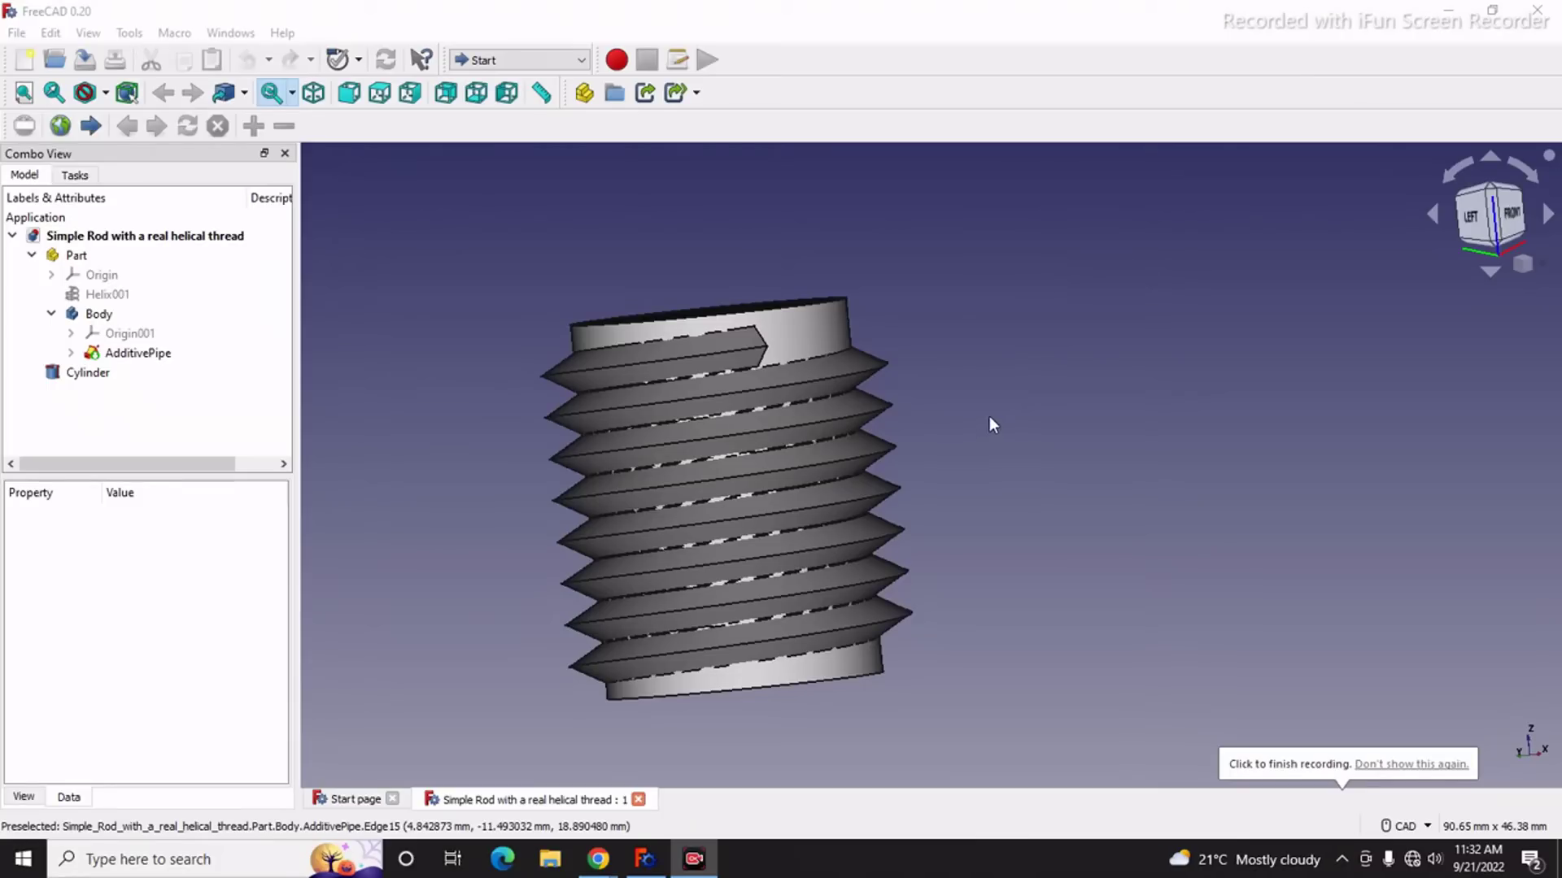
# Step: Orbit and zoom around the finished threaded rod to inspect it from several angles
pyautogui.moveTo(990, 422)
pyautogui.mouseDown(button='middle')
pyautogui.moveTo(1011, 459)
pyautogui.moveTo(993, 477)
pyautogui.moveTo(963, 432)
pyautogui.mouseUp(button='middle')
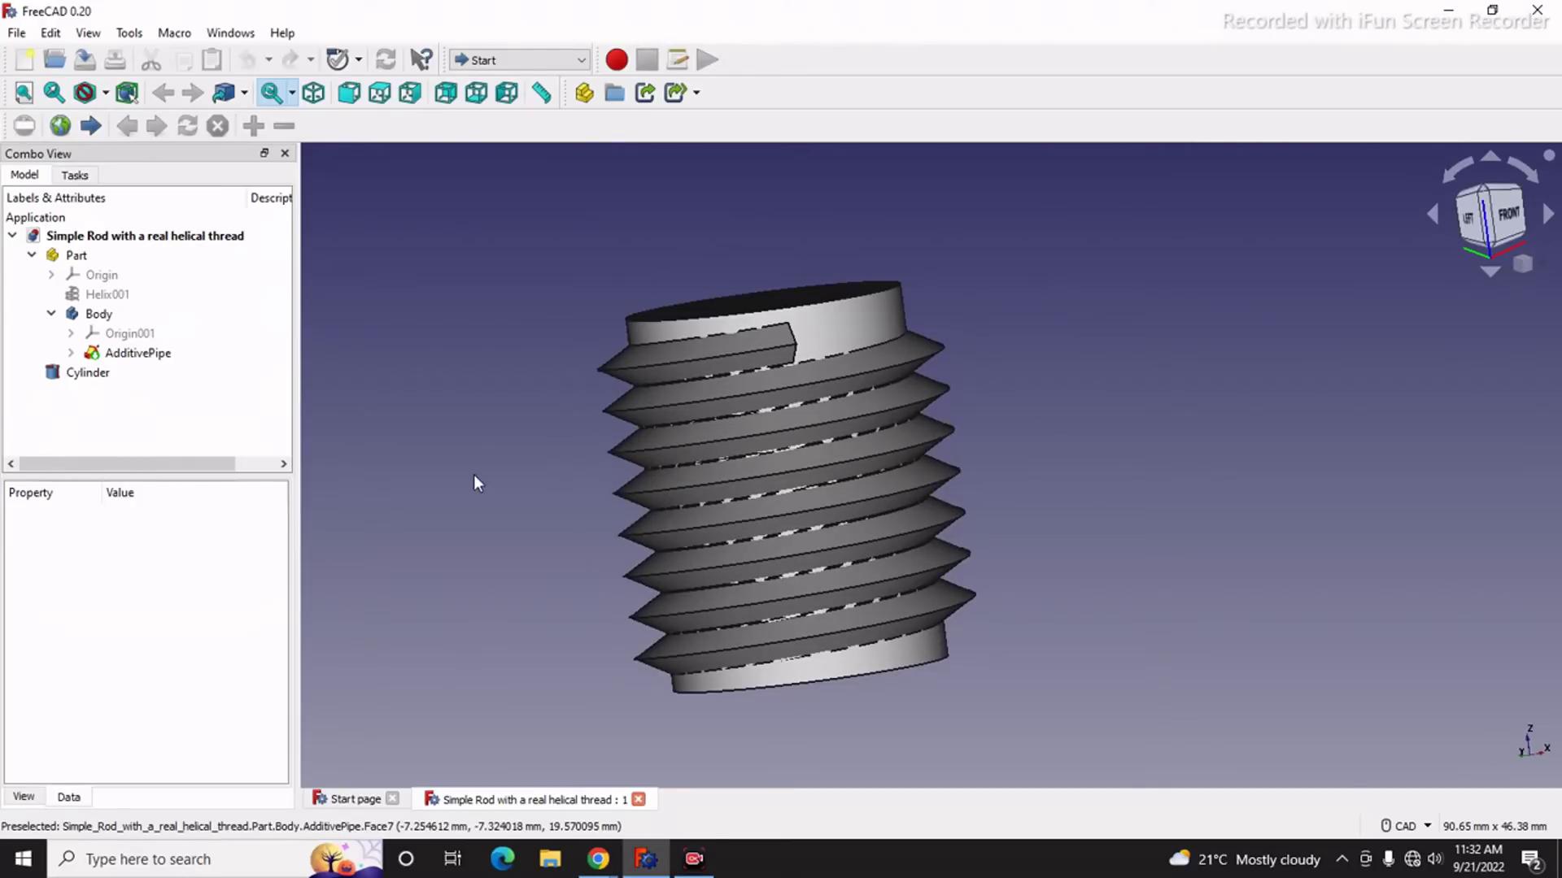
pyautogui.moveTo(476, 481); pyautogui.dragTo(537, 481, button='middle')
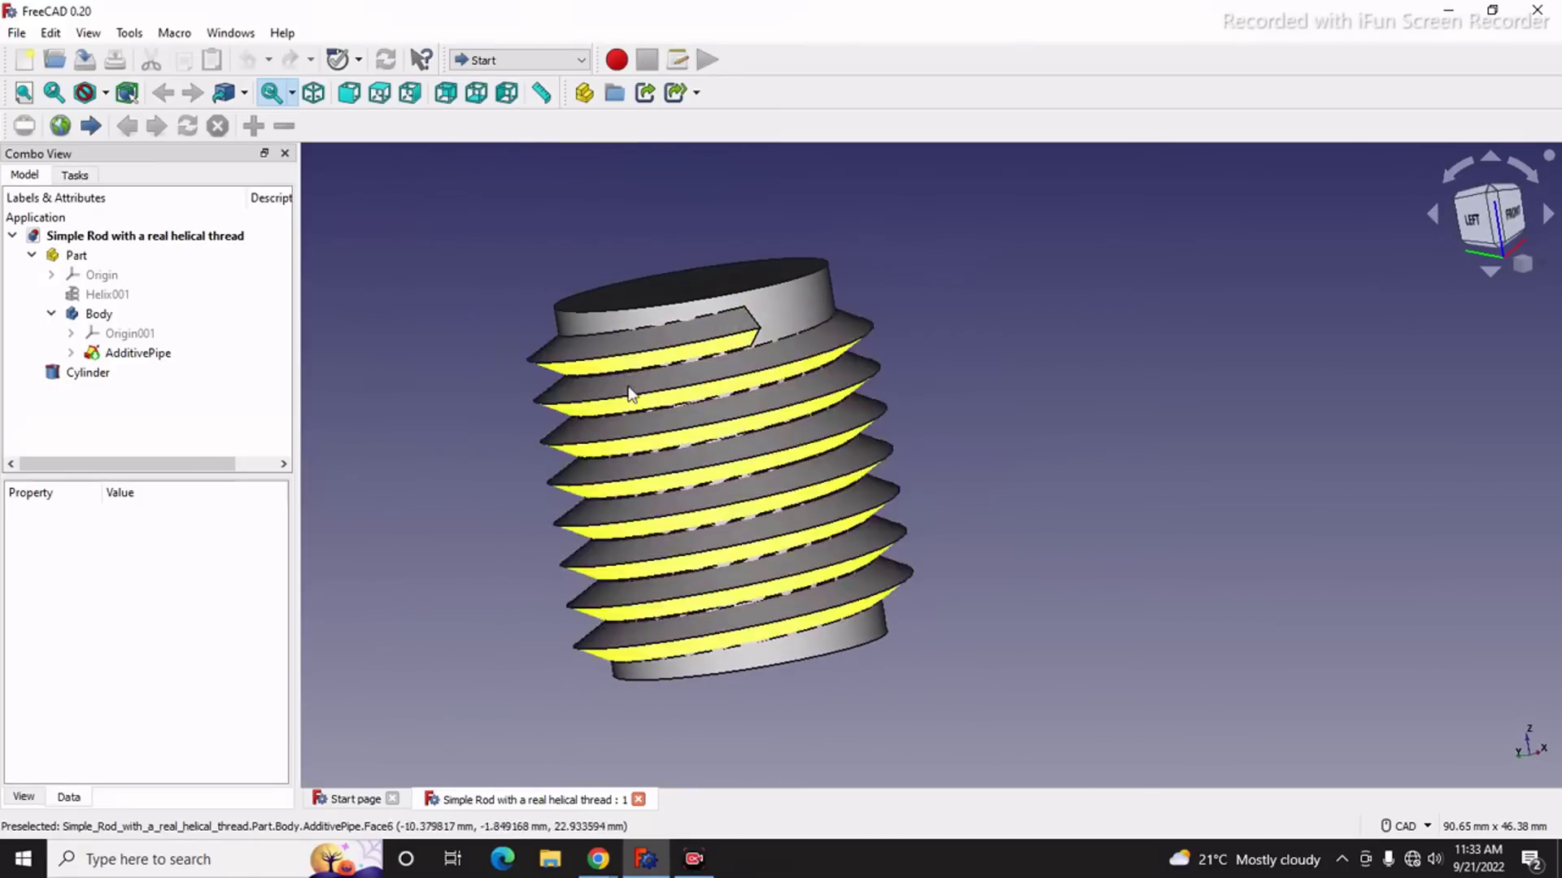
pyautogui.moveTo(1110, 434); pyautogui.dragTo(882, 477, button='middle')
pyautogui.moveTo(767, 363)
pyautogui.mouseDown(button='middle')
pyautogui.moveTo(681, 435)
pyautogui.moveTo(762, 442)
pyautogui.moveTo(819, 299)
pyautogui.moveTo(782, 384)
pyautogui.mouseUp(button='middle')
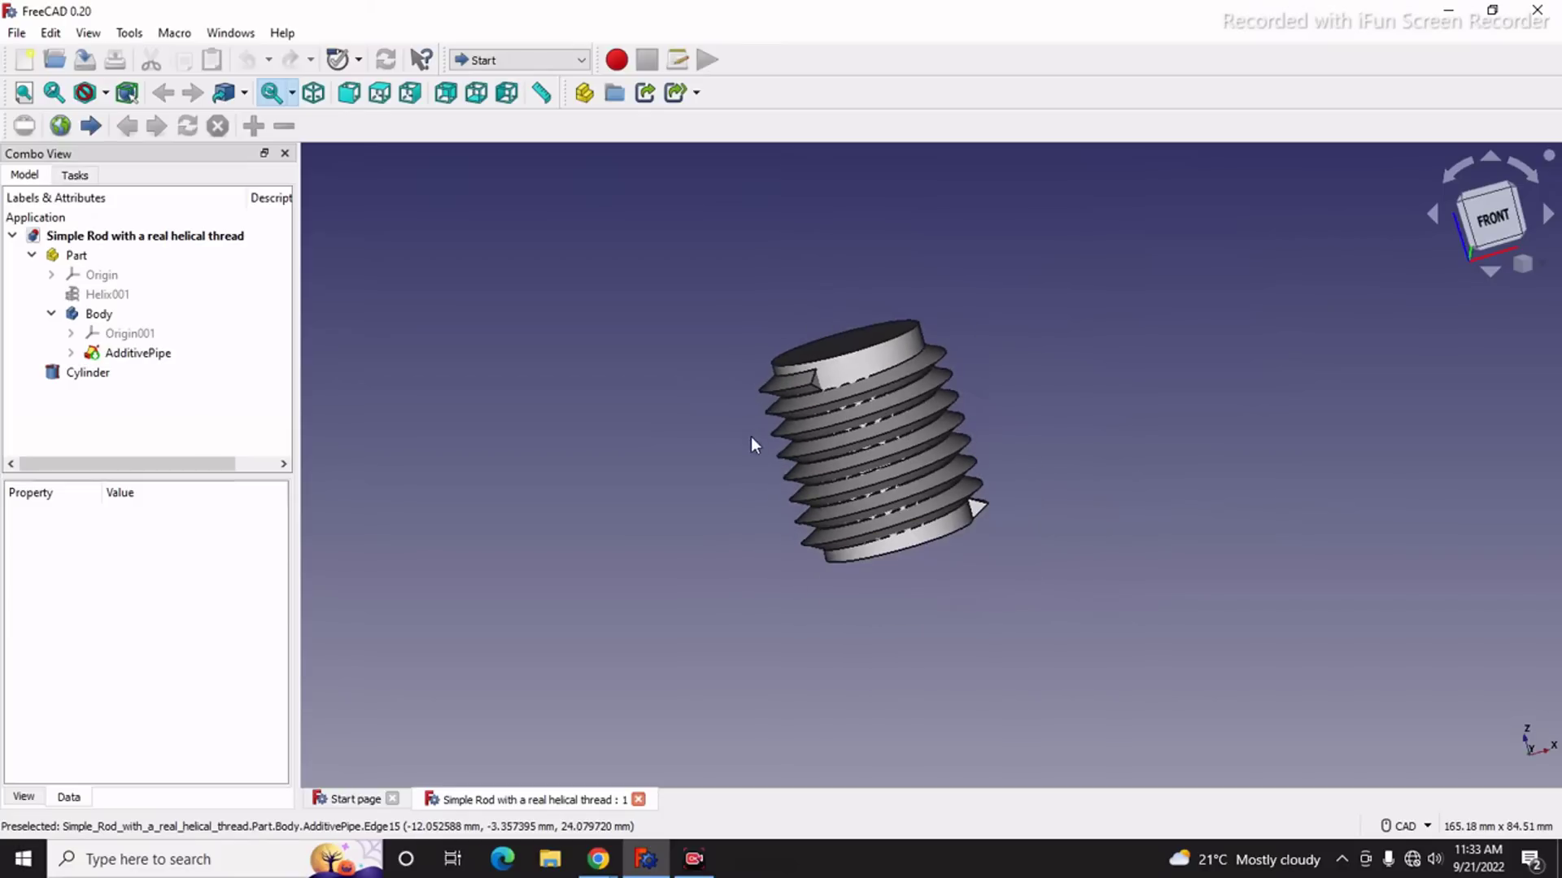
pyautogui.moveTo(694, 463); pyautogui.dragTo(921, 462, button='middle')
pyautogui.scroll(2, 622, 456)
pyautogui.scroll(-4, 570, 454)
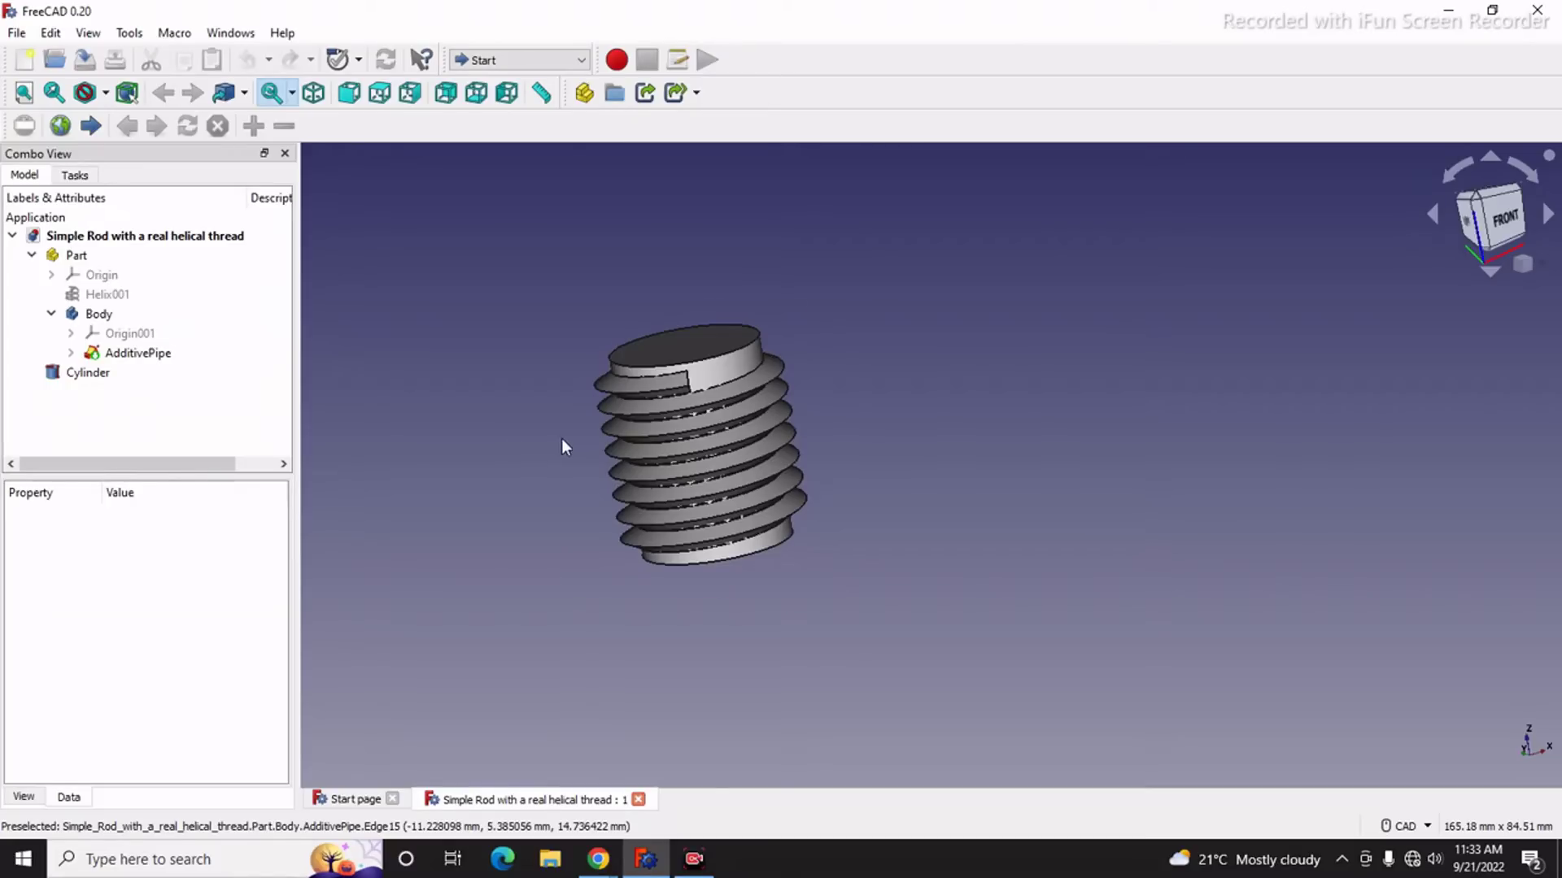
pyautogui.scroll(3, 563, 437)
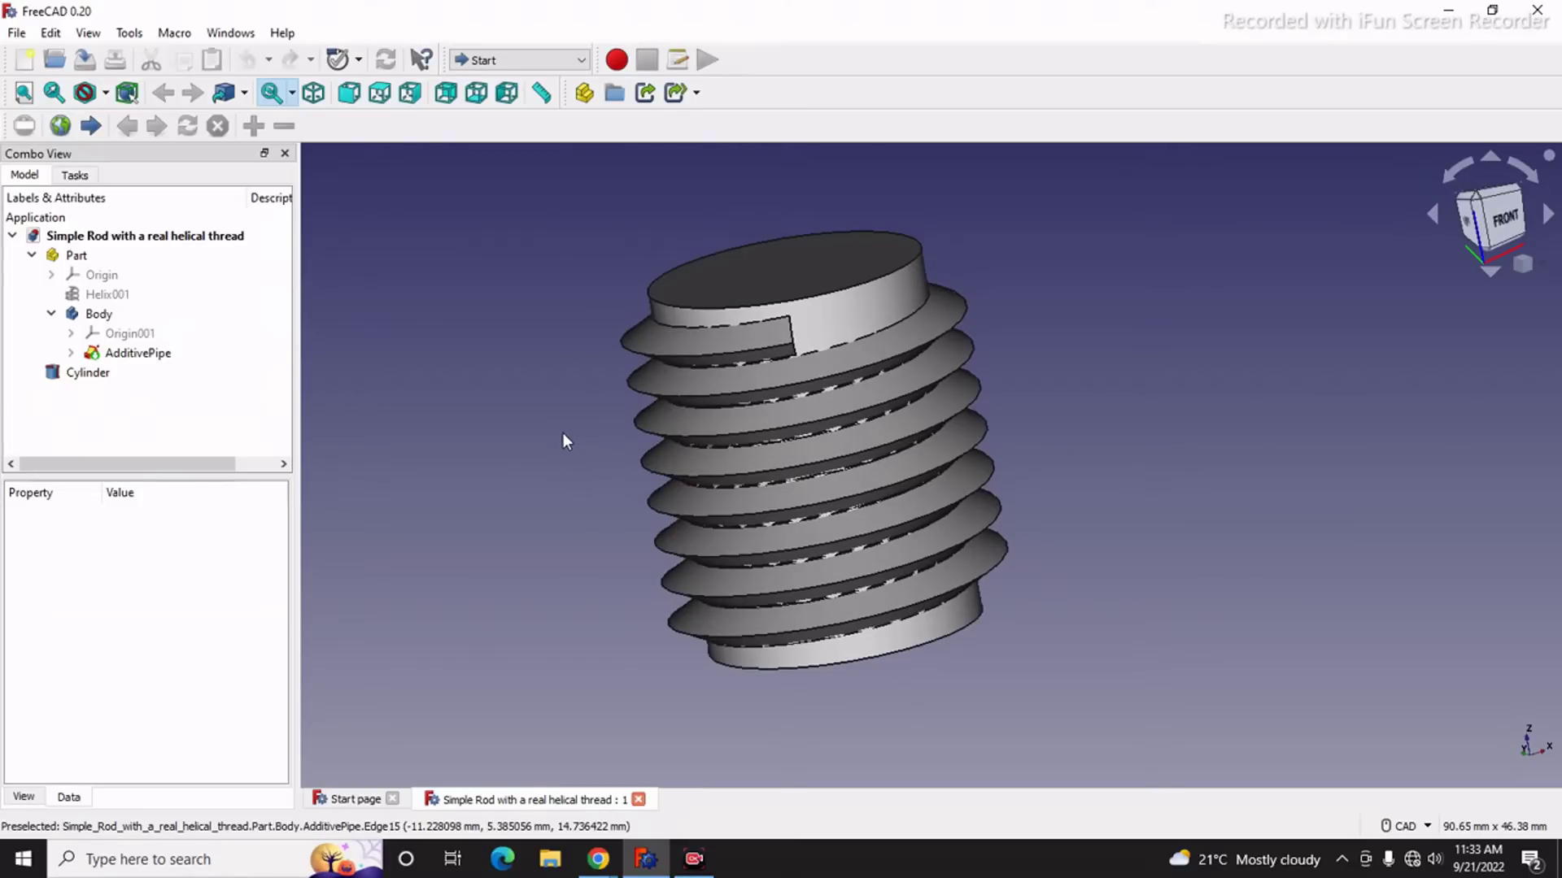
pyautogui.moveTo(598, 439); pyautogui.dragTo(267, 406, button='middle')
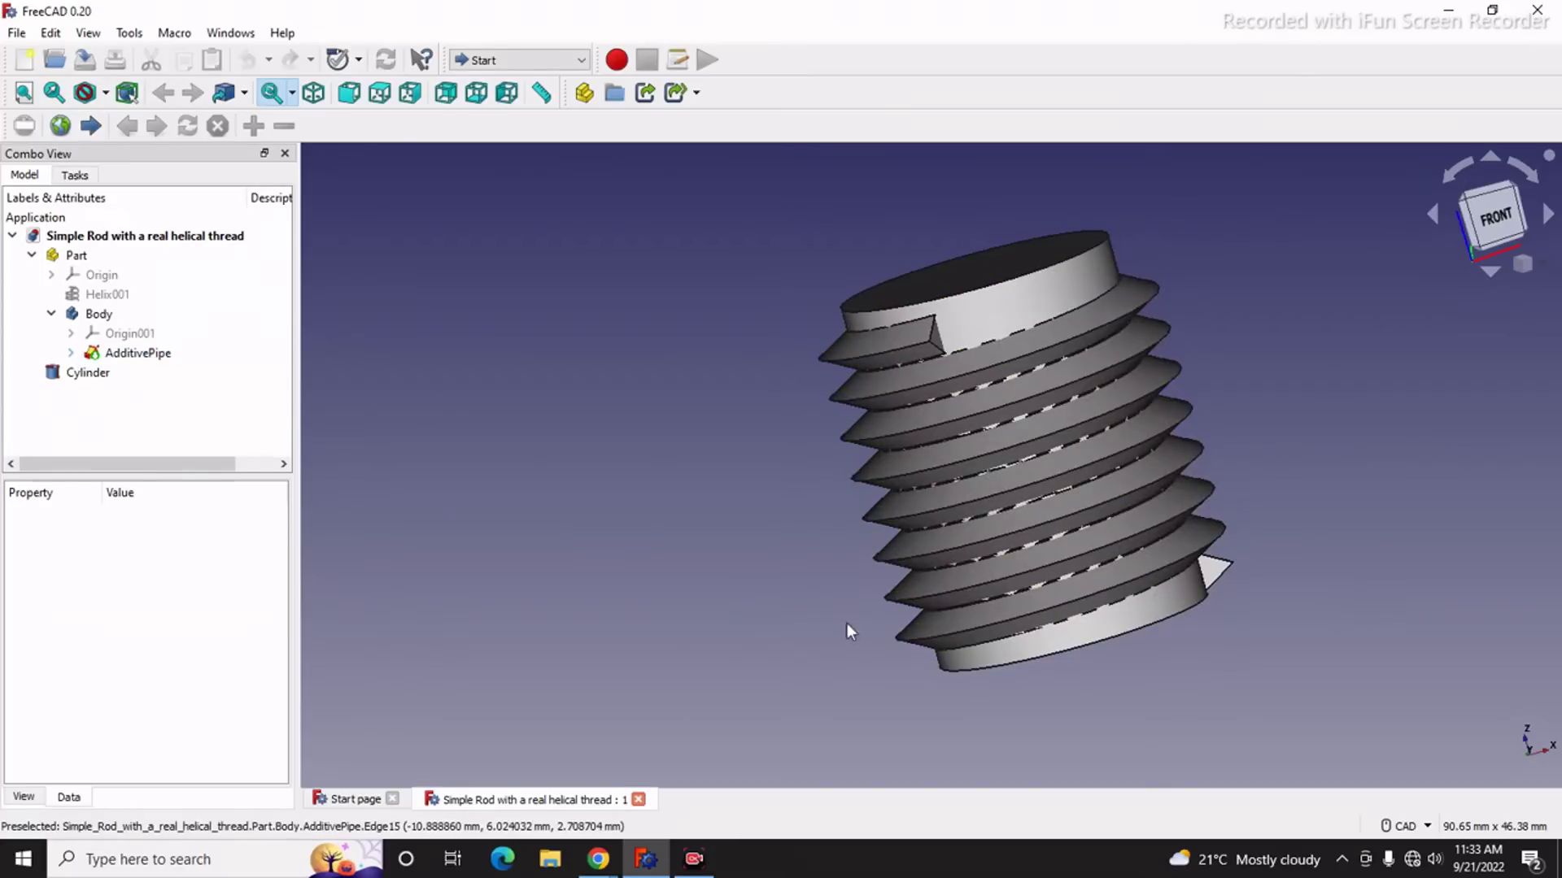
pyautogui.moveTo(805, 626); pyautogui.dragTo(911, 583, button='middle')
pyautogui.scroll(-4, 1056, 564)
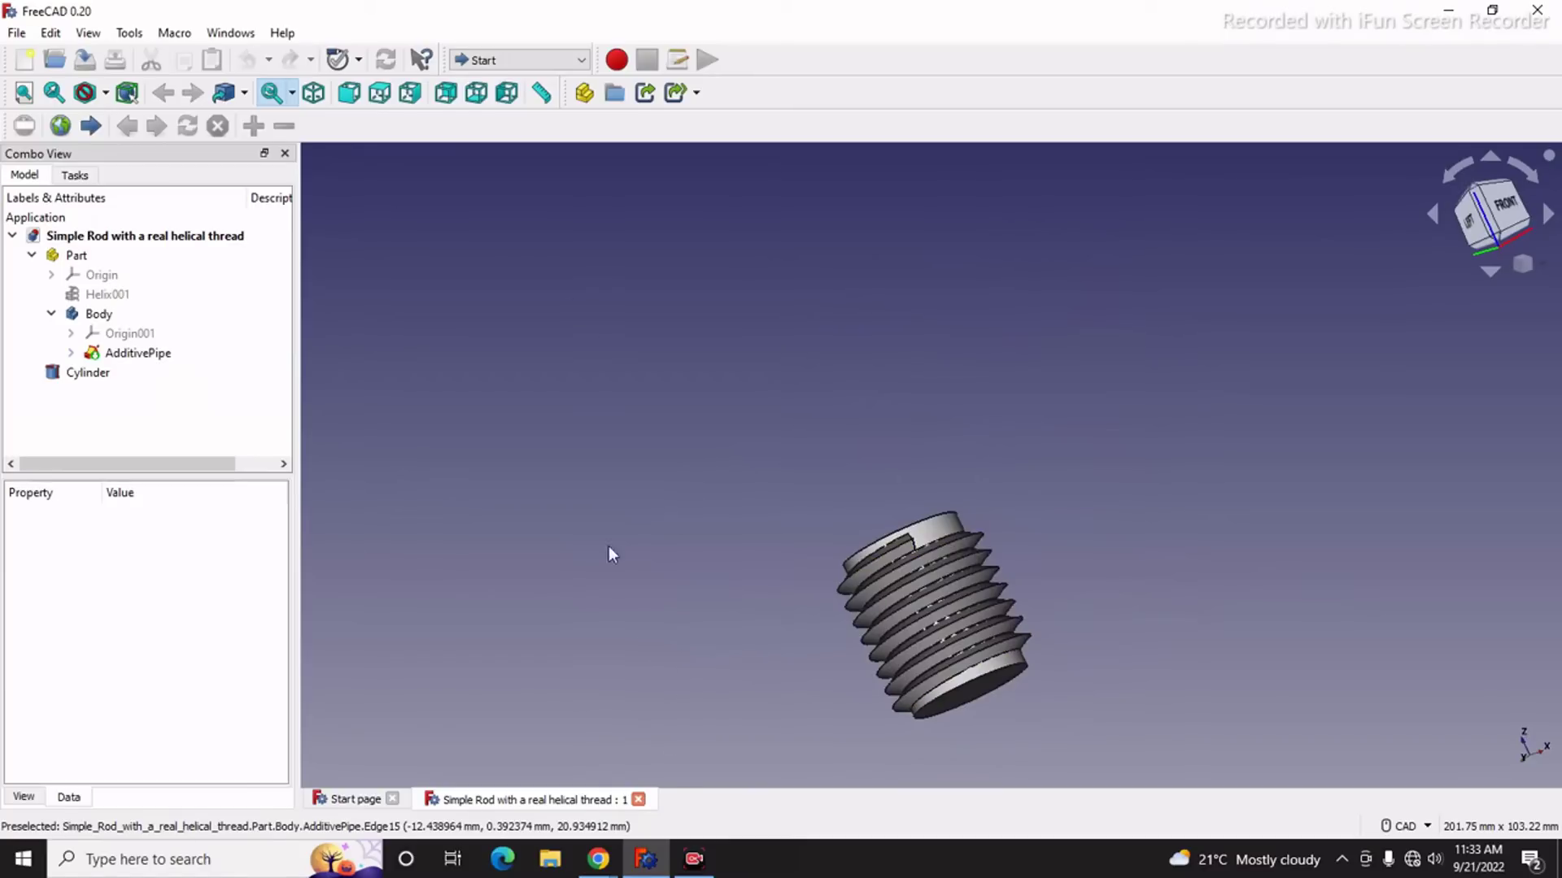
# Step: Close the threaded rod document and create a new empty Unnamed document
pyautogui.click(638, 799)
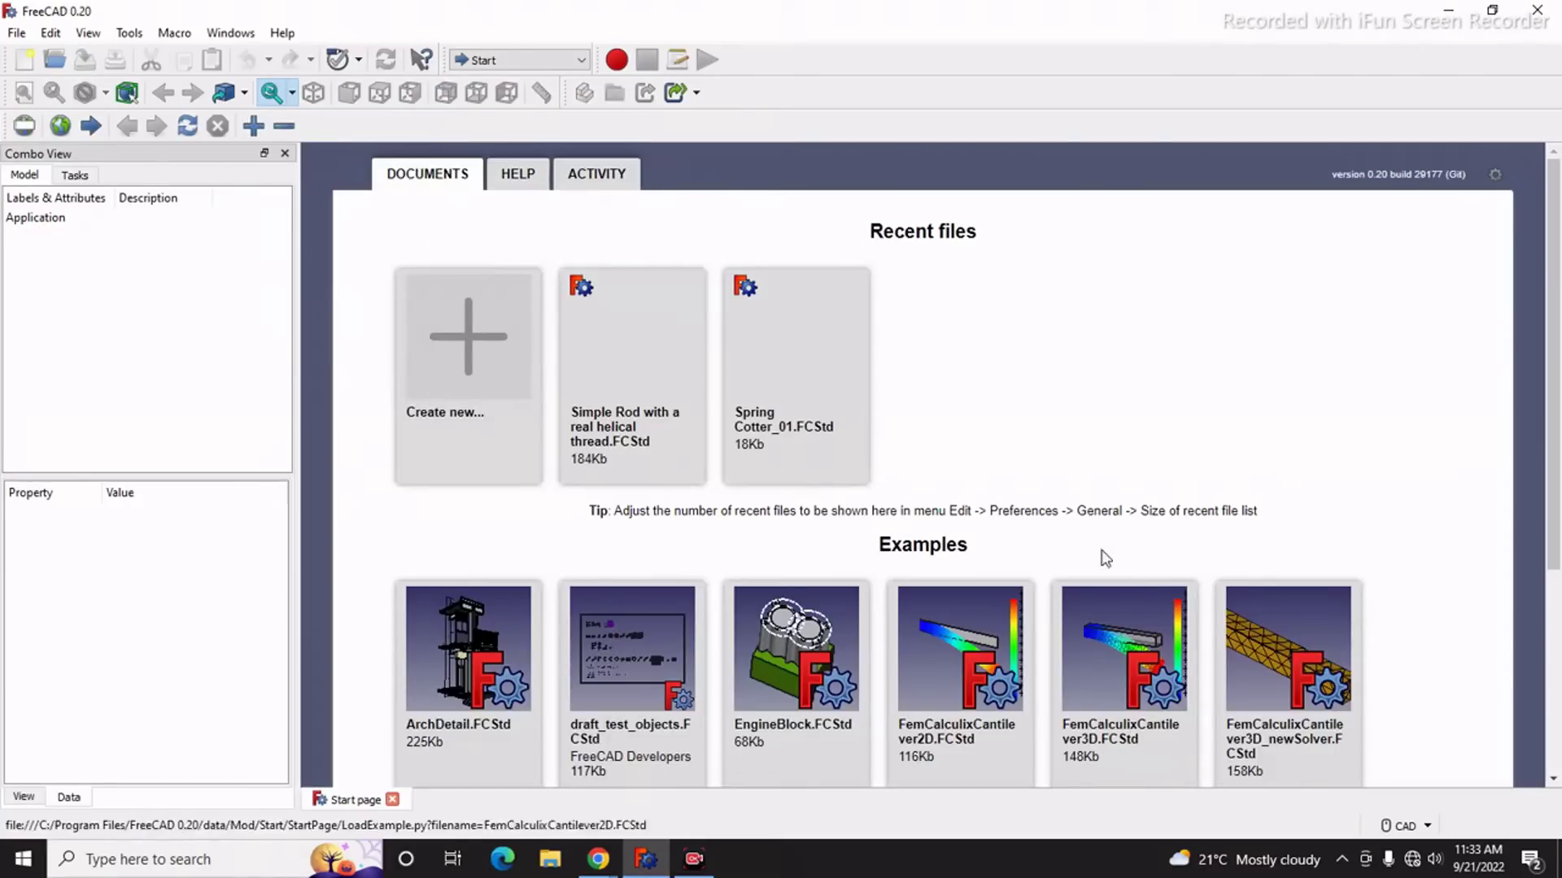
pyautogui.click(482, 373)
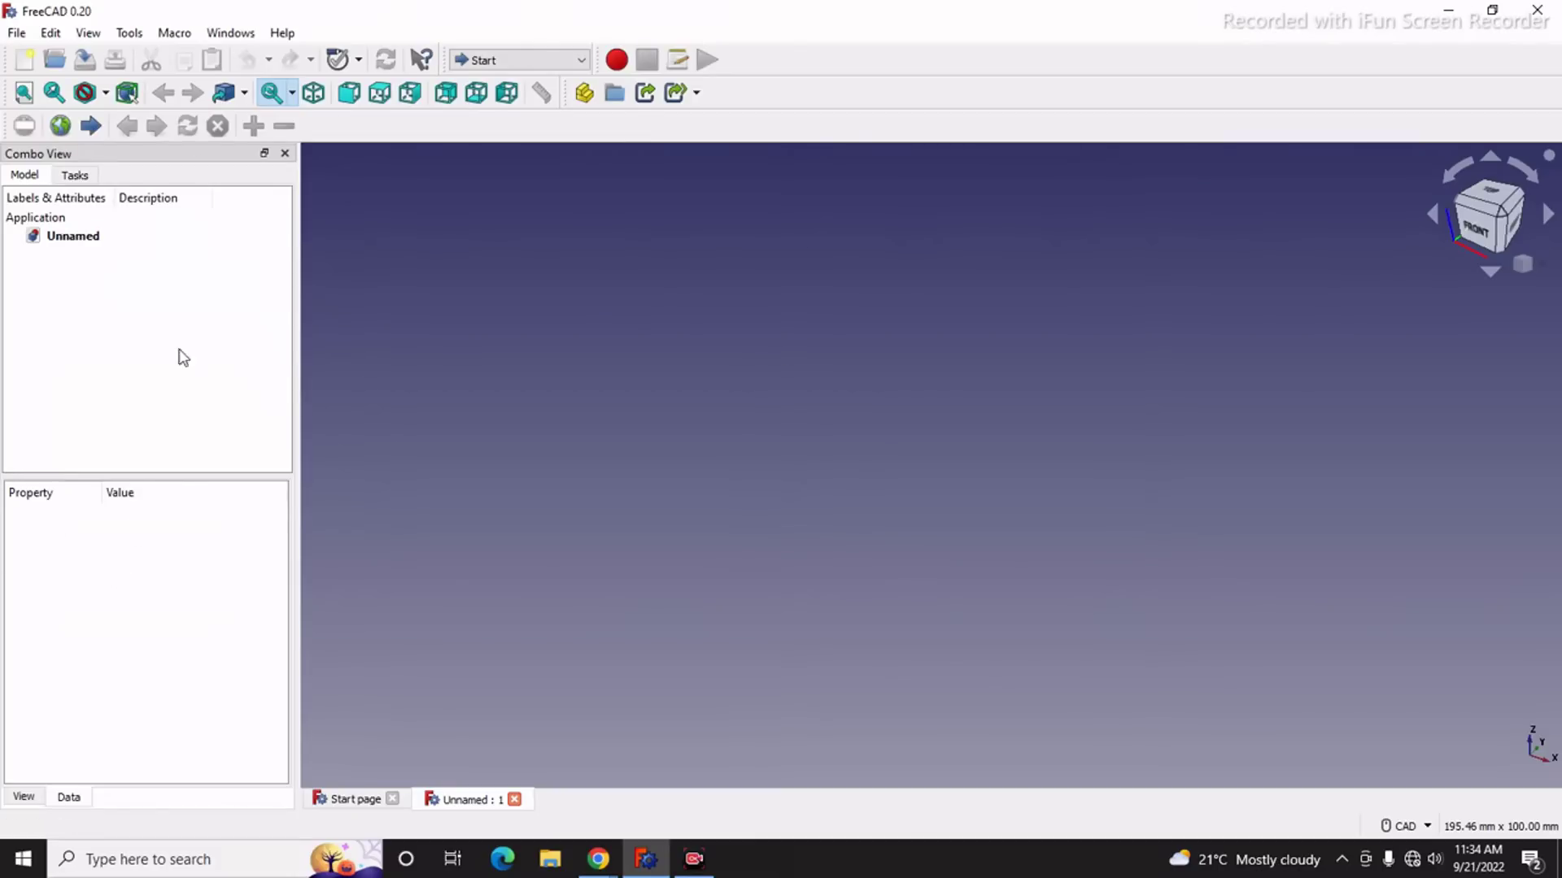
# Step: Switch to the Part workbench and open the Geometric Primitives list of primitive types
pyautogui.click(540, 62)
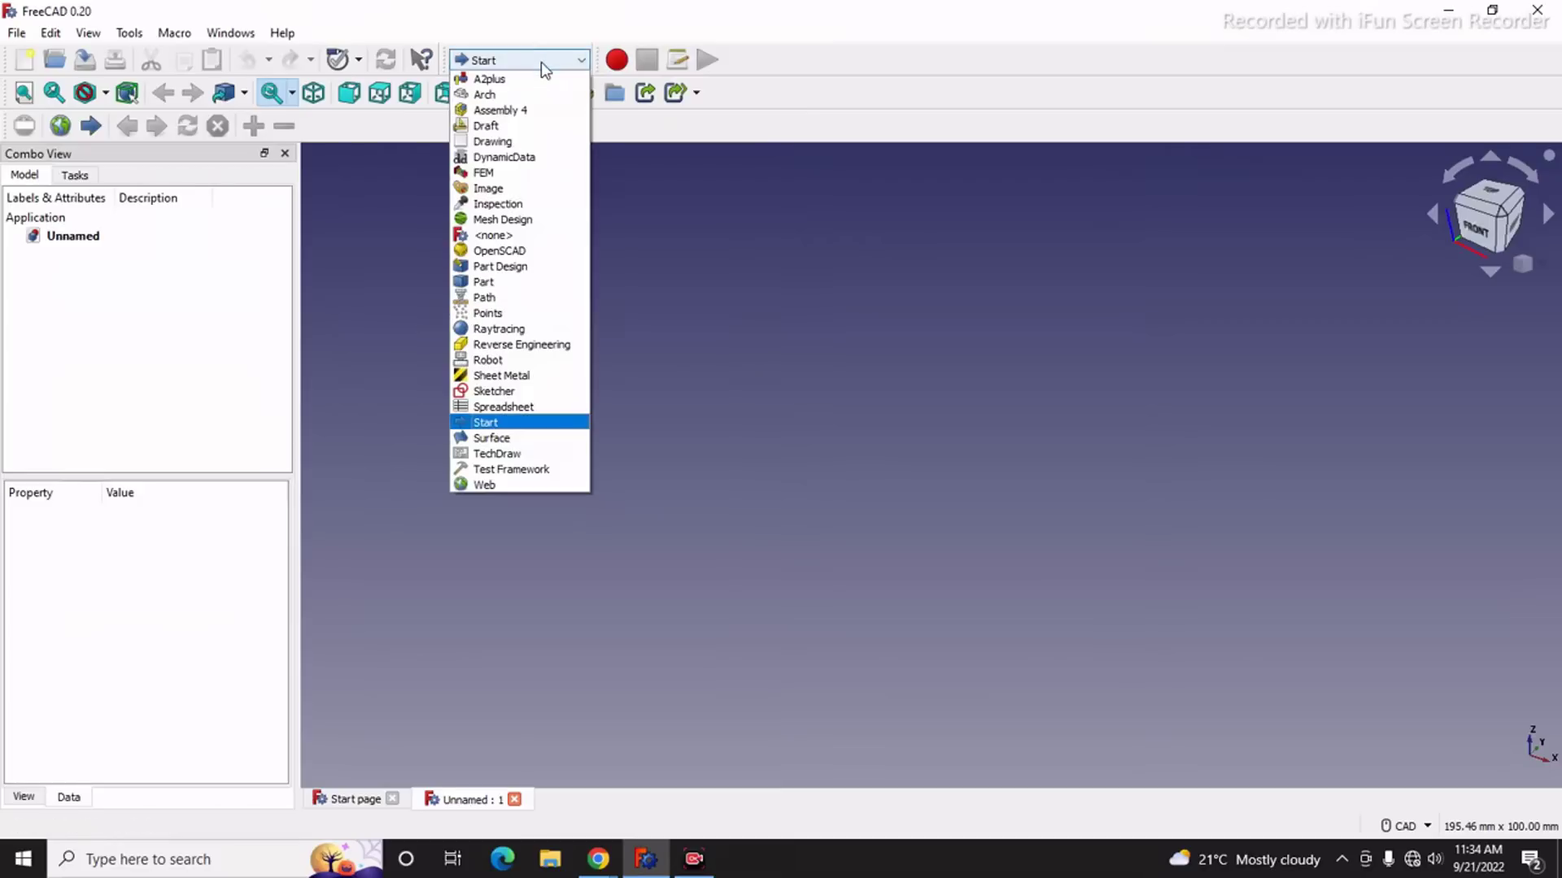
pyautogui.click(479, 281)
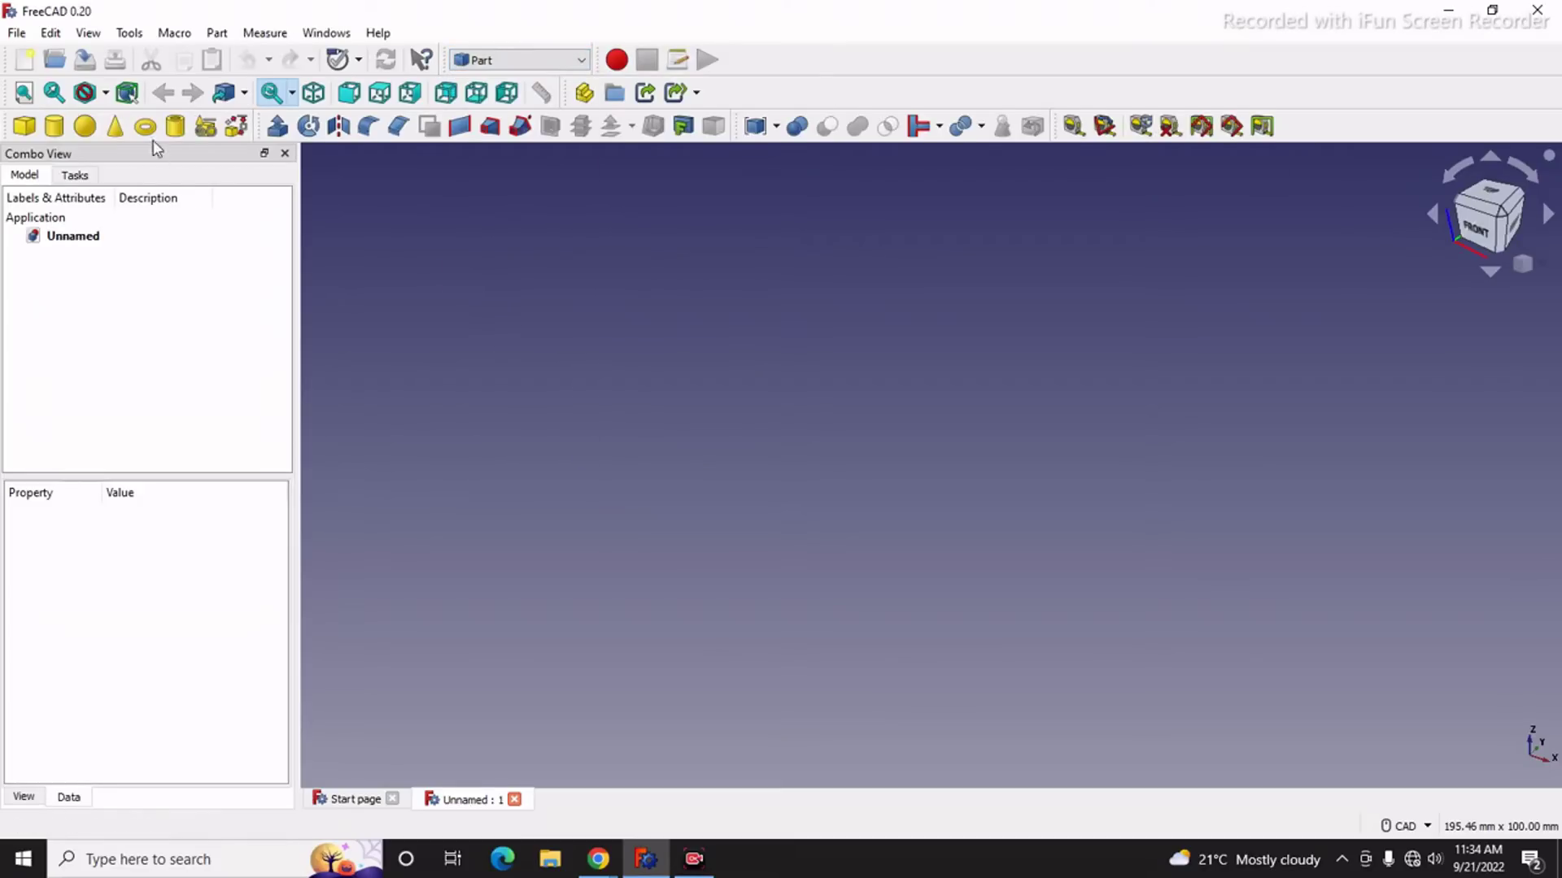
pyautogui.click(206, 127)
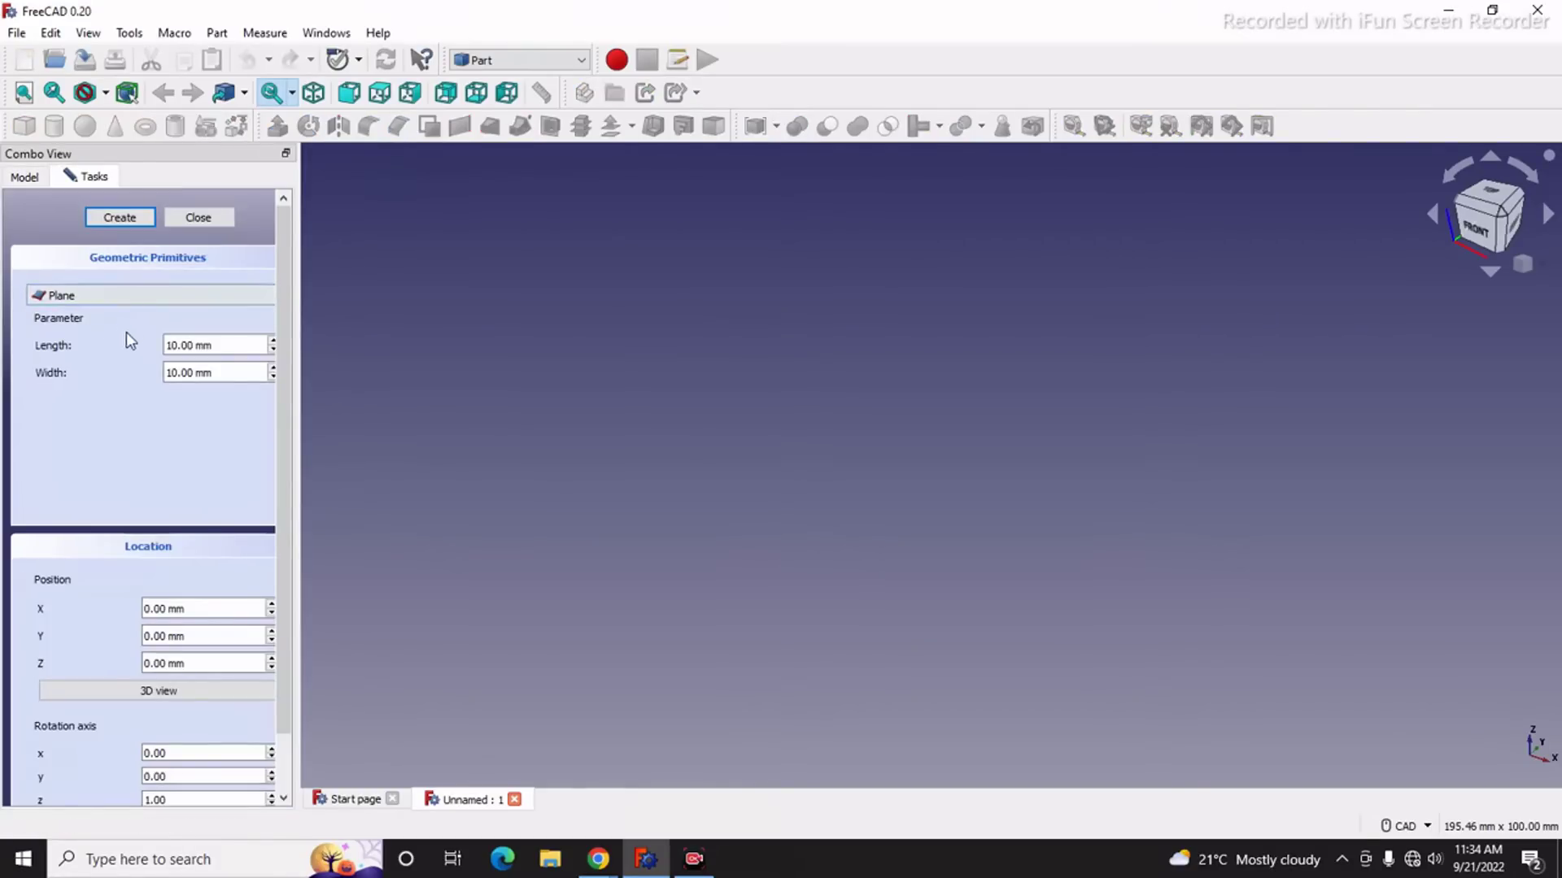
pyautogui.click(125, 297)
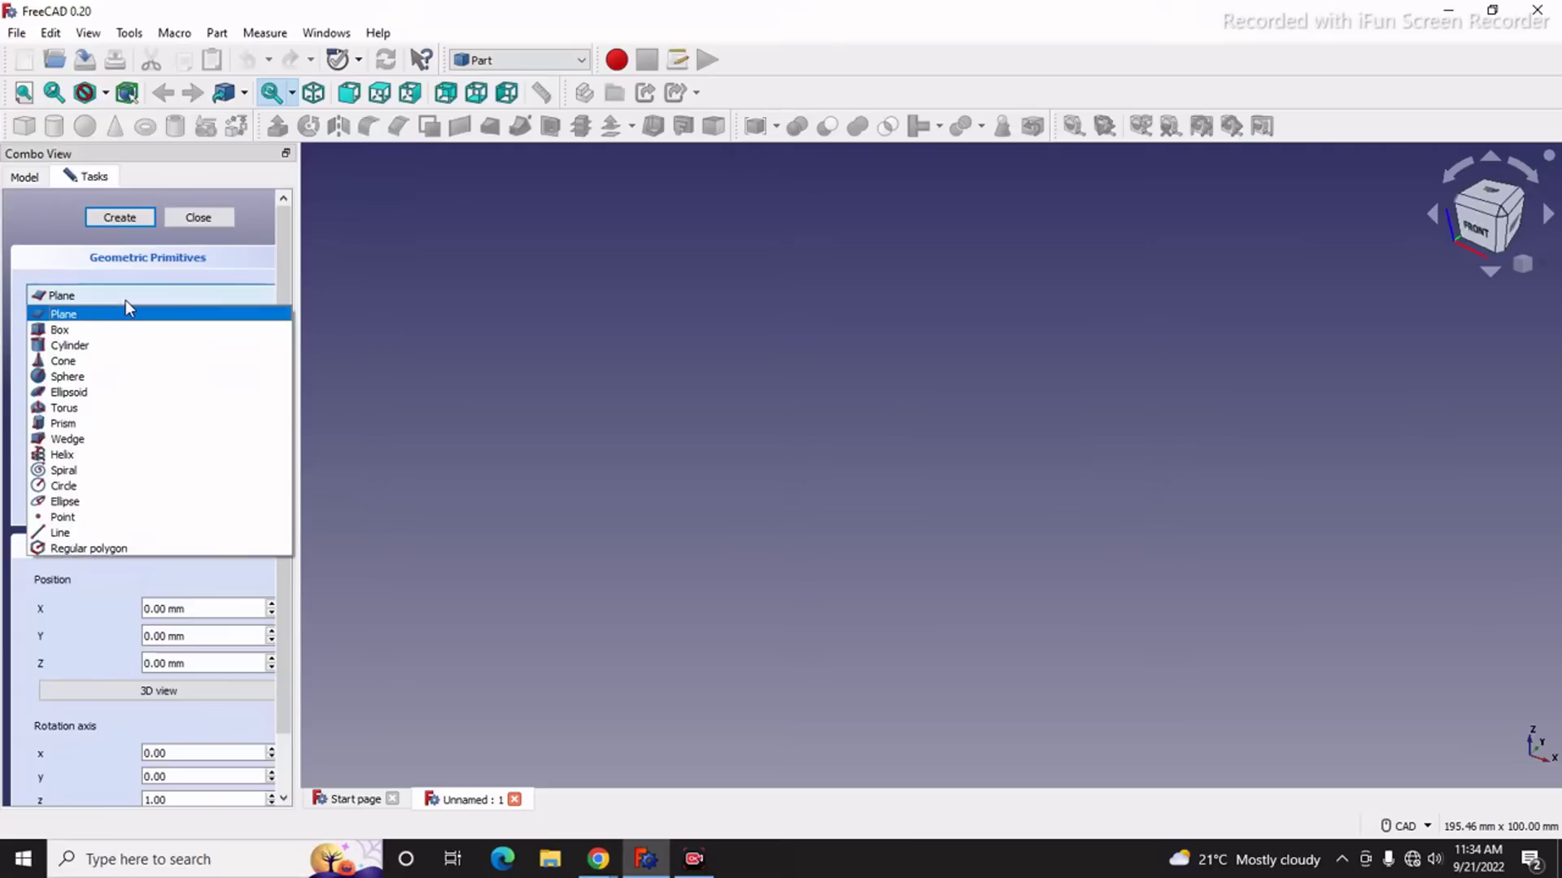
# Step: Choose the Helix primitive and set its pitch to 3 mm and height to 23 mm
pyautogui.click(63, 457)
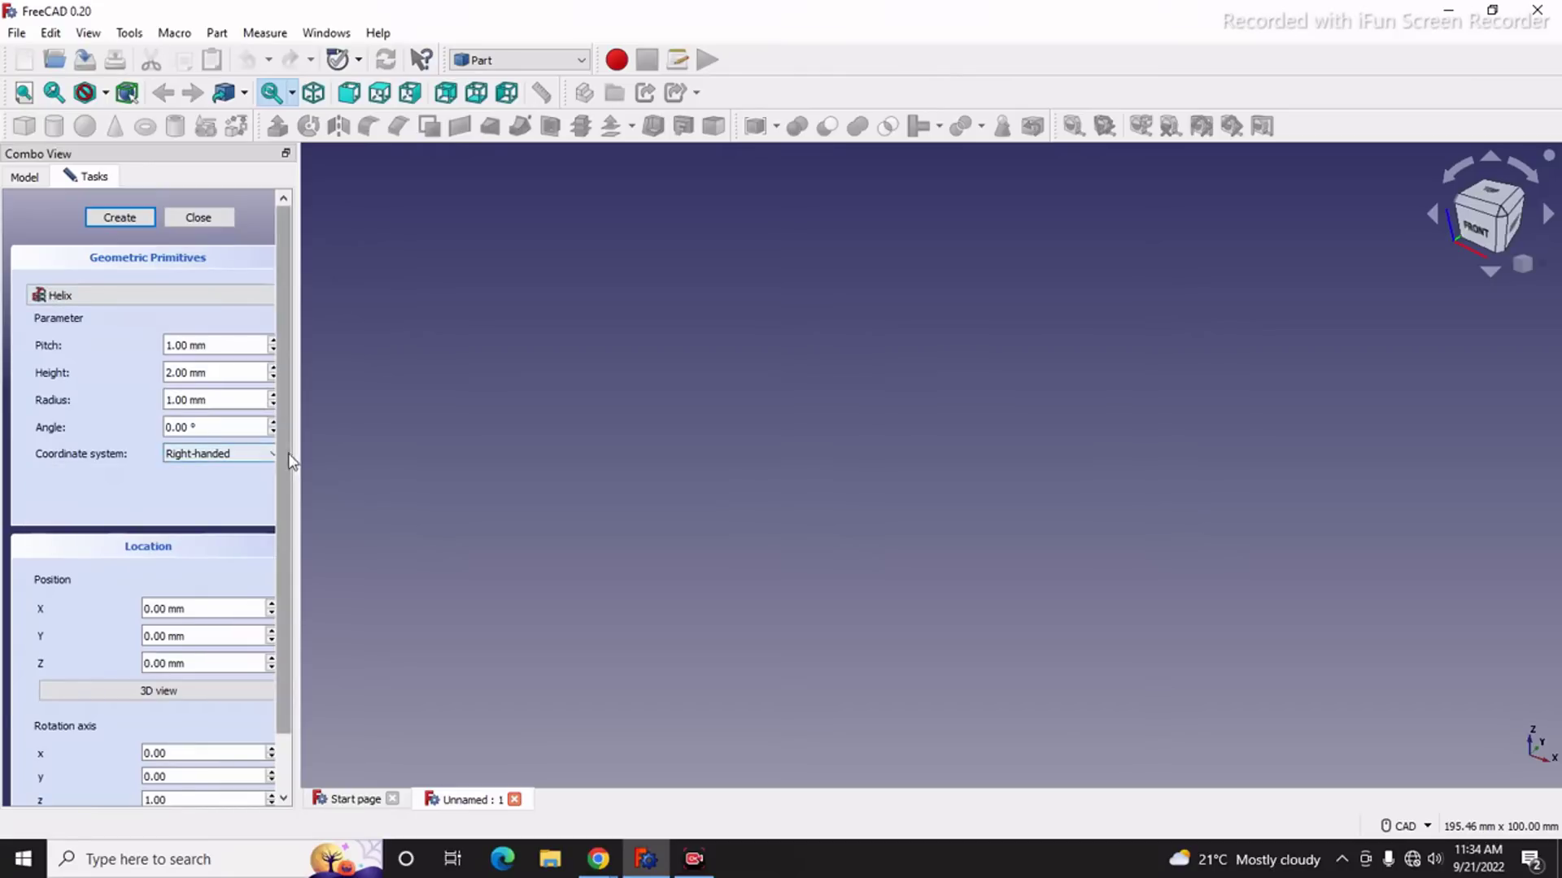
pyautogui.moveTo(298, 459); pyautogui.dragTo(384, 456)
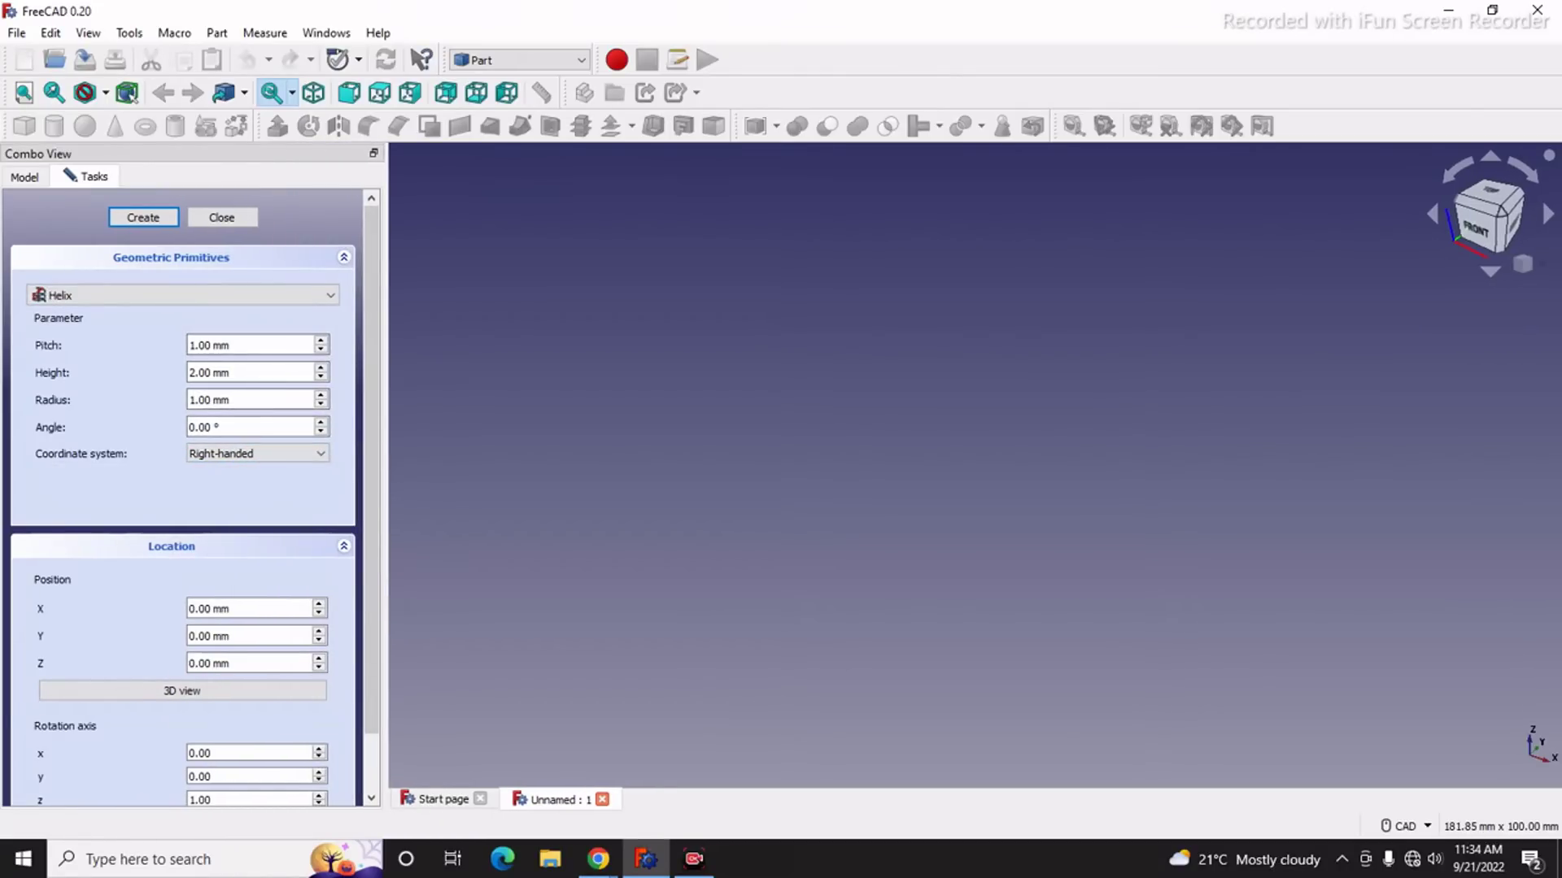
pyautogui.click(271, 347)
pyautogui.hotkey('ctrl', 'a')
pyautogui.write('3')
pyautogui.click(268, 371)
pyautogui.hotkey('ctrl', 'a')
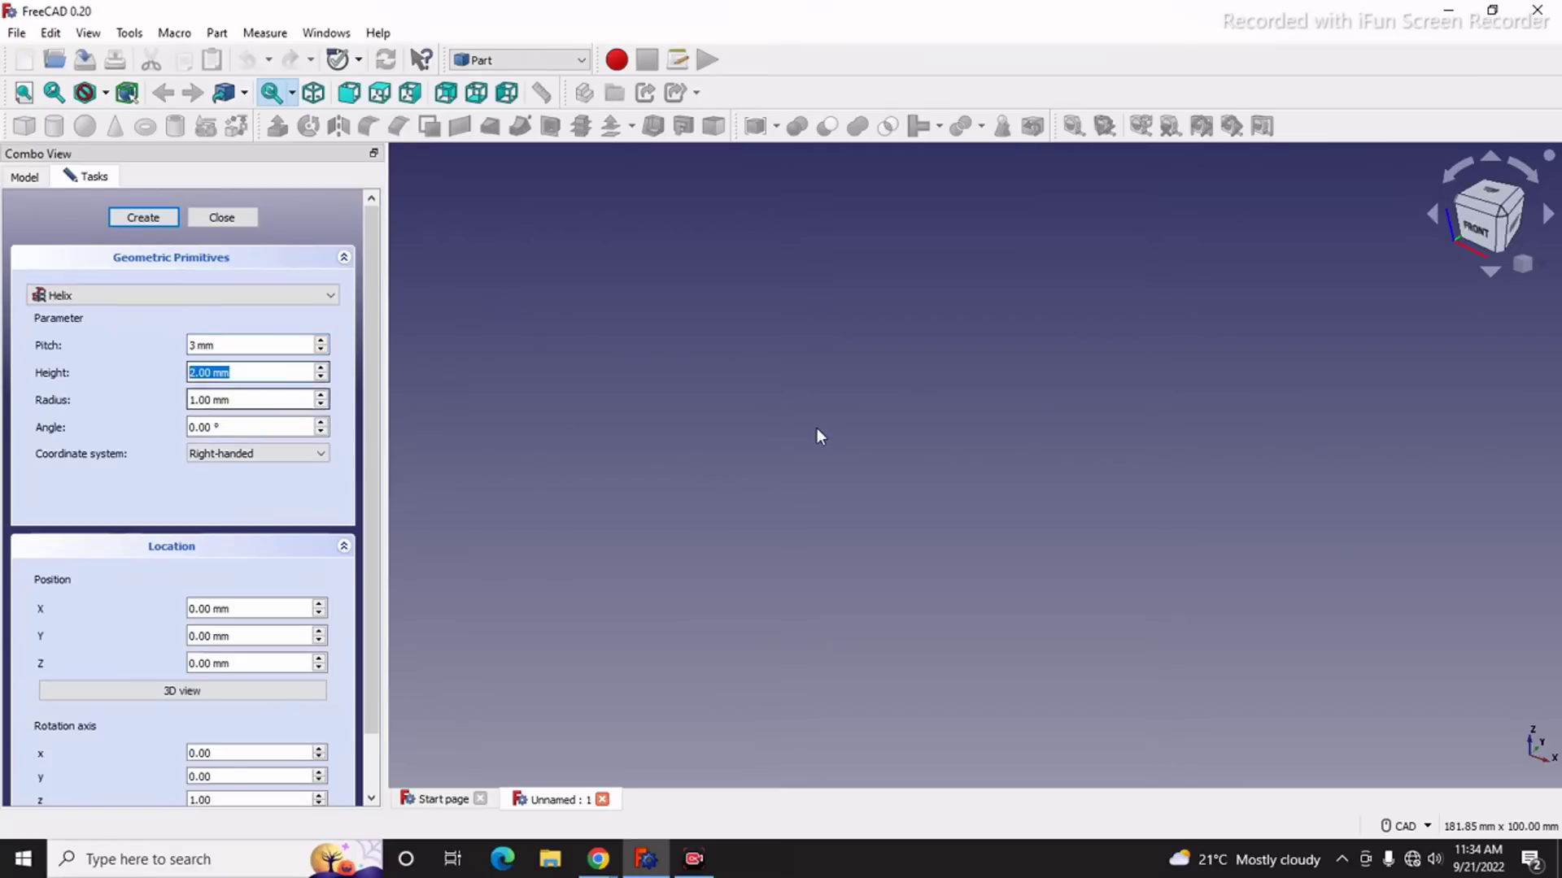
pyautogui.write('2')
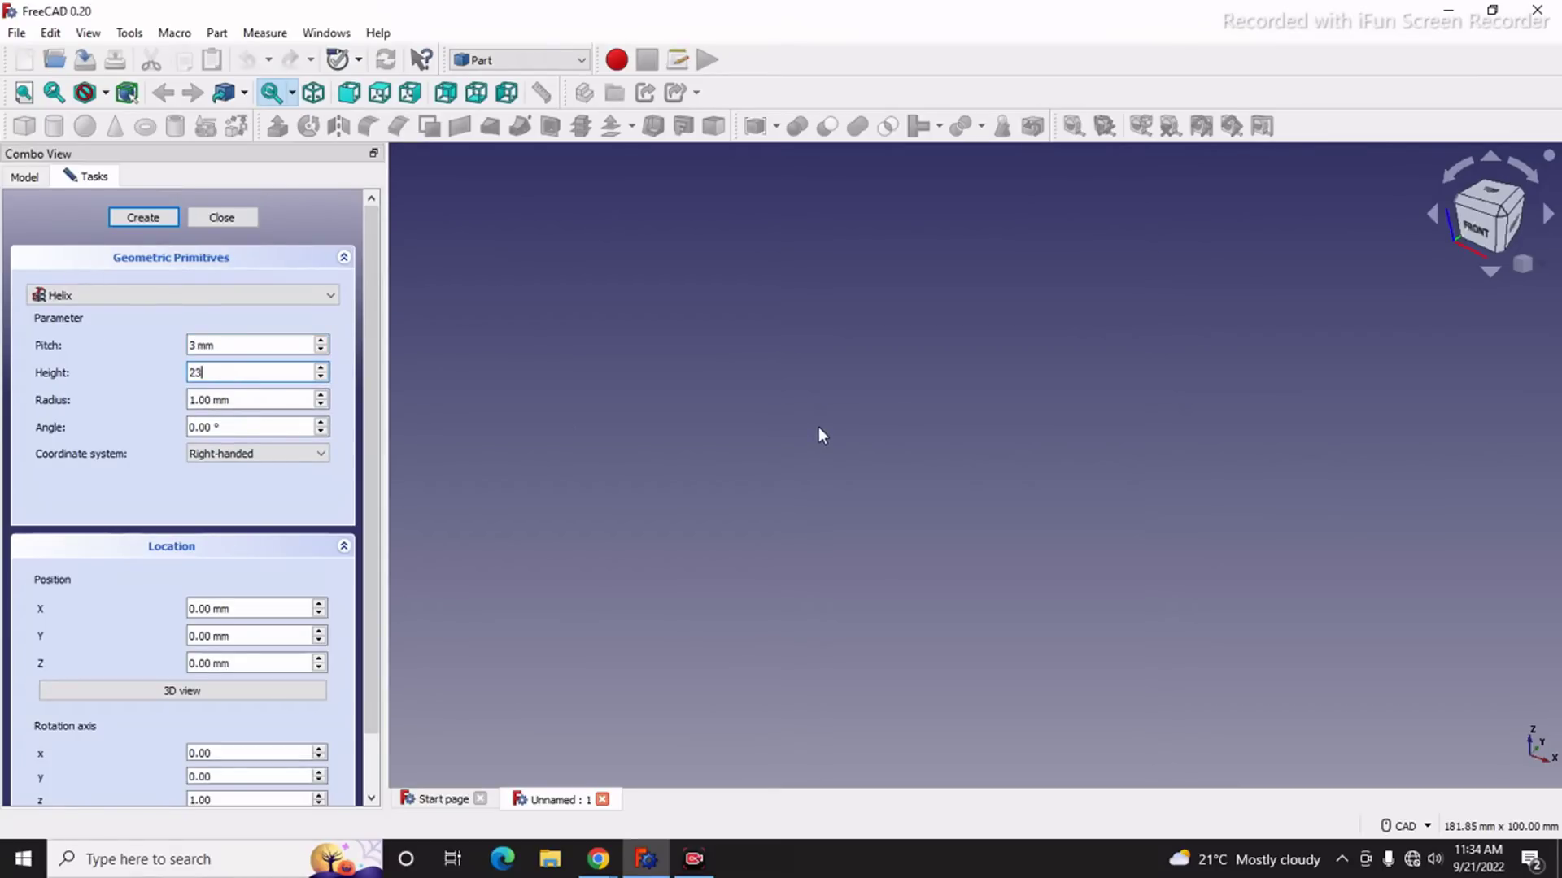
pyautogui.write('3')
# Step: Set the helix radius to 10 mm and create the helix
pyautogui.click(265, 399)
pyautogui.hotkey('ctrl', 'a')
pyautogui.write('10')
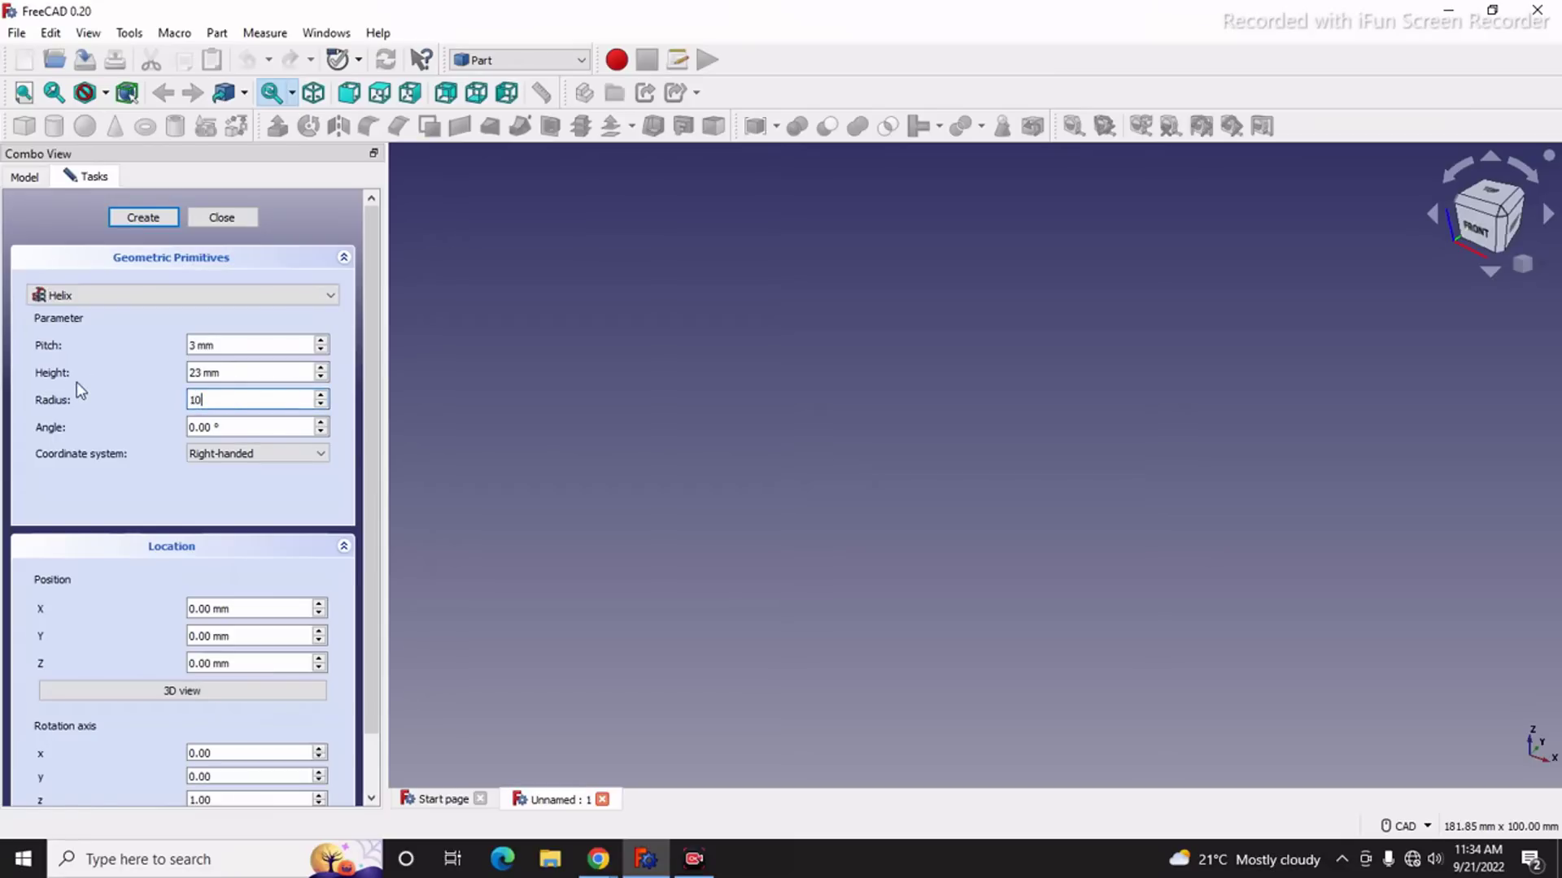
pyautogui.click(150, 221)
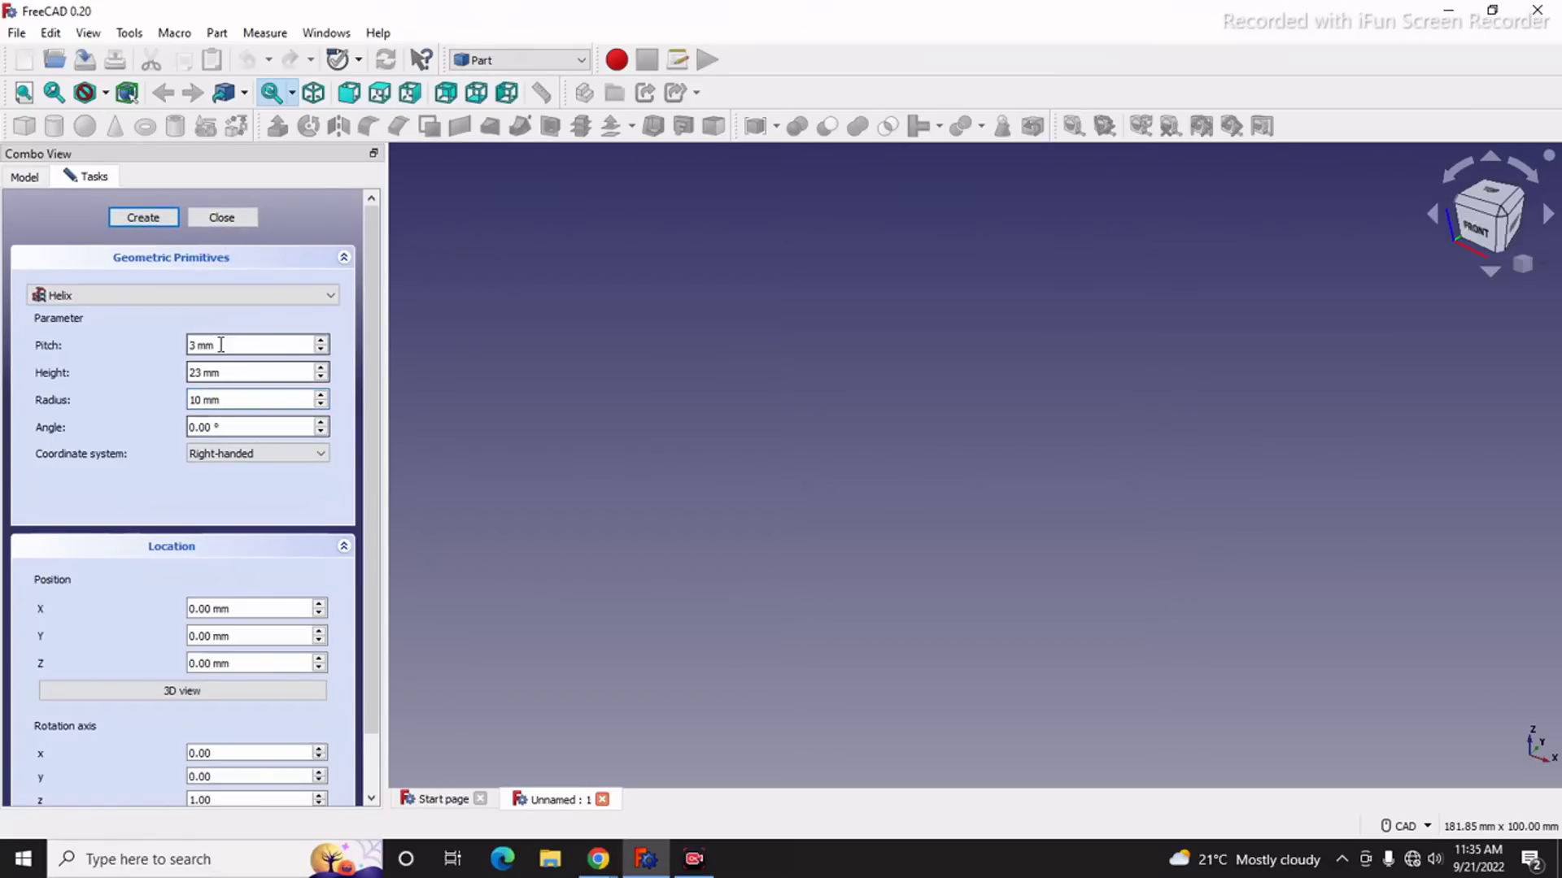
pyautogui.click(137, 216)
pyautogui.click(135, 215)
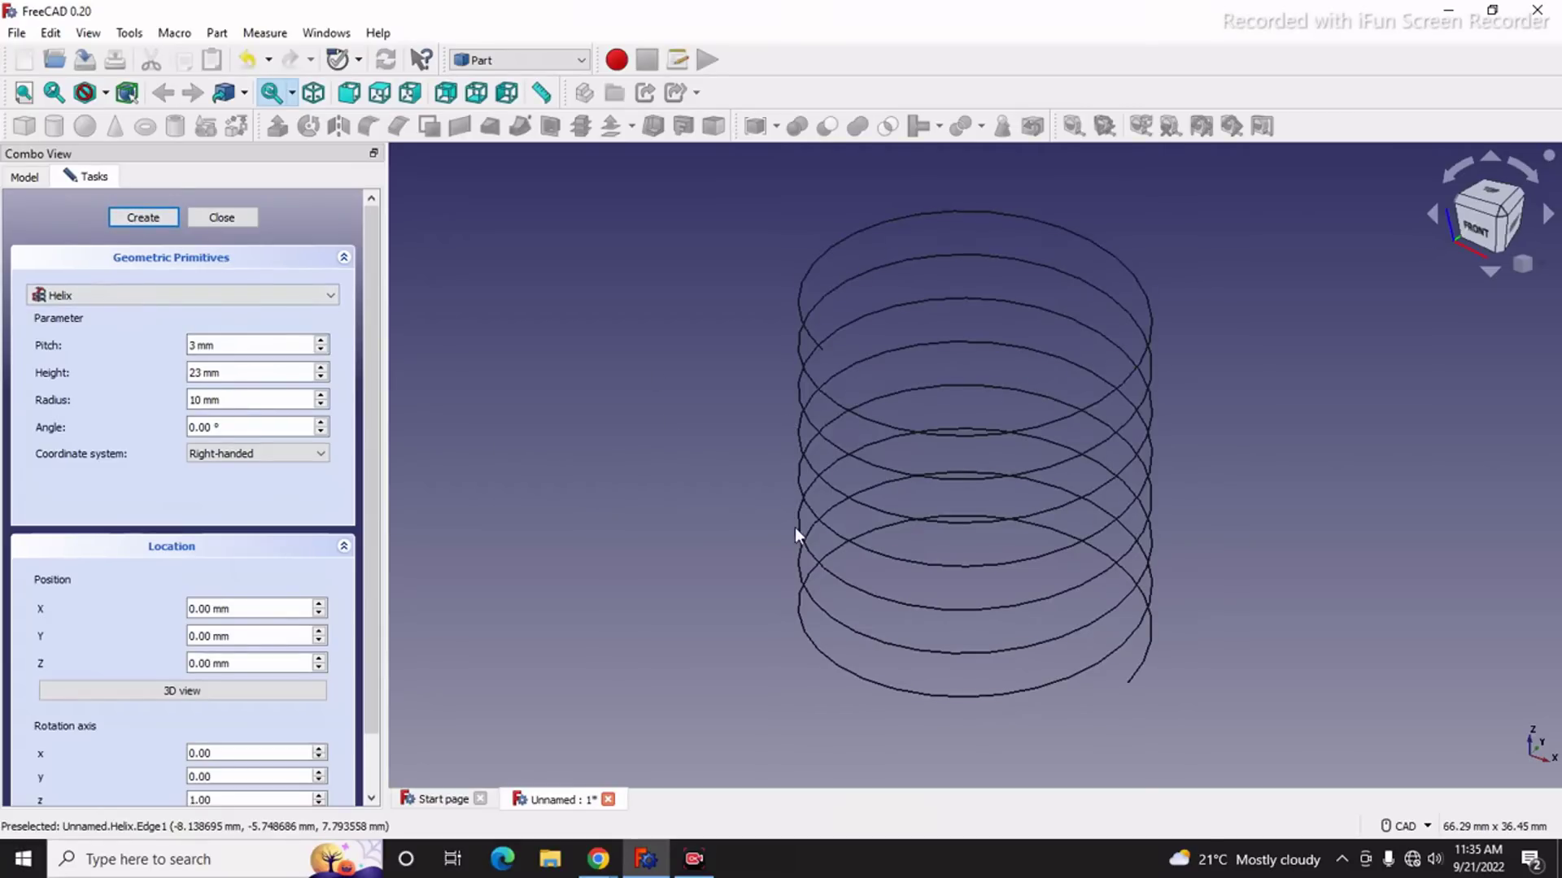
pyautogui.moveTo(658, 494); pyautogui.dragTo(736, 468, button='middle')
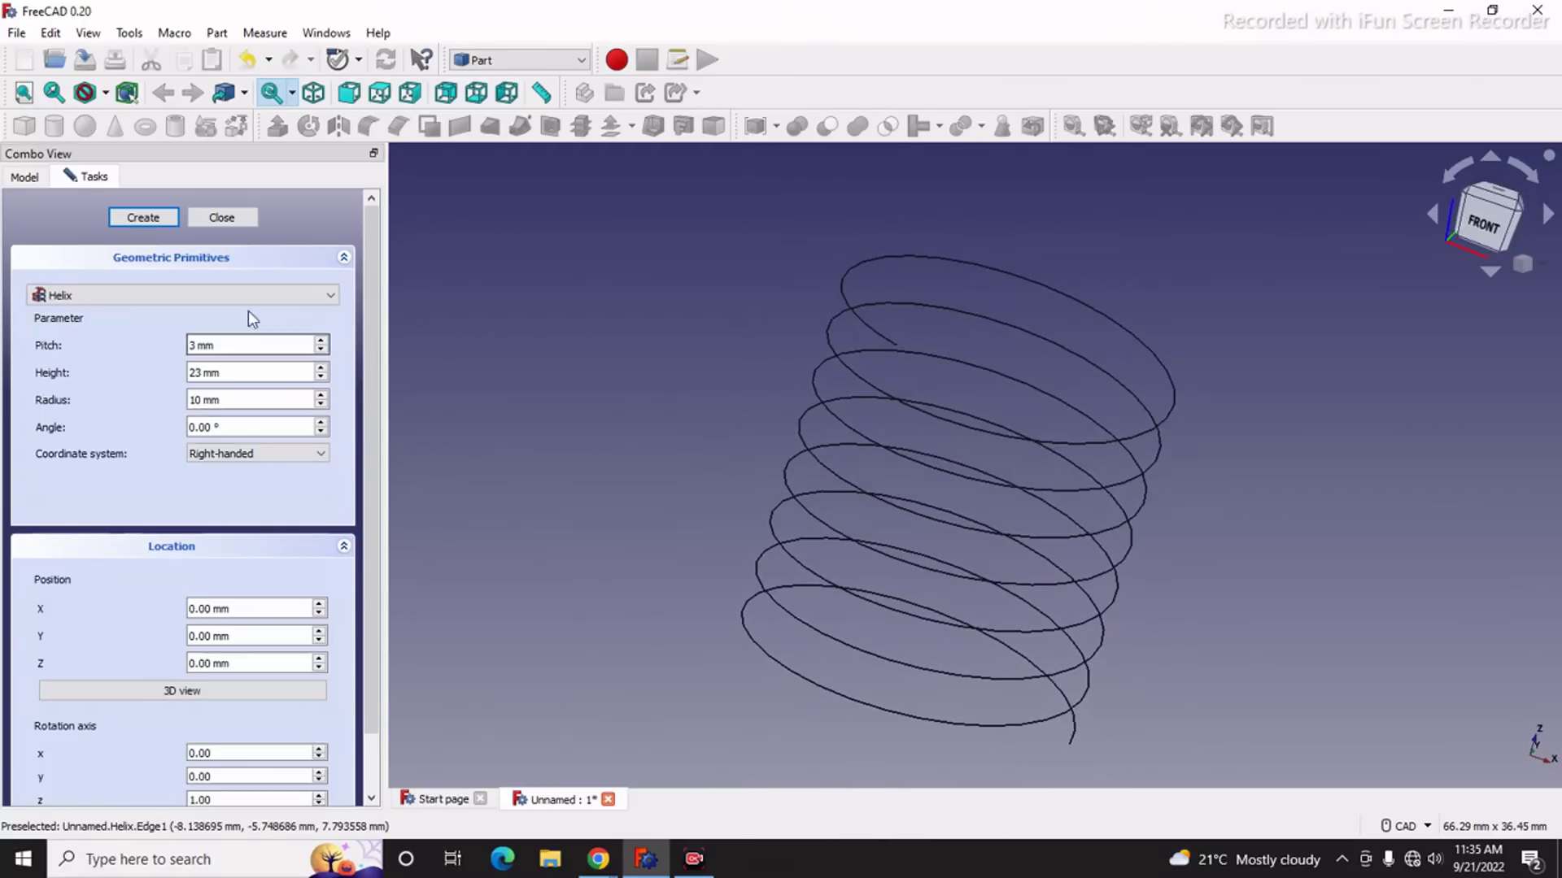
# Step: Close the primitives panel and show the helix in isometric view
pyautogui.click(237, 217)
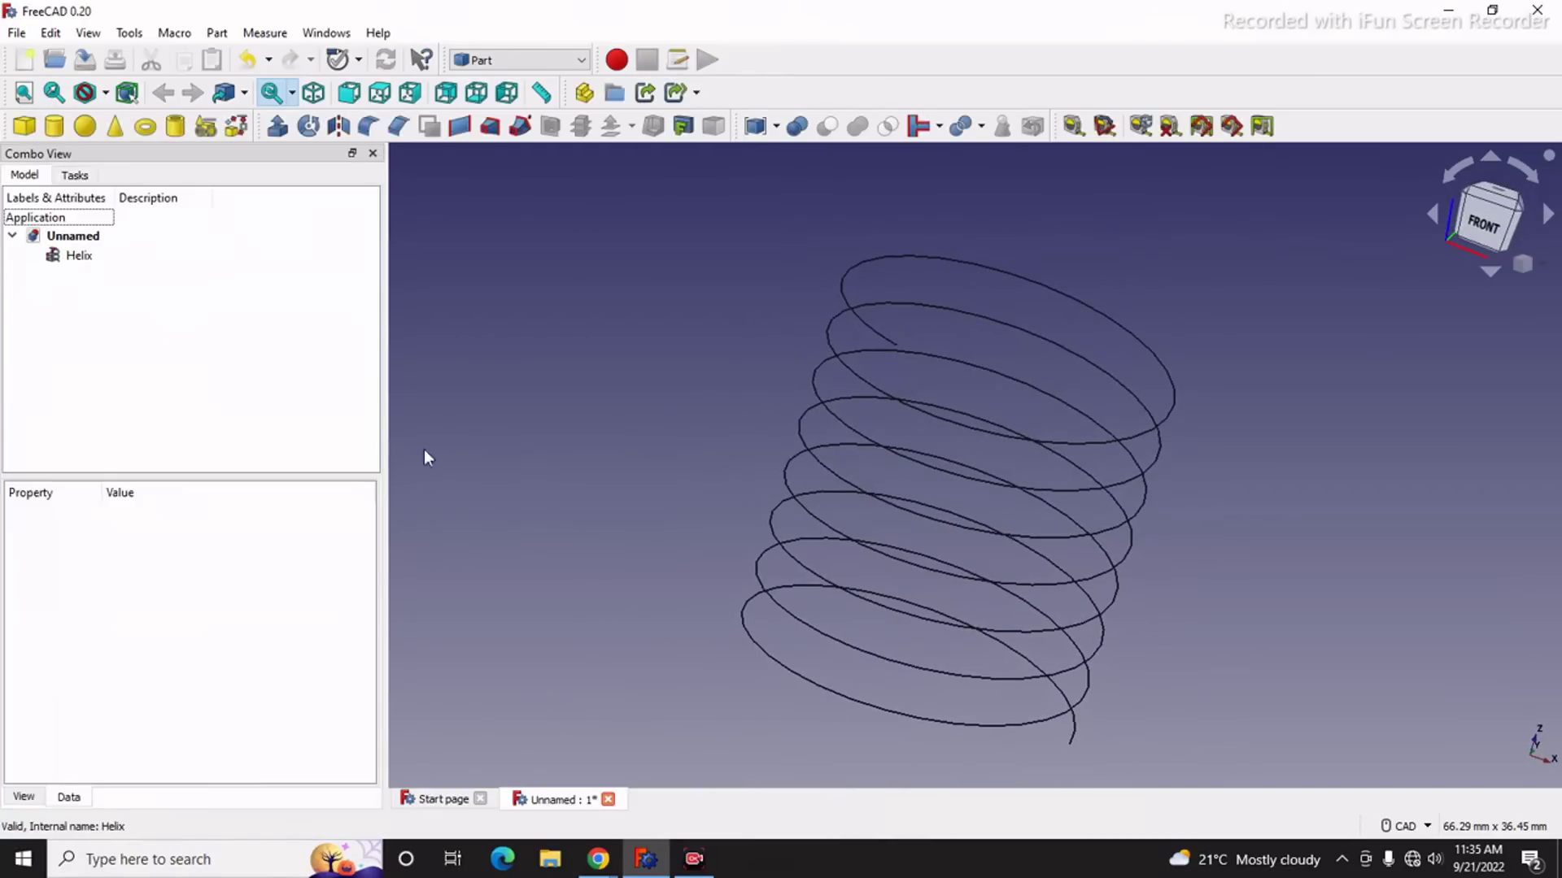
pyautogui.click(1523, 265)
pyautogui.click(1476, 316)
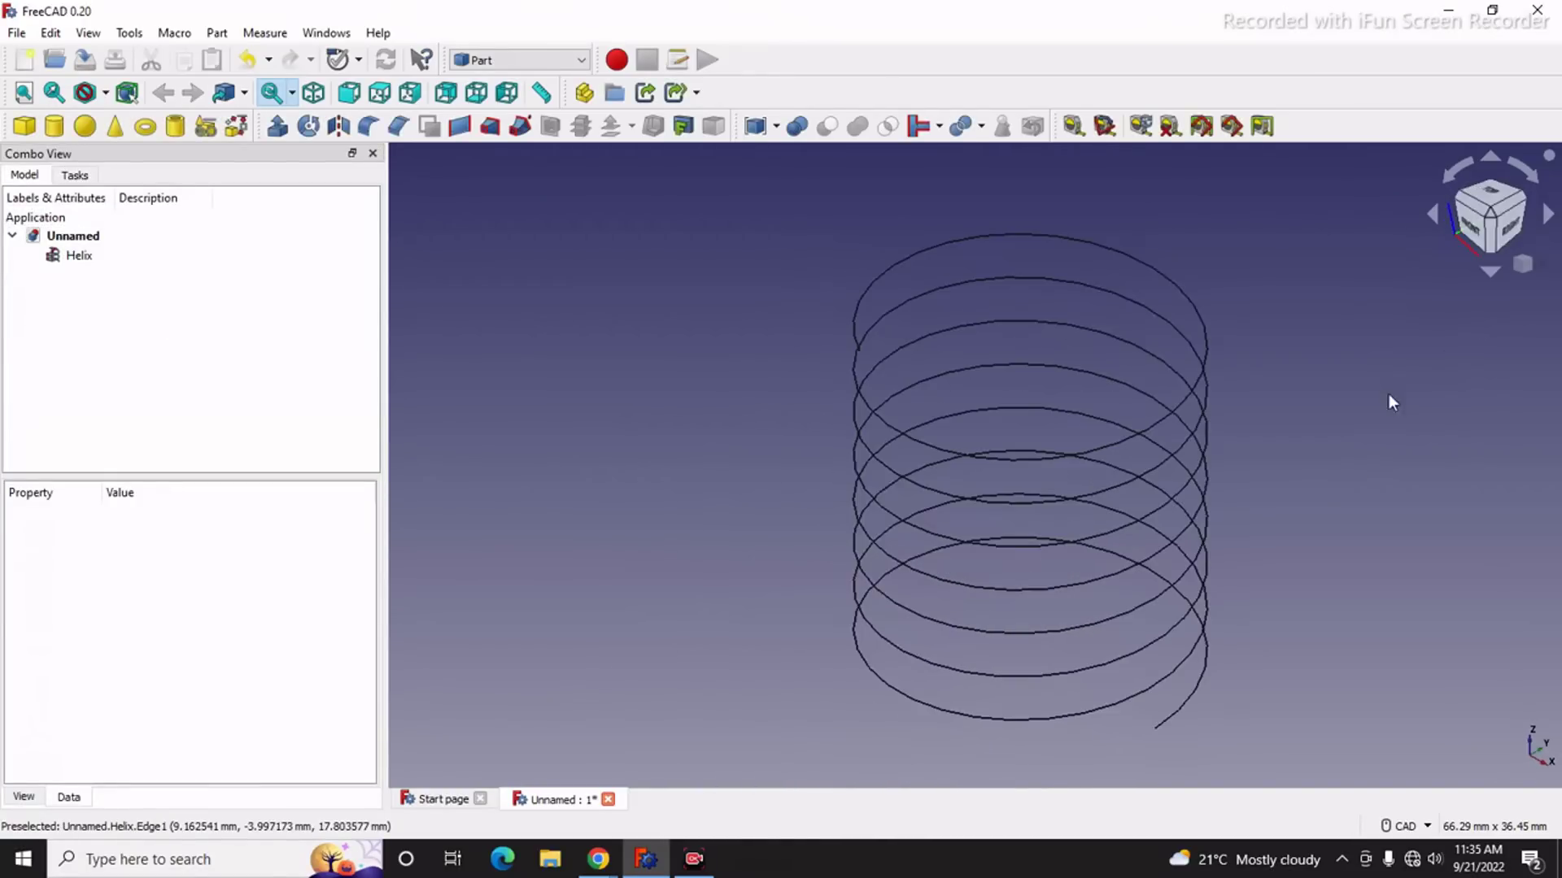
pyautogui.scroll(-2, 634, 530)
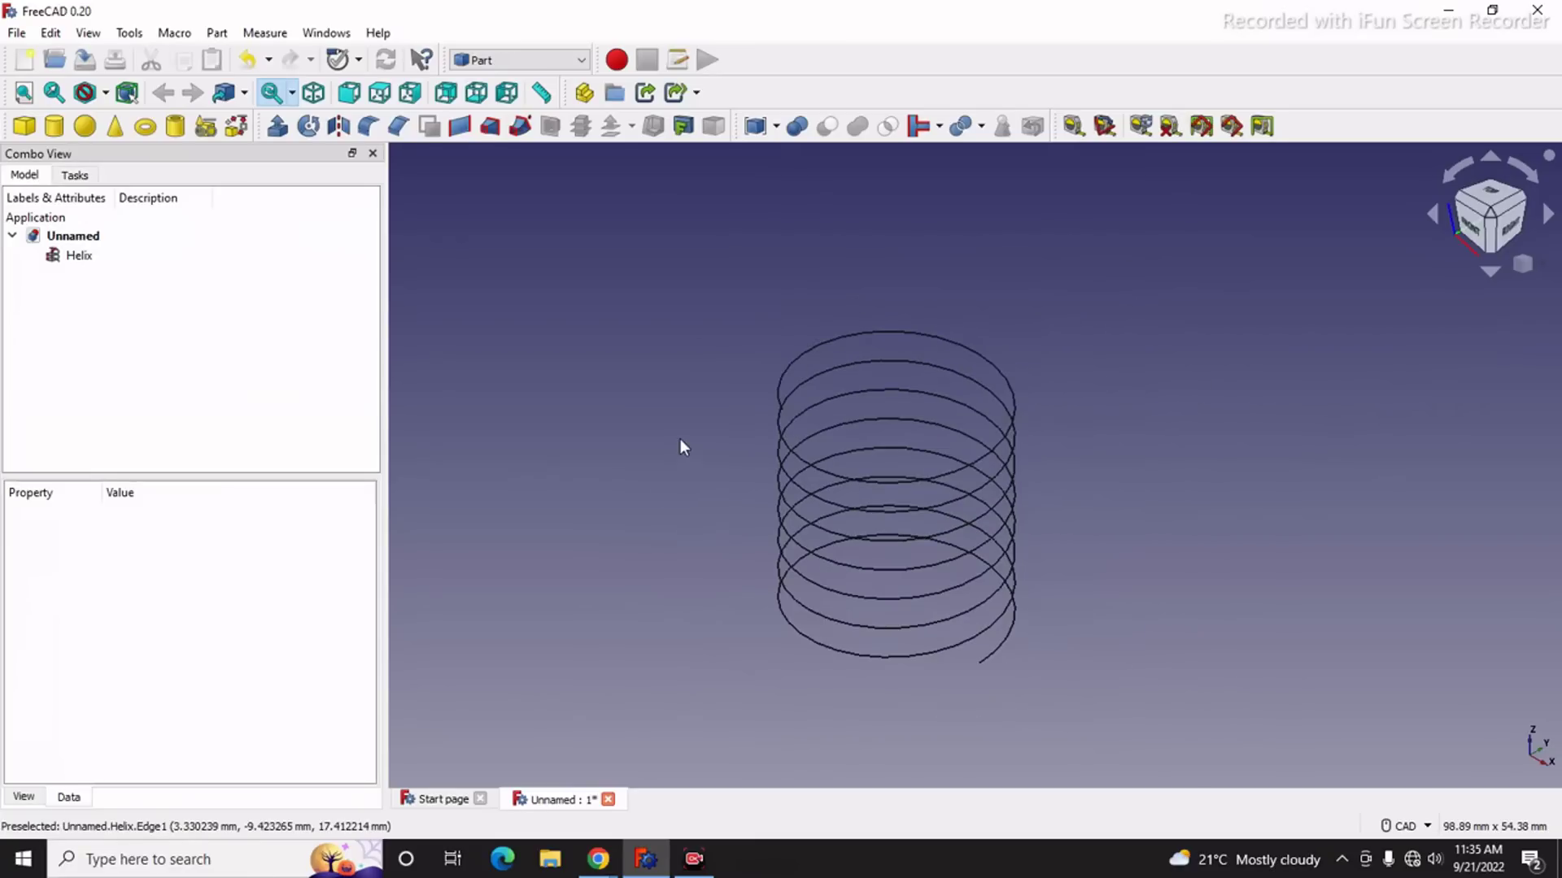
# Step: Switch to Part Design and select the Helix in the model tree to view its properties
pyautogui.click(509, 64)
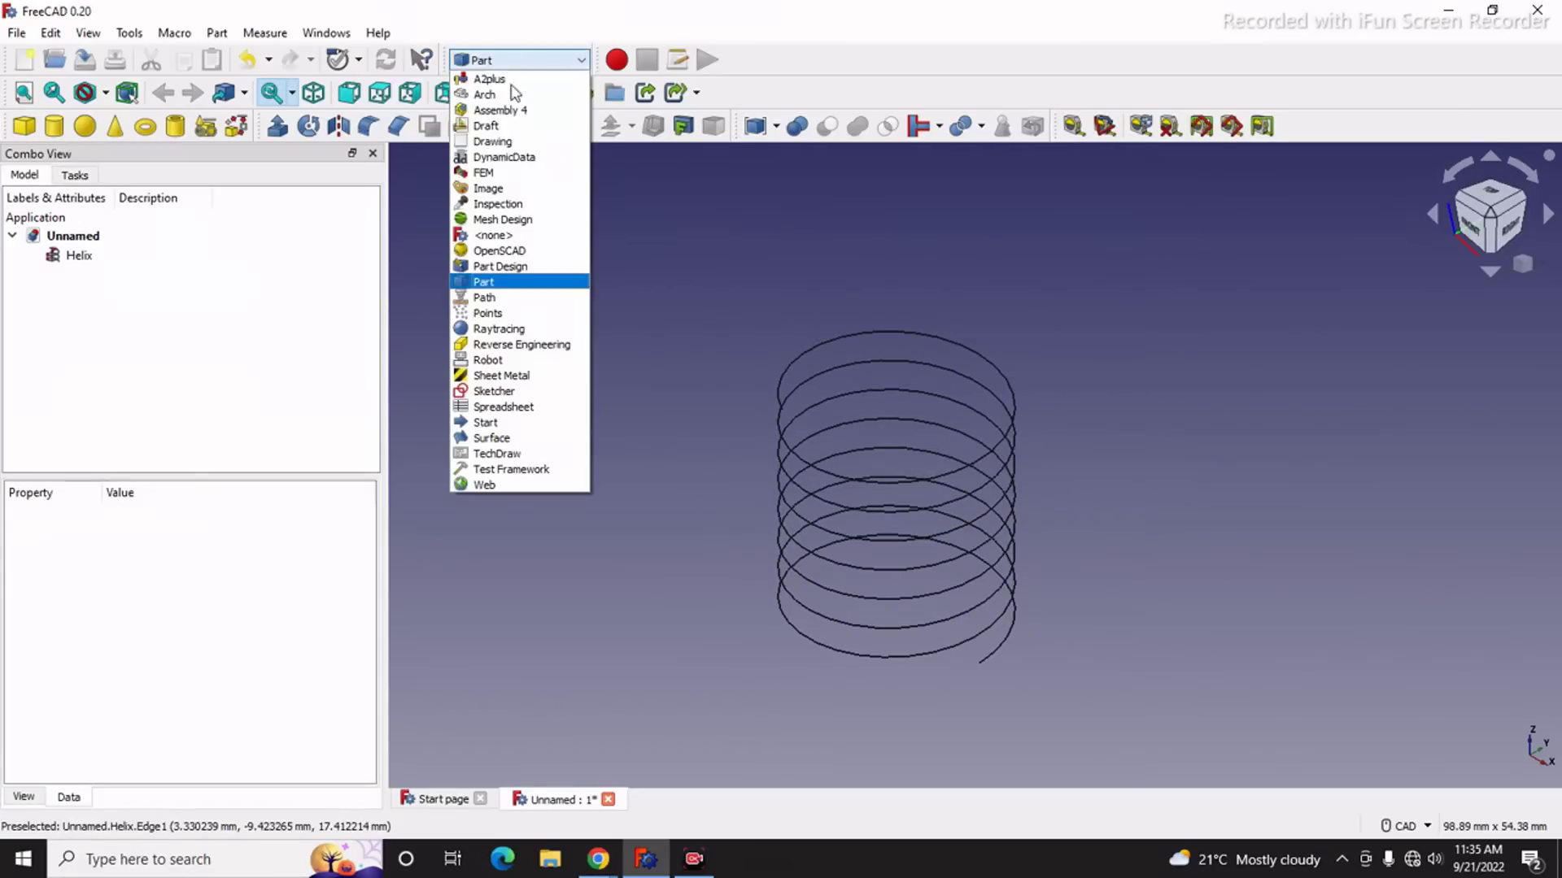
pyautogui.click(511, 265)
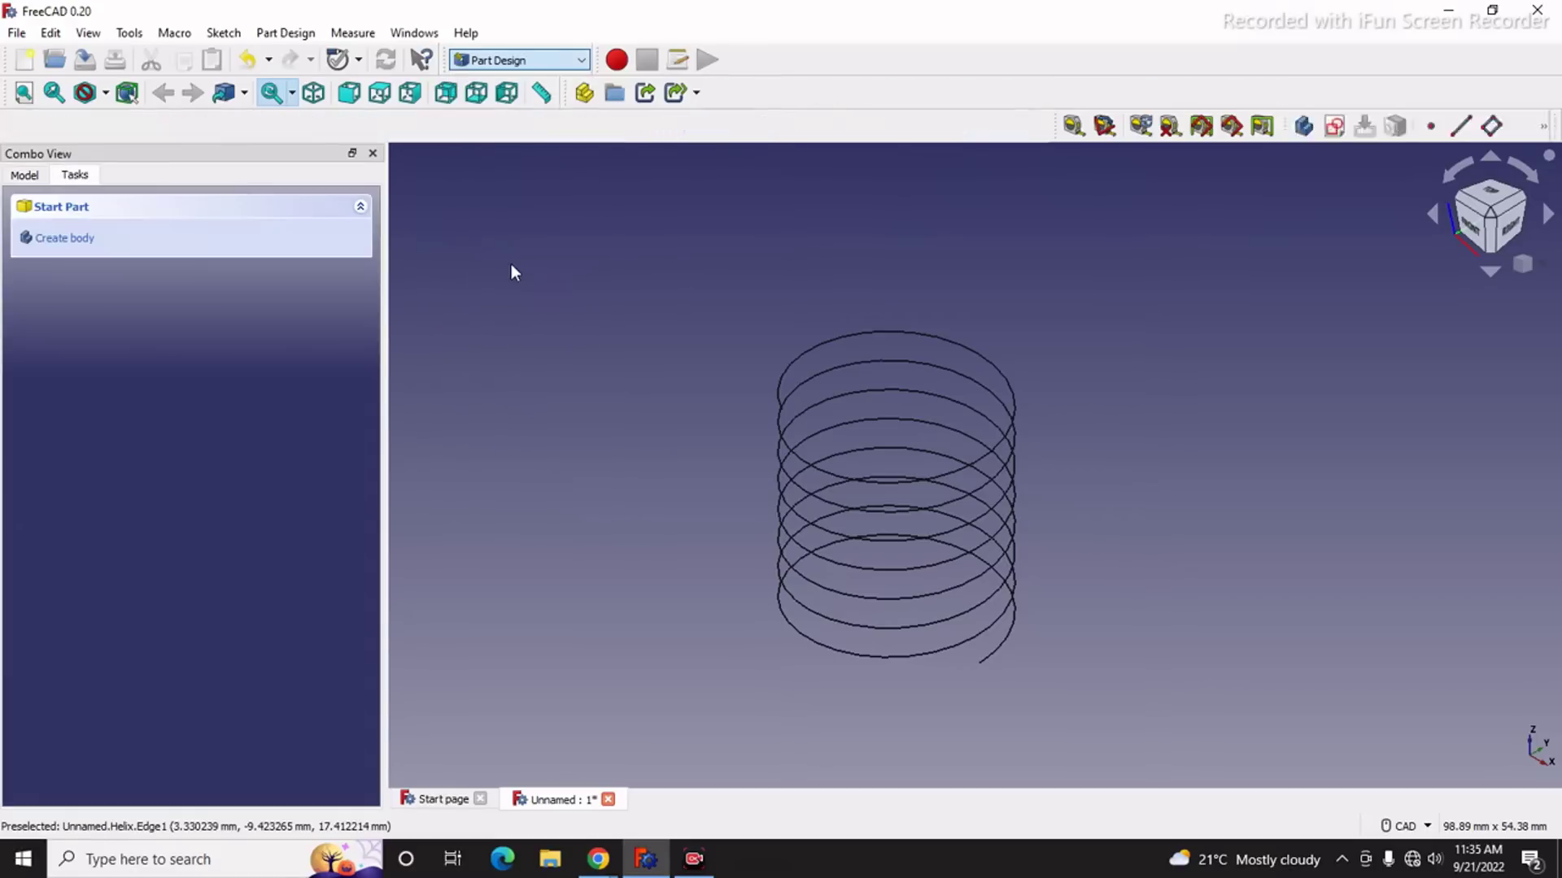
pyautogui.click(25, 175)
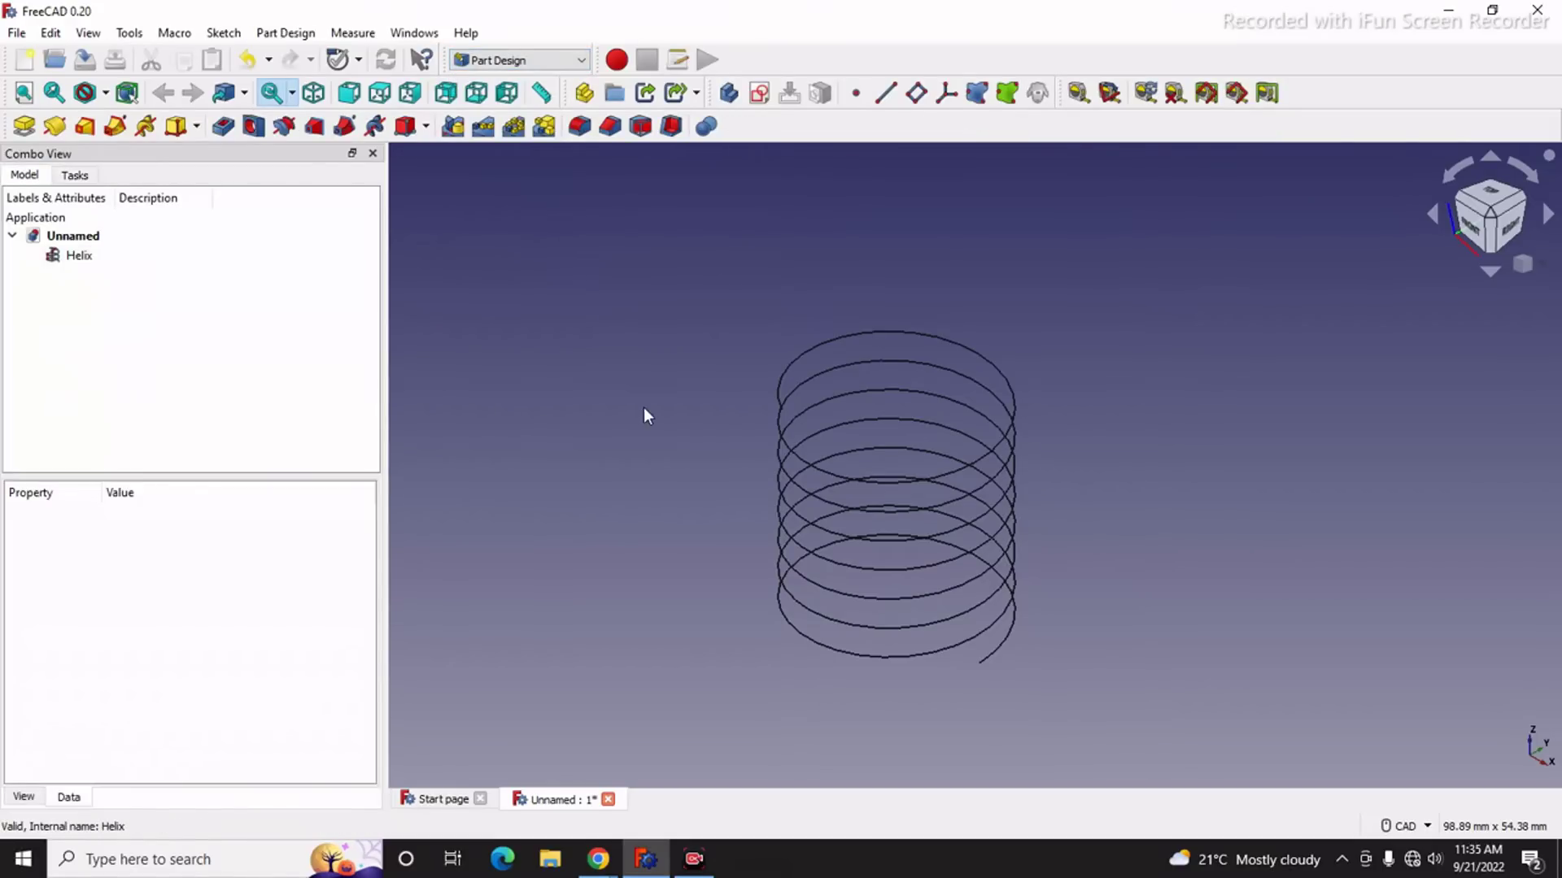
pyautogui.click(77, 262)
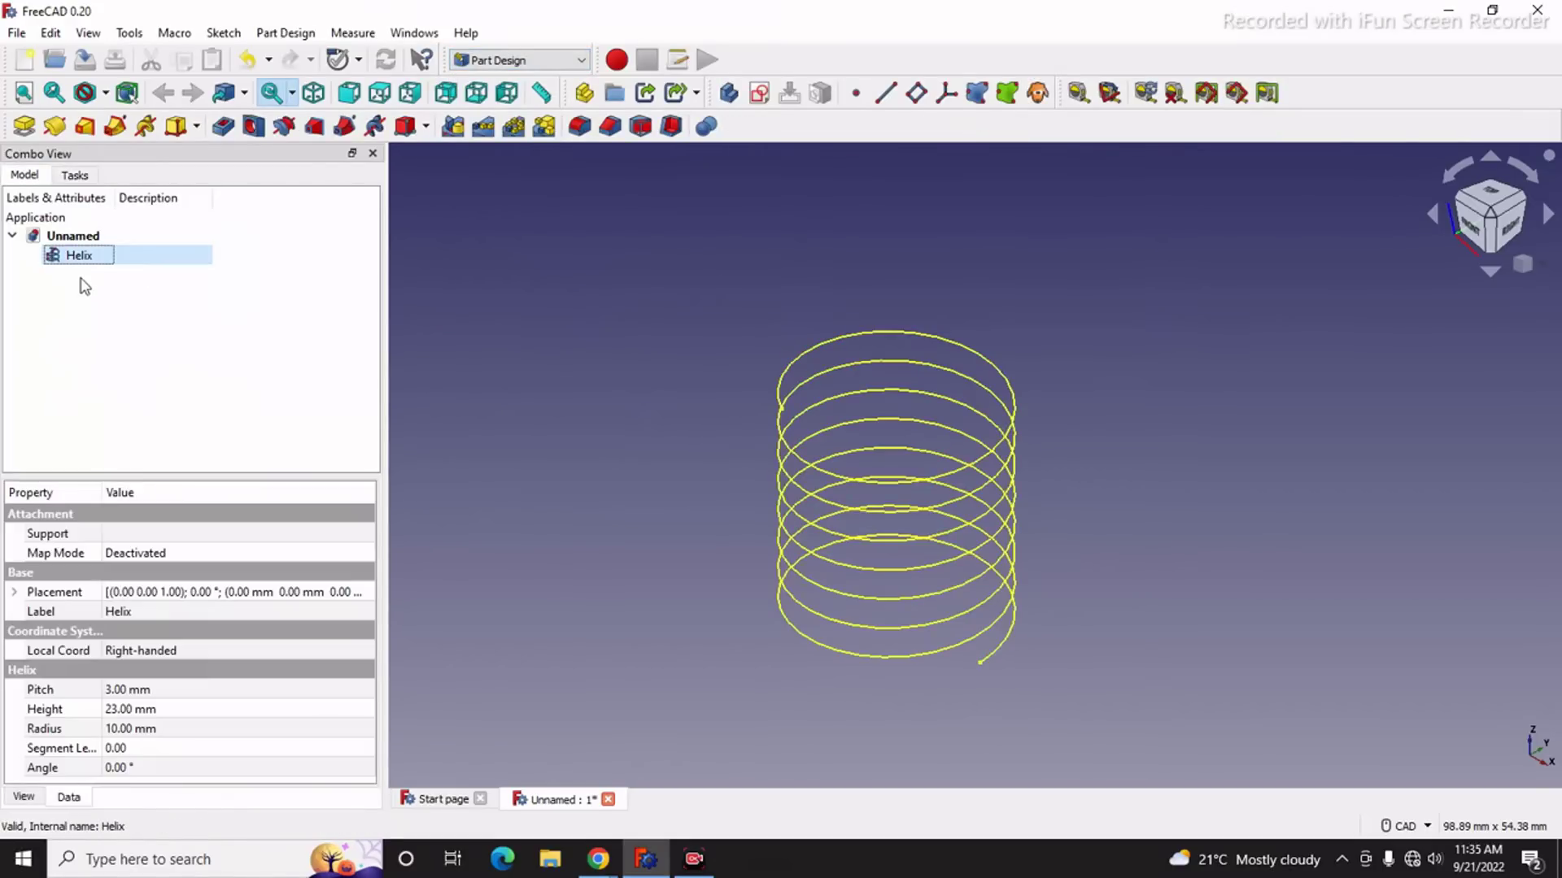
# Step: Add a Part containing a new Body next to the Helix, then clear the selection
pyautogui.click(603, 362)
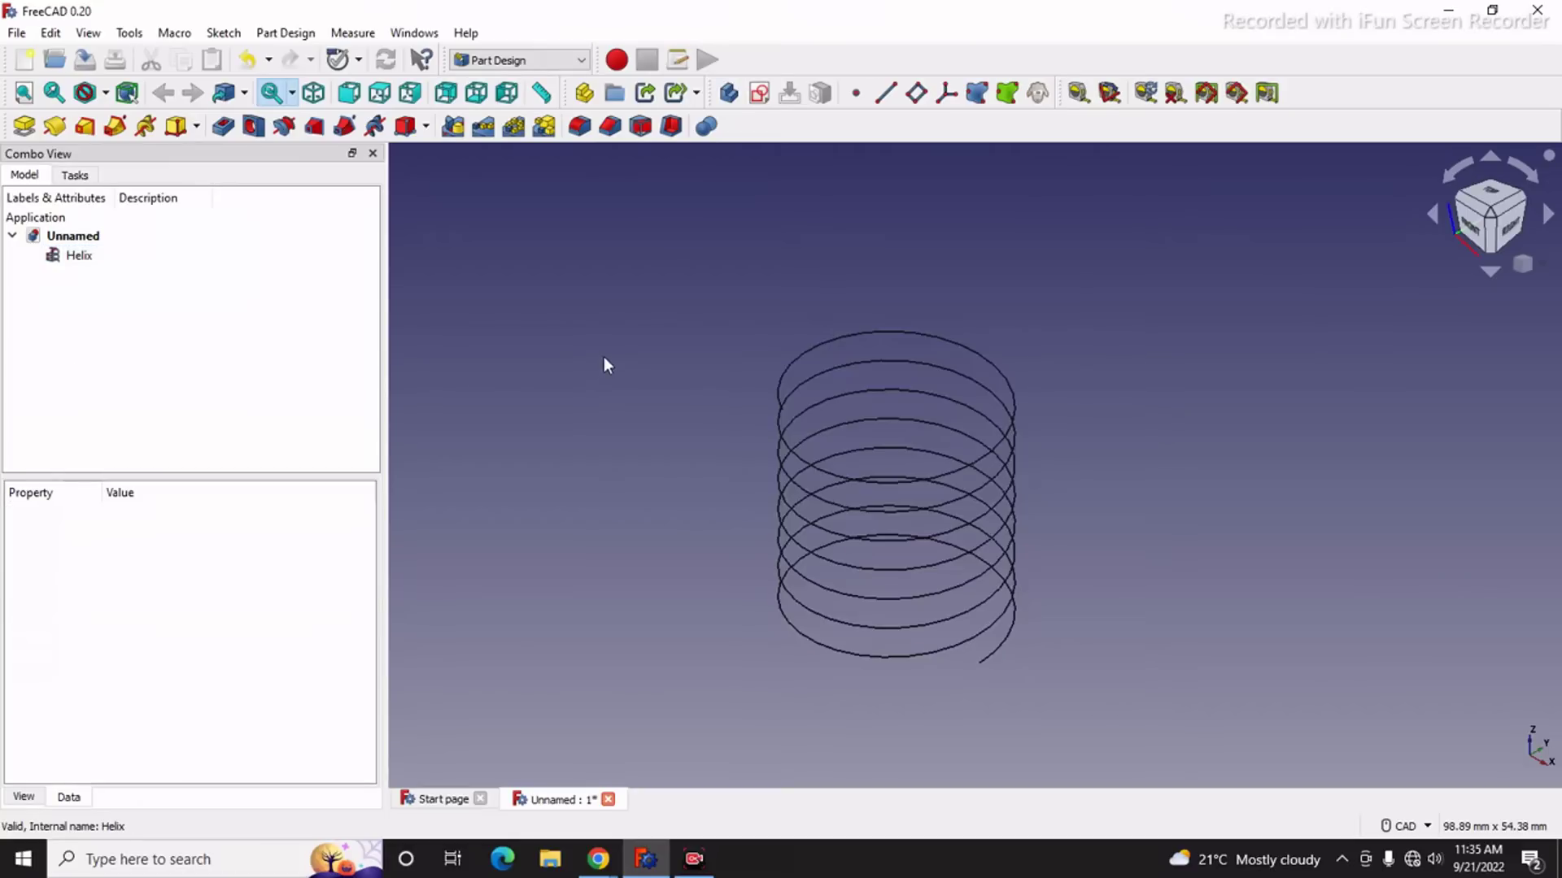
pyautogui.click(591, 93)
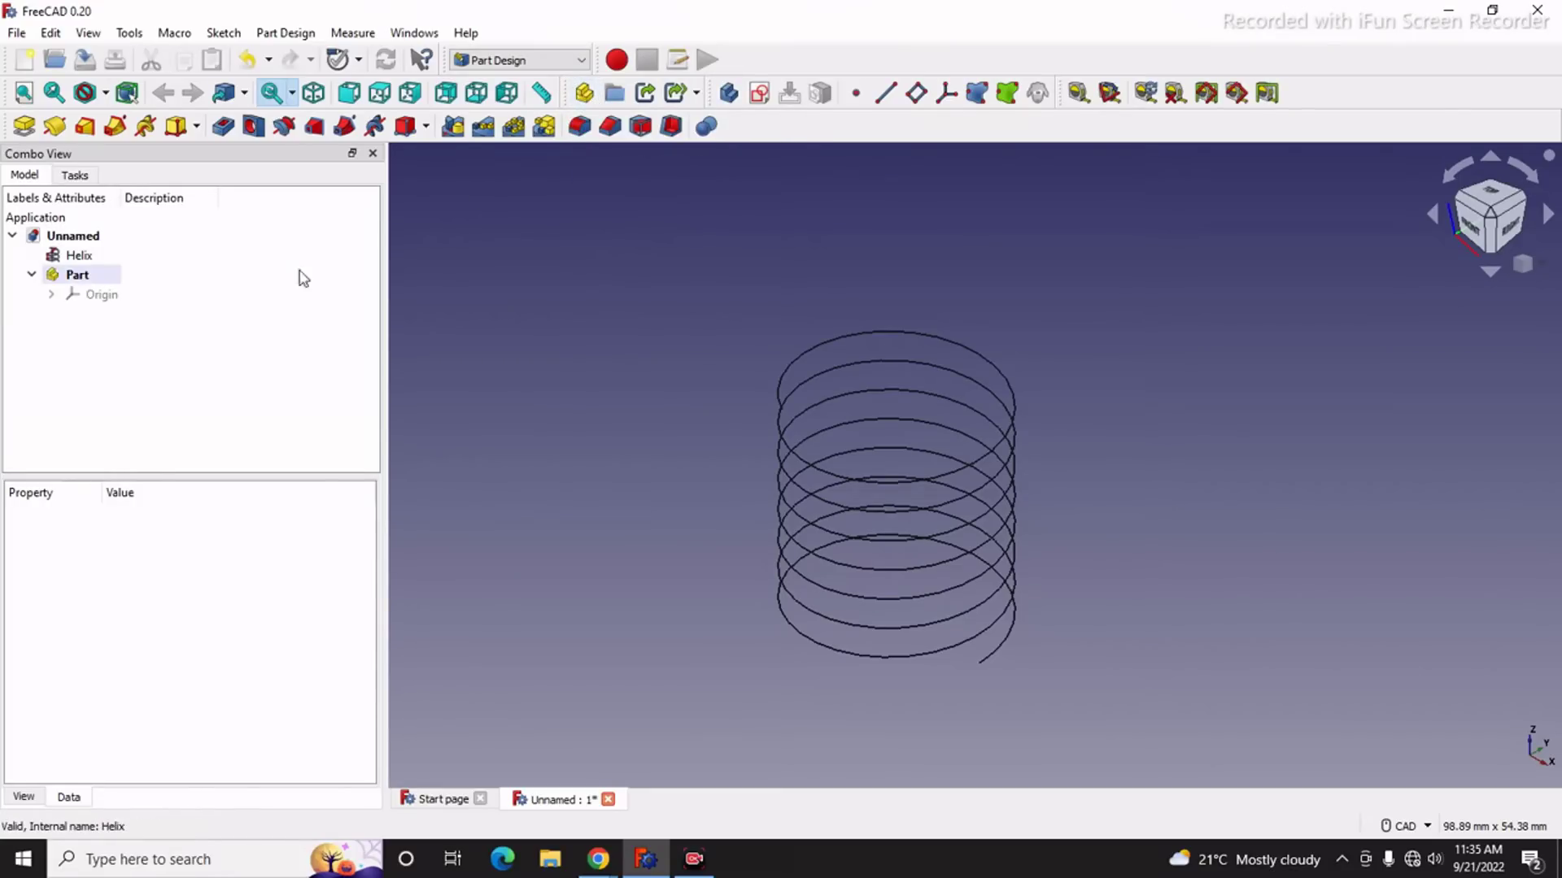
pyautogui.click(730, 94)
pyautogui.click(155, 357)
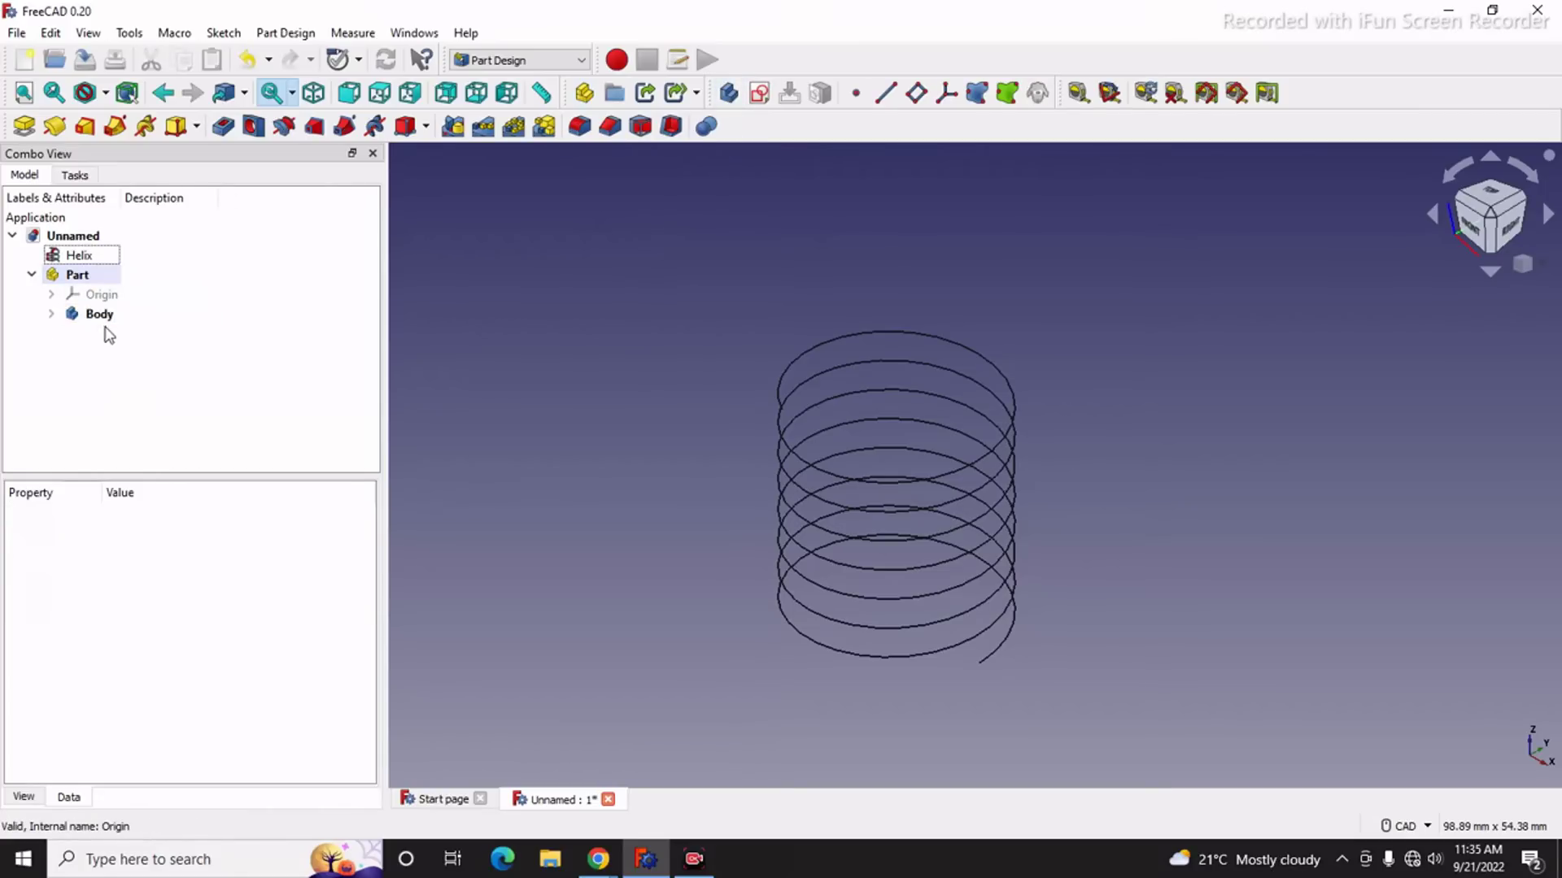
pyautogui.click(99, 316)
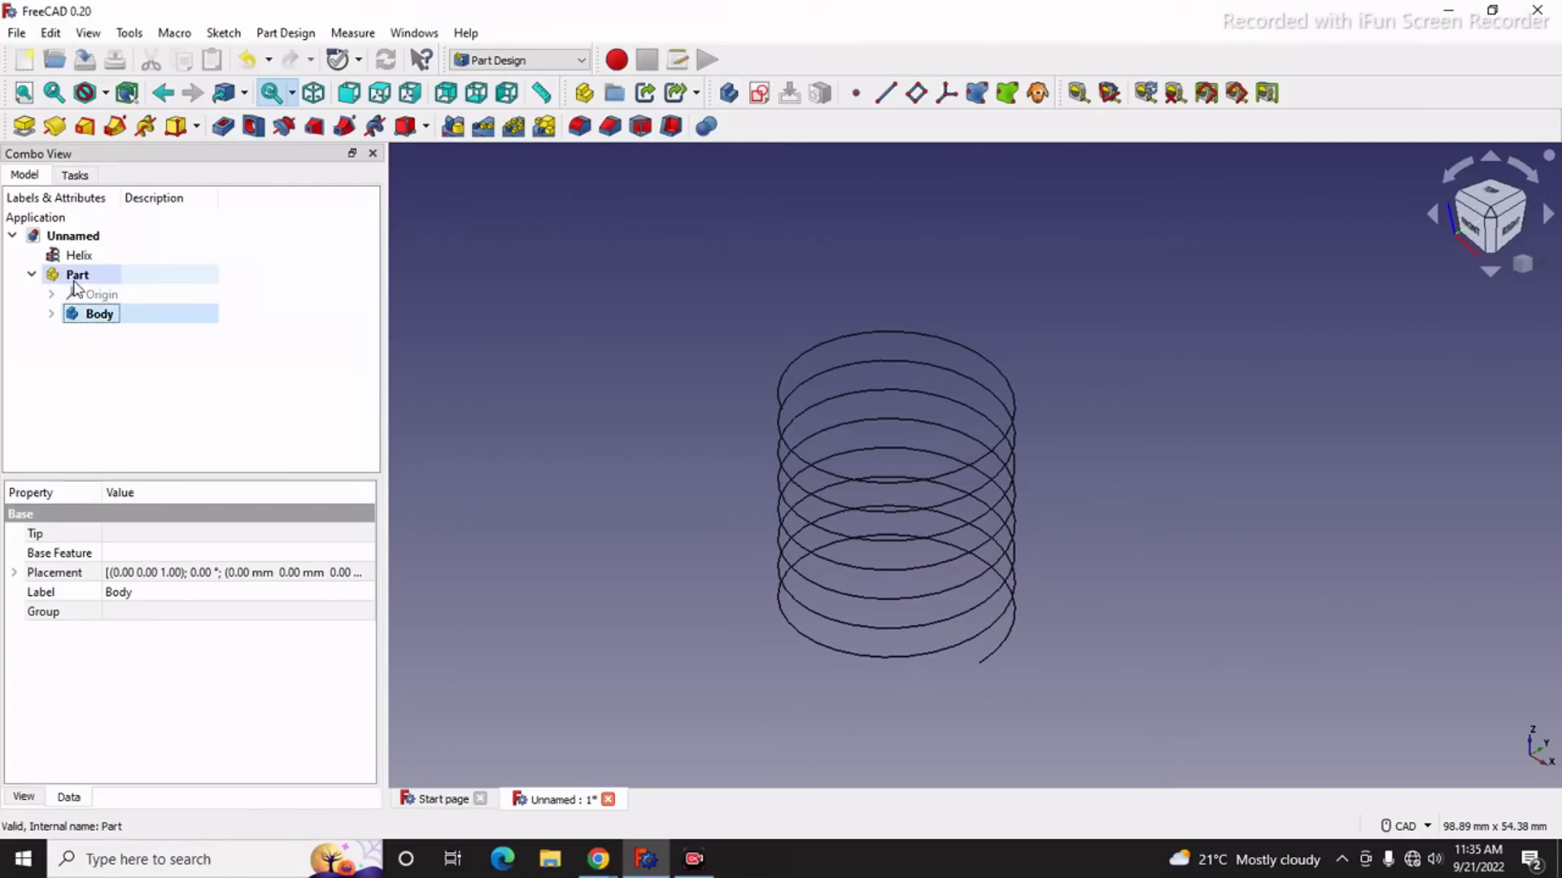
pyautogui.click(549, 340)
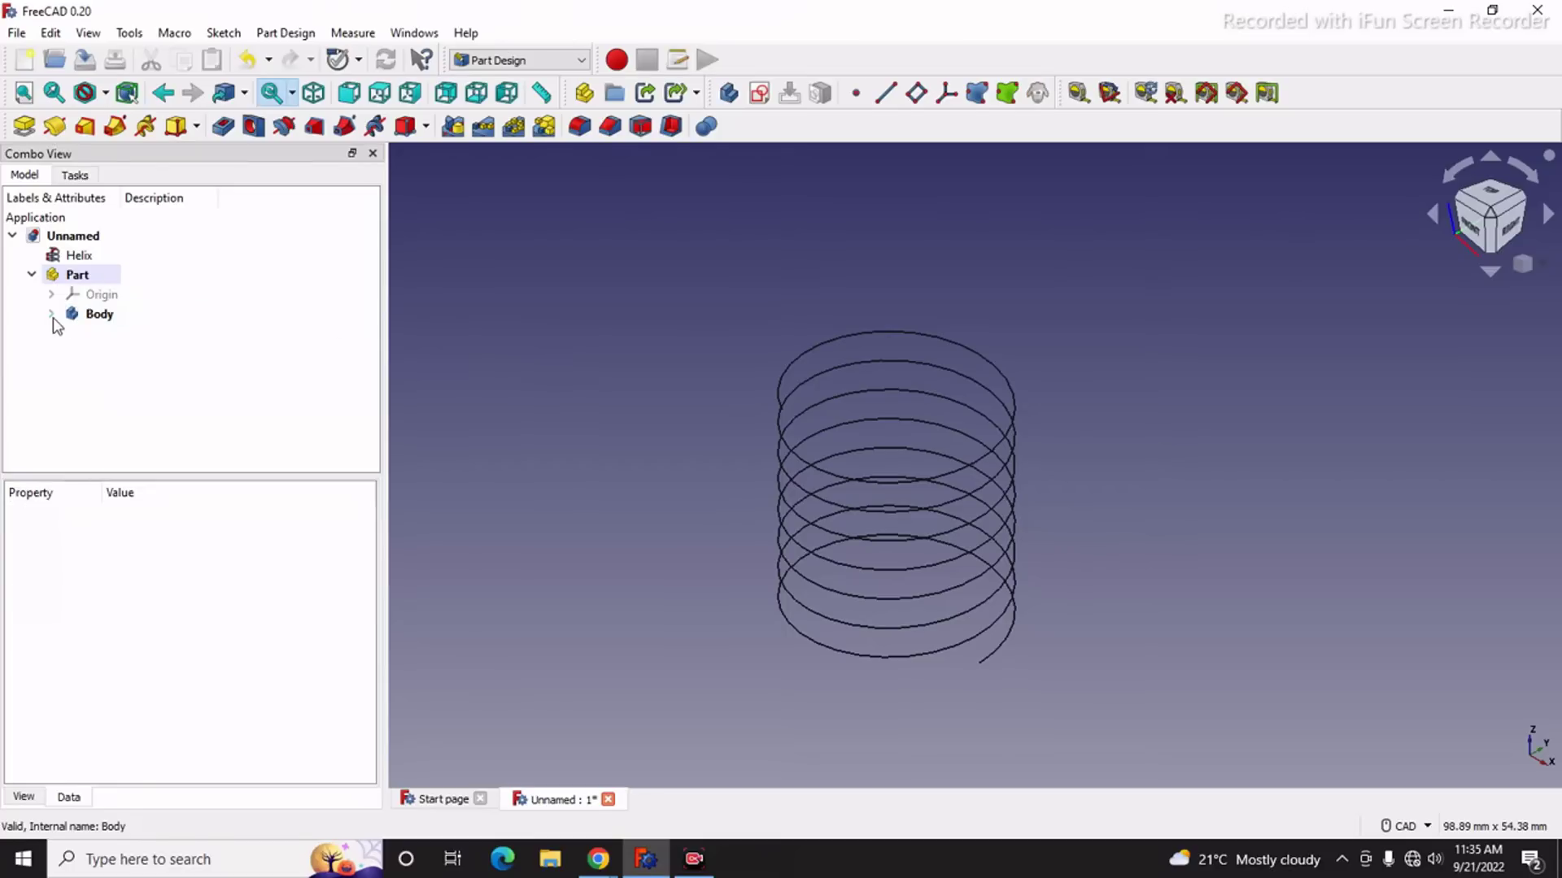
# Step: Select the Body and create a new sketch on its XZ plane
pyautogui.click(52, 315)
pyautogui.click(146, 336)
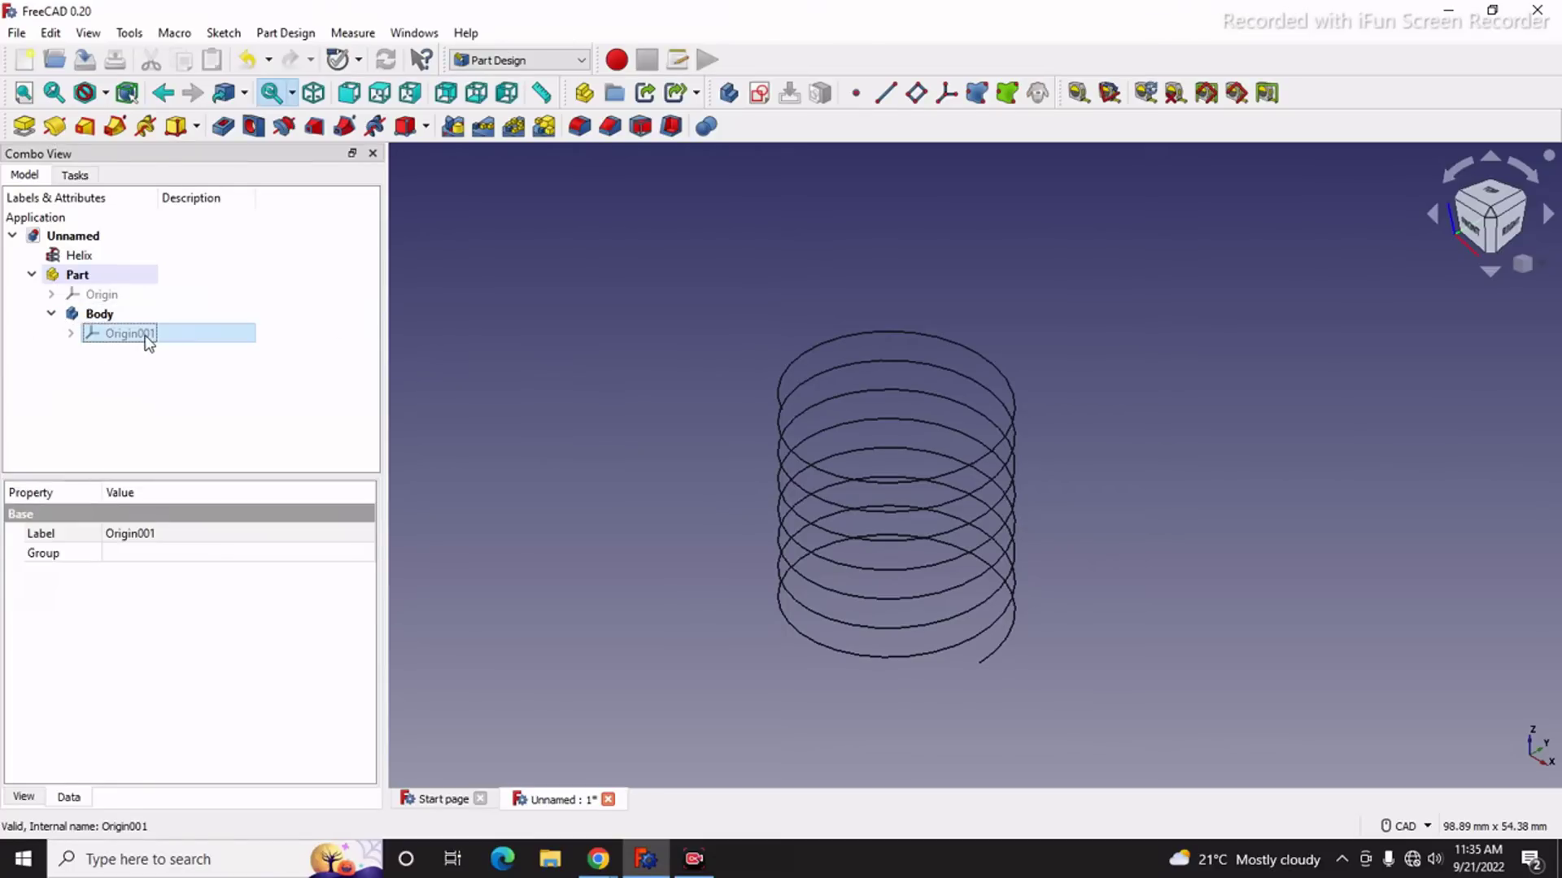
pyautogui.click(109, 315)
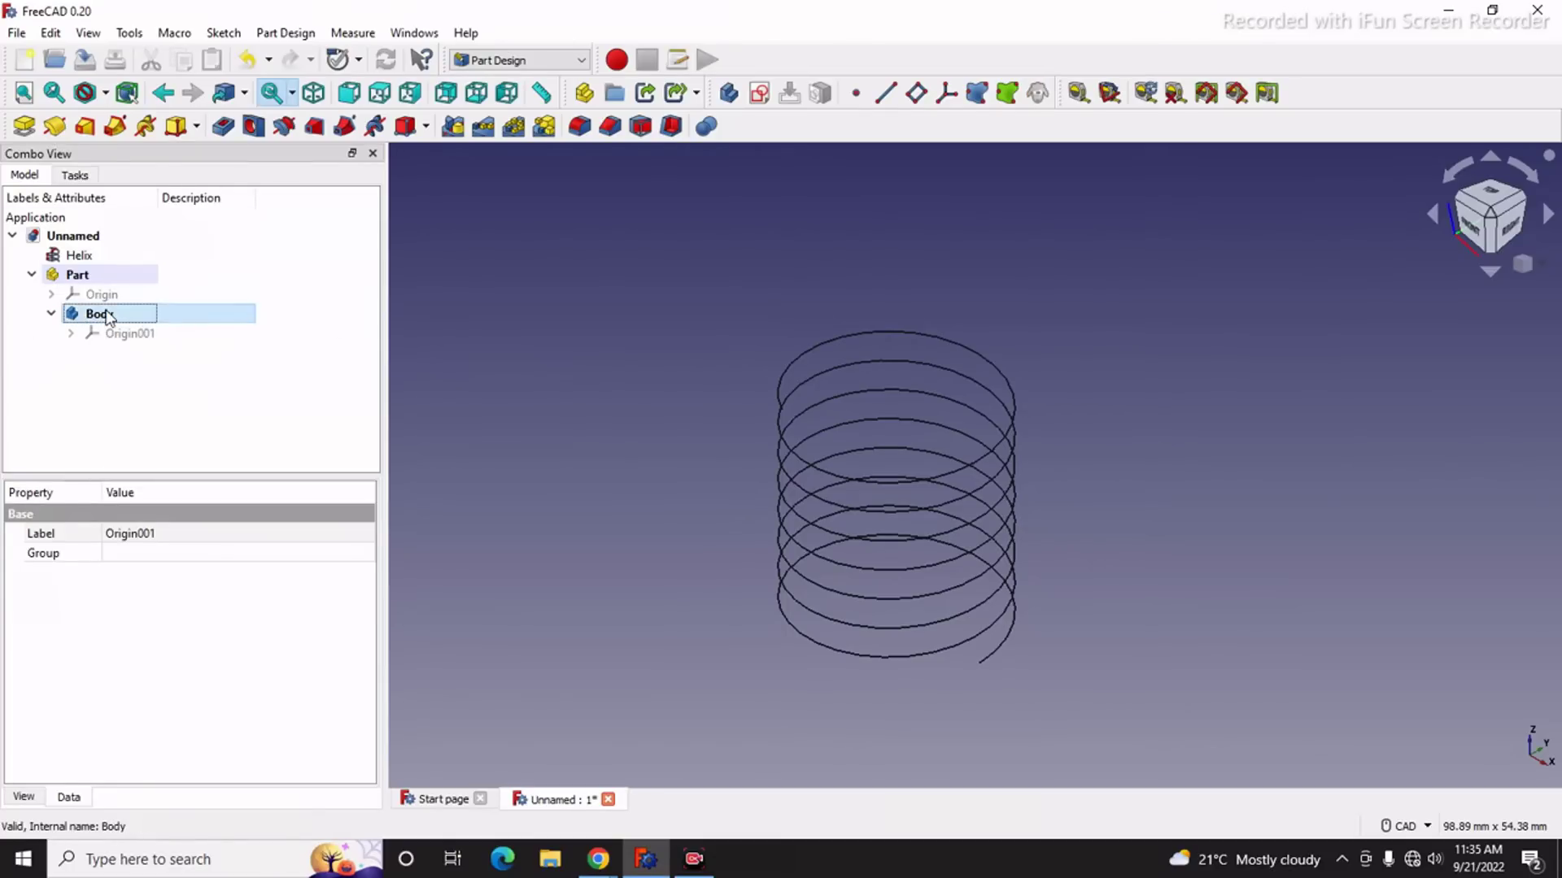
pyautogui.click(74, 174)
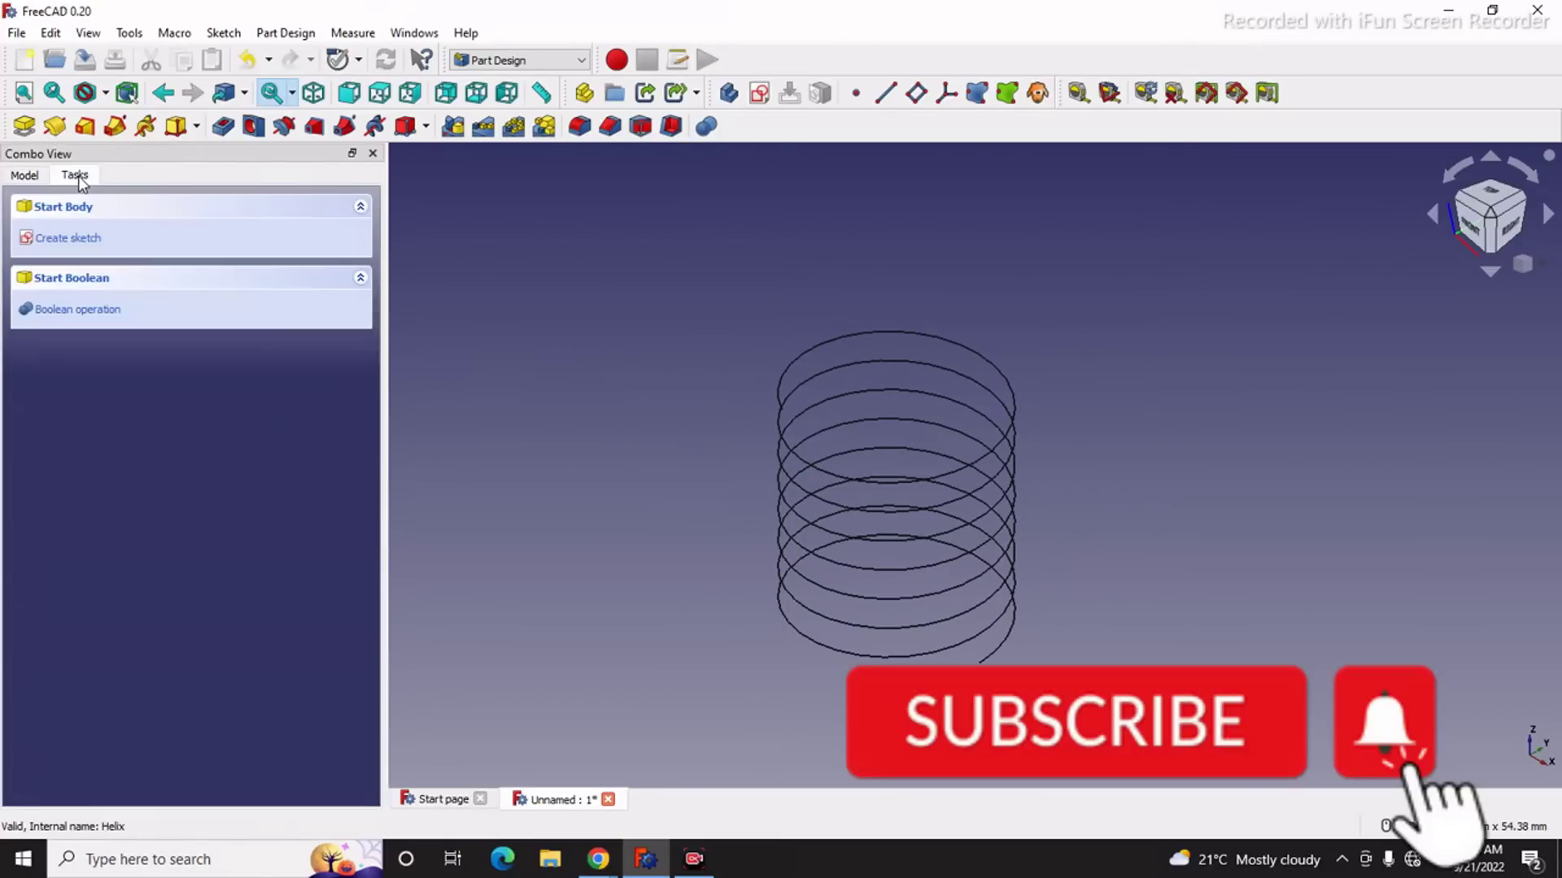
pyautogui.click(55, 238)
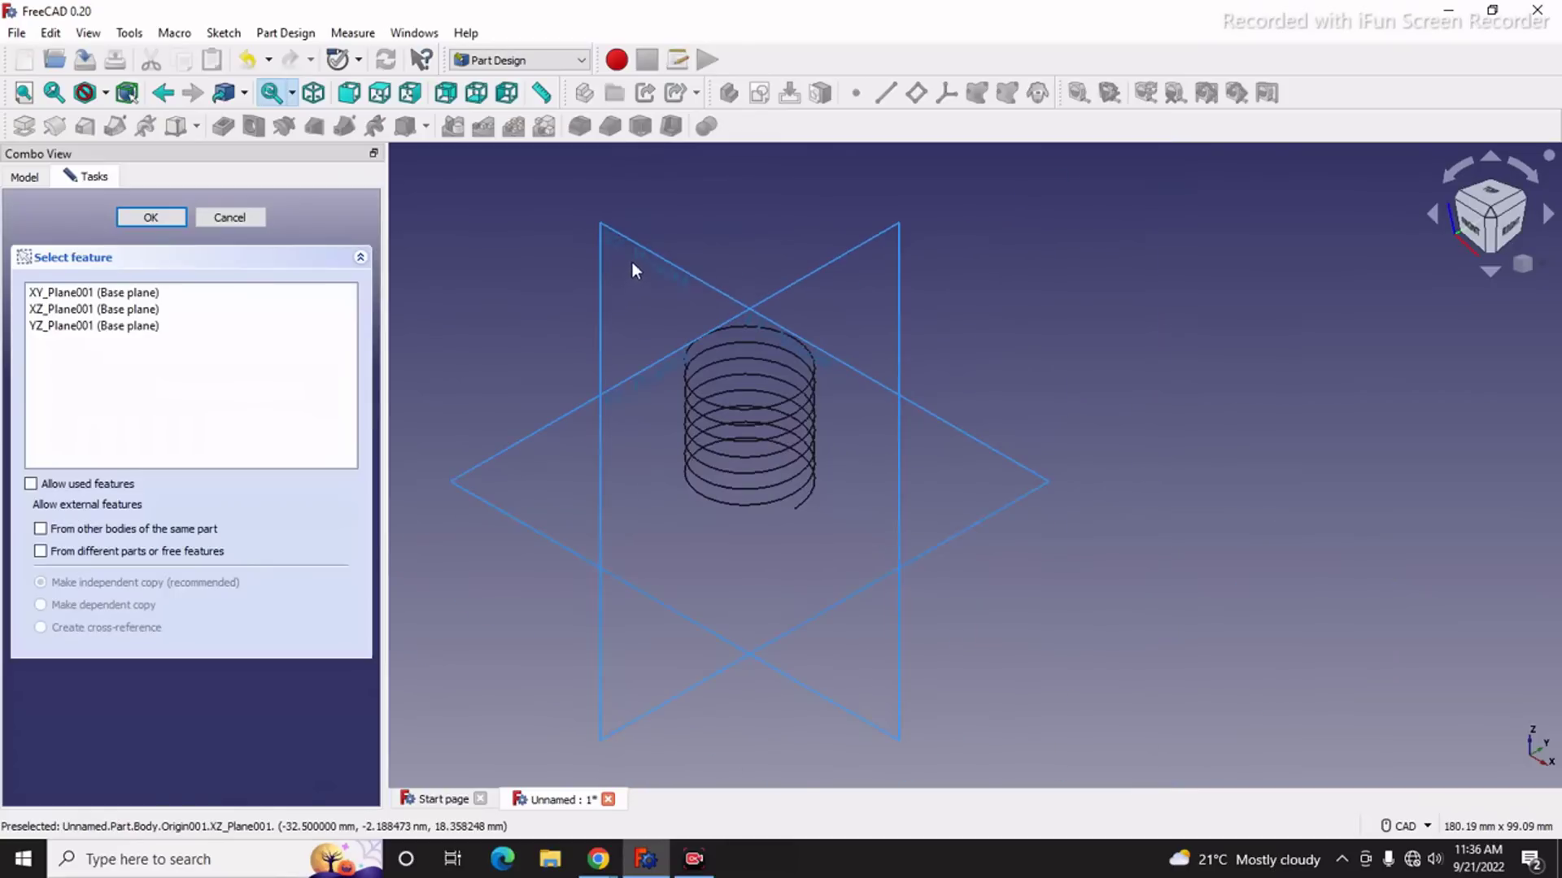
pyautogui.click(646, 247)
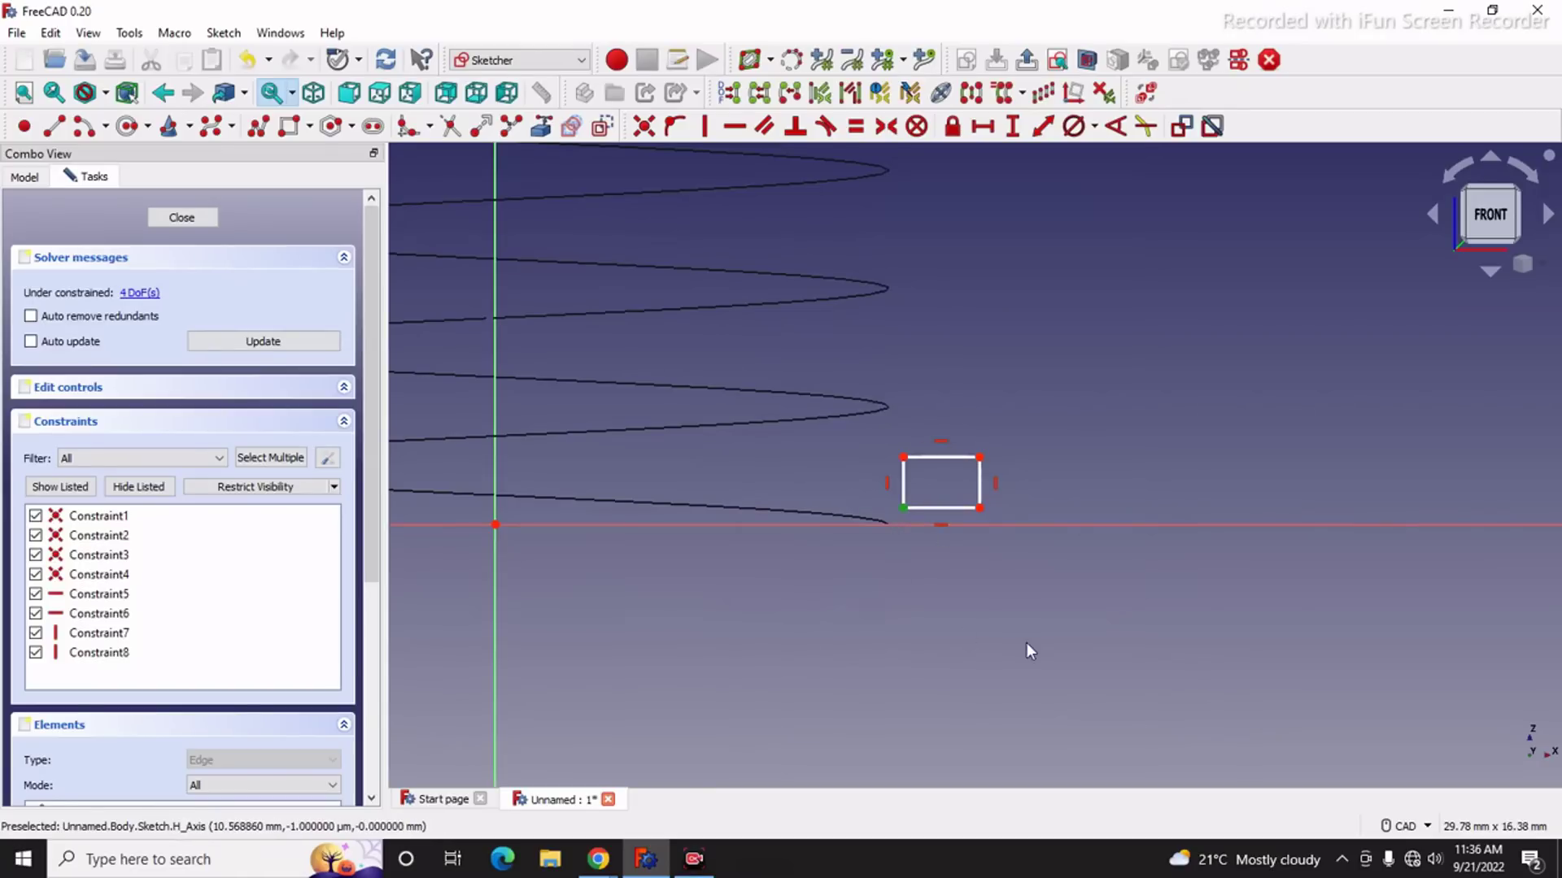
# Step: Place the rectangle on the horizontal axis, 9.5 mm from the vertical axis
pyautogui.click(496, 524)
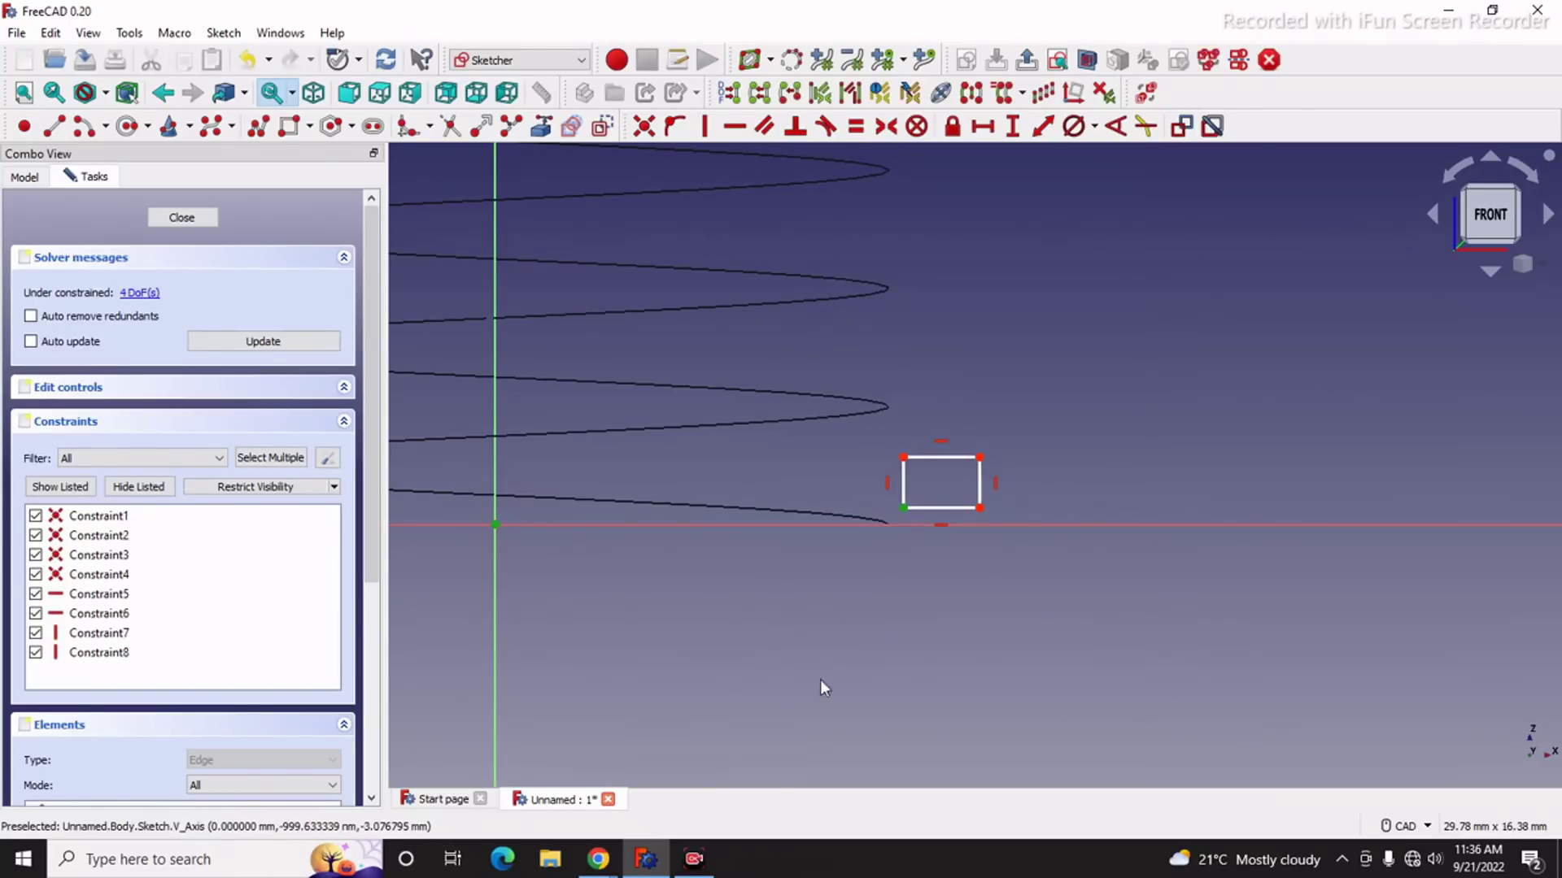
pyautogui.click(735, 126)
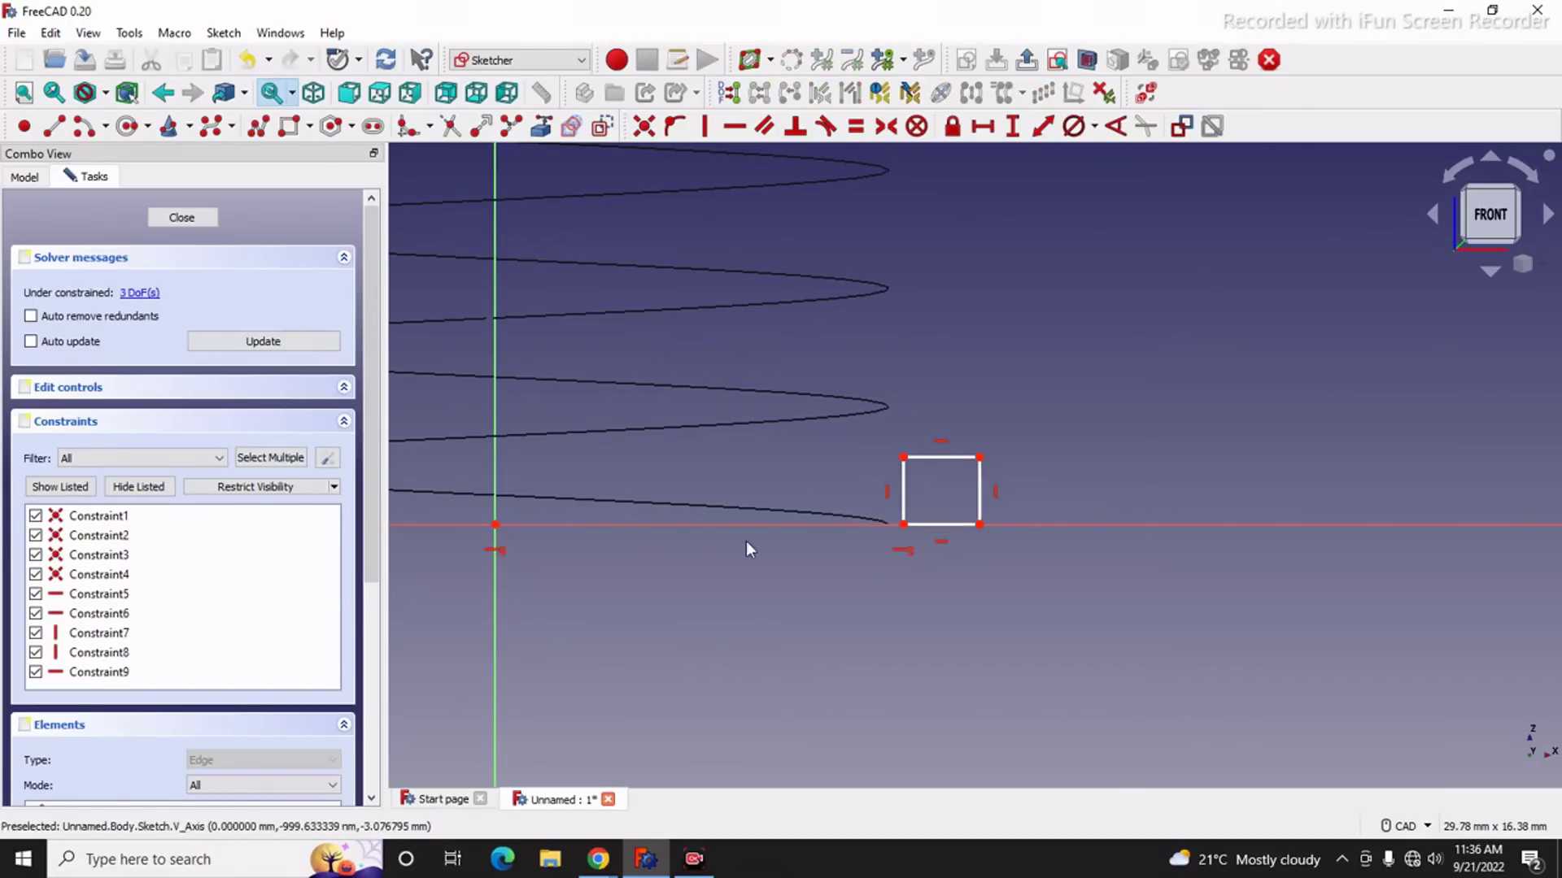
pyautogui.click(492, 526)
pyautogui.click(901, 526)
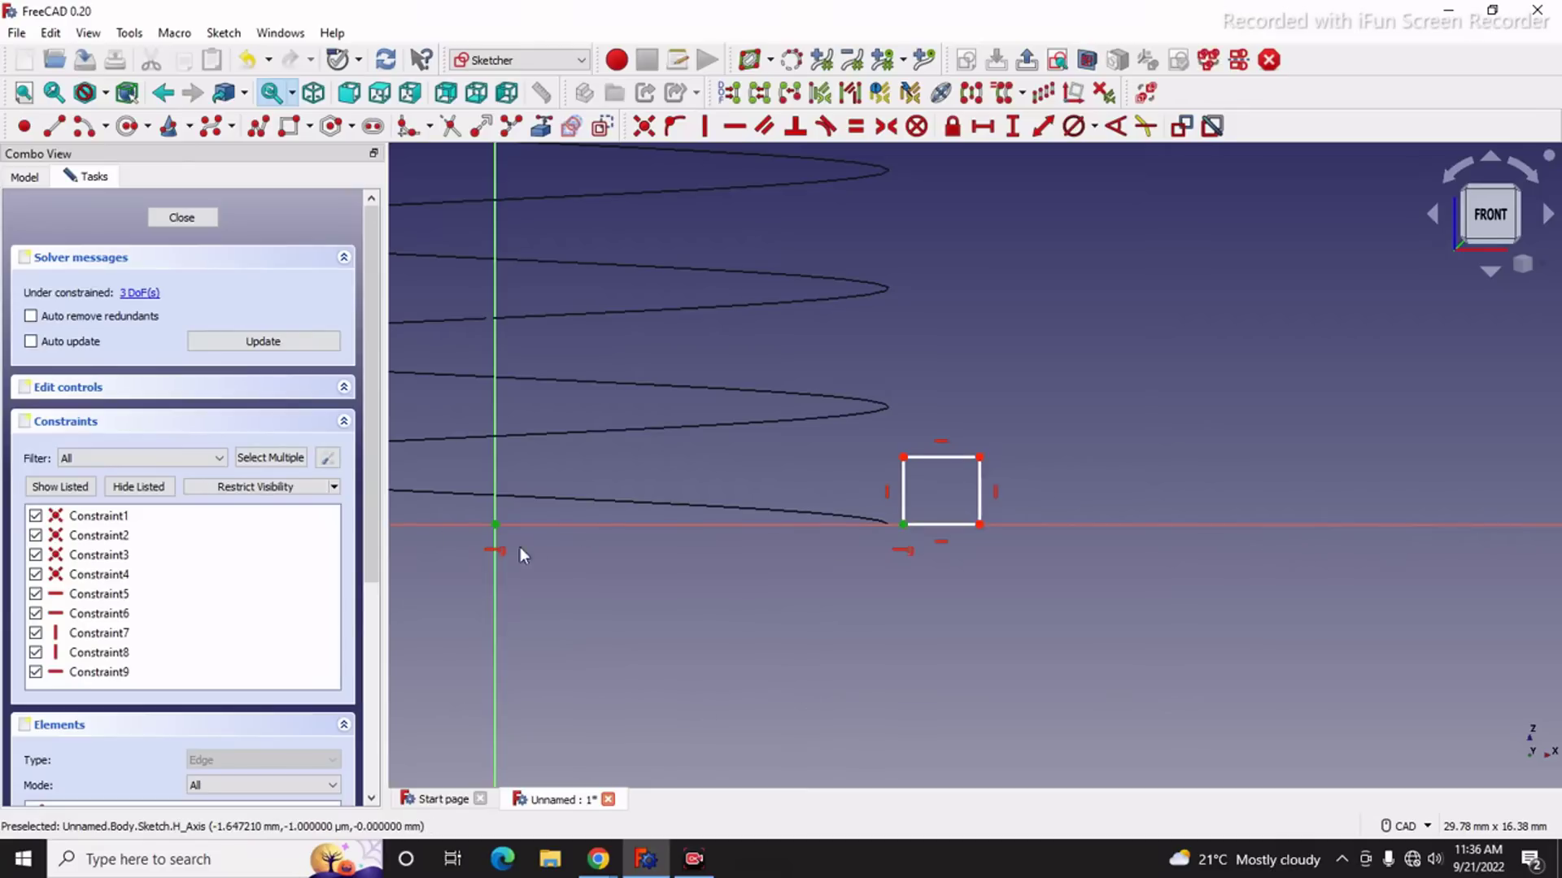
pyautogui.click(981, 126)
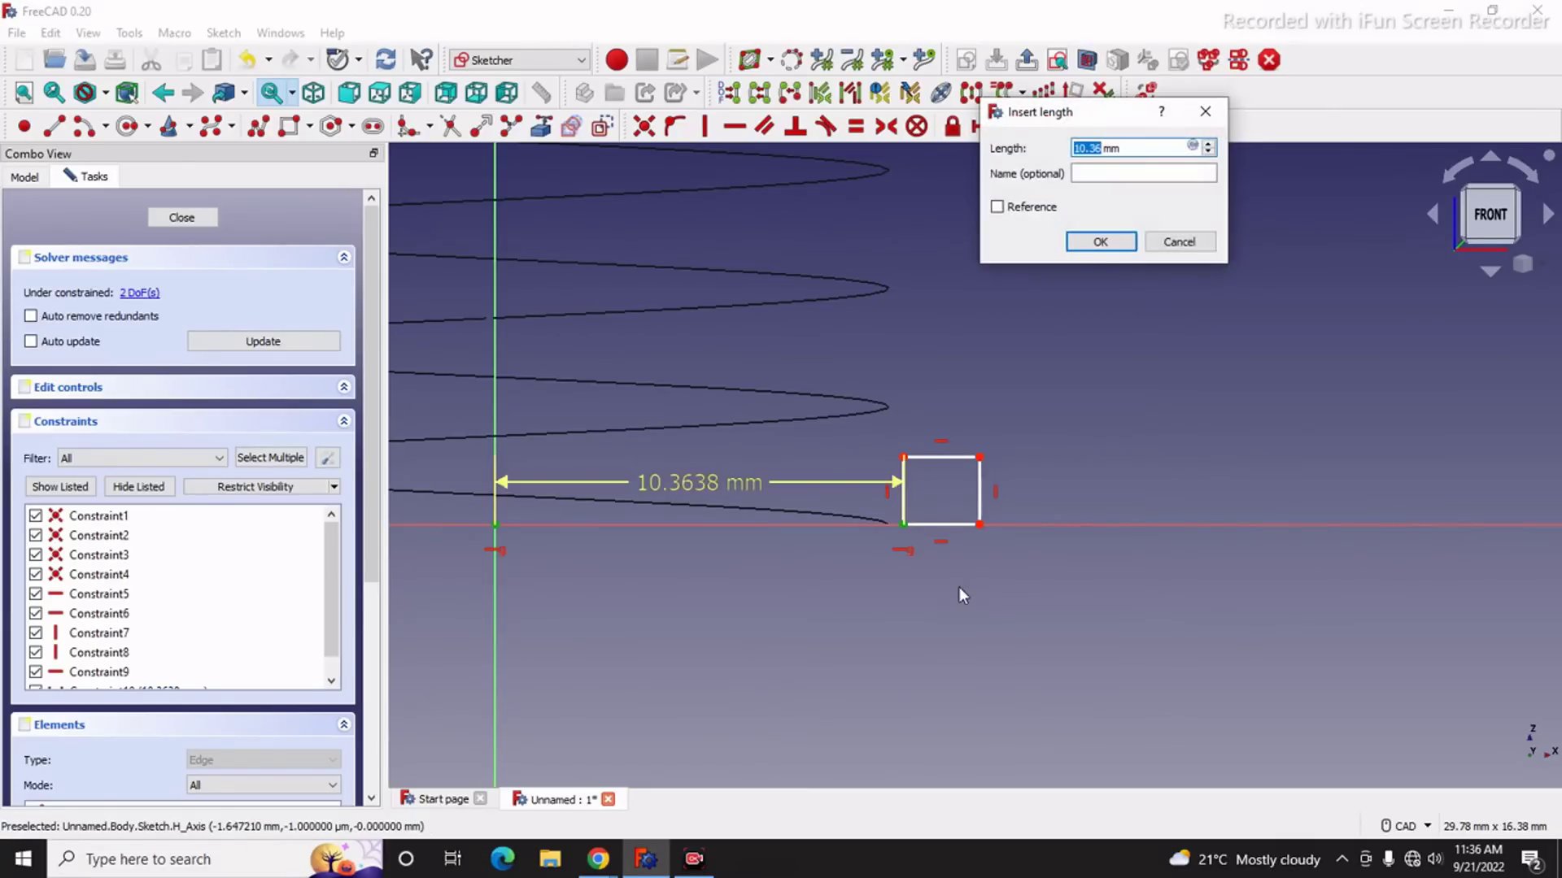
pyautogui.write('9')
pyautogui.press('Return')
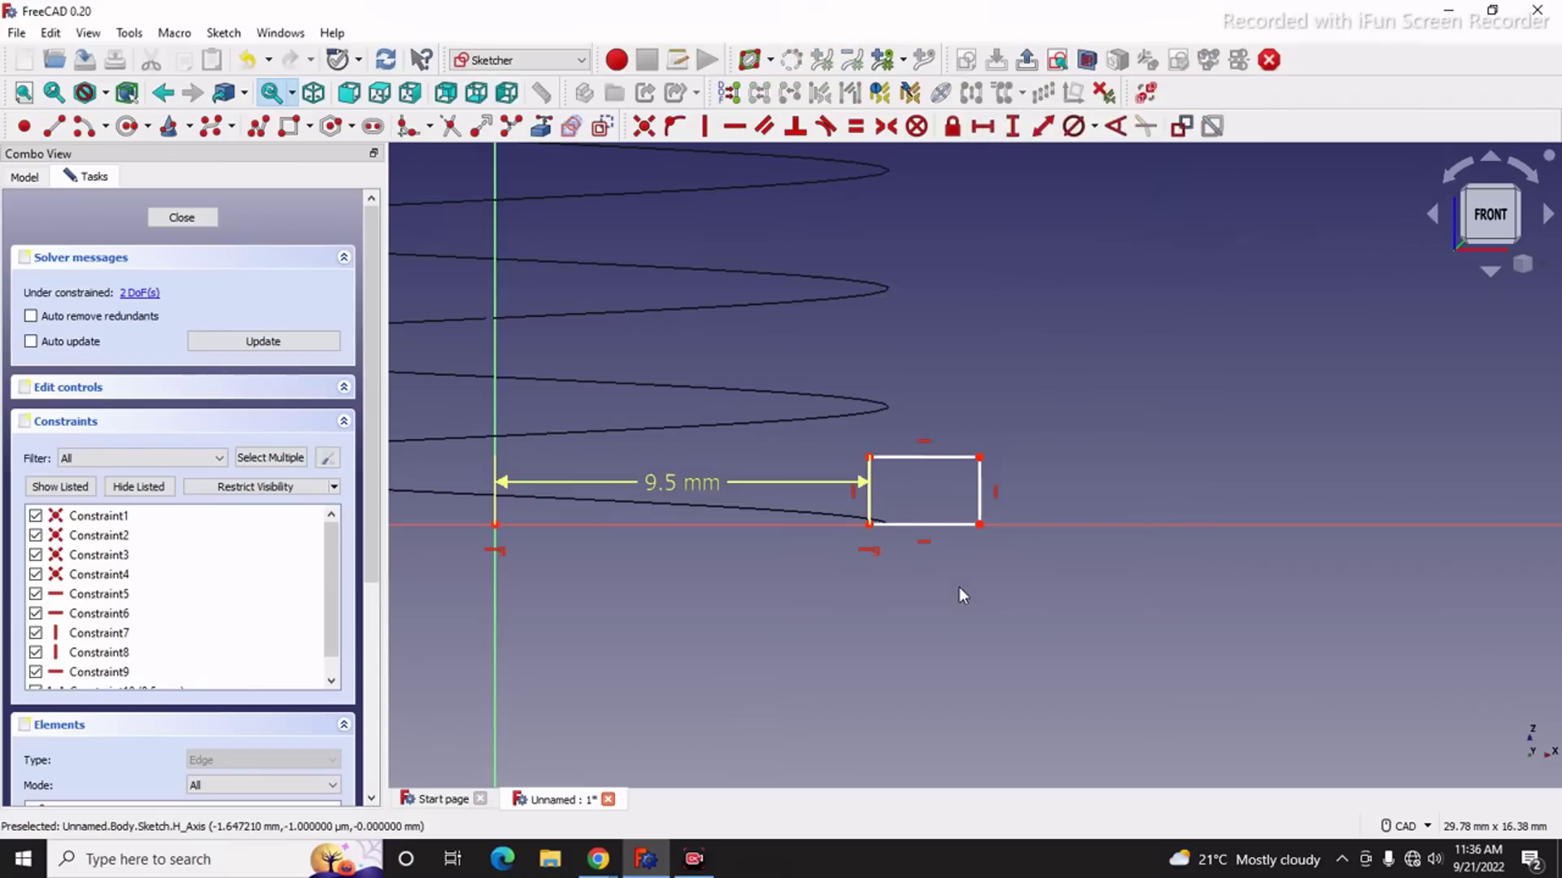
pyautogui.moveTo(701, 483); pyautogui.dragTo(715, 626)
# Step: Give the rectangle's bottom edge a 0.5 mm horizontal width
pyautogui.click(948, 533)
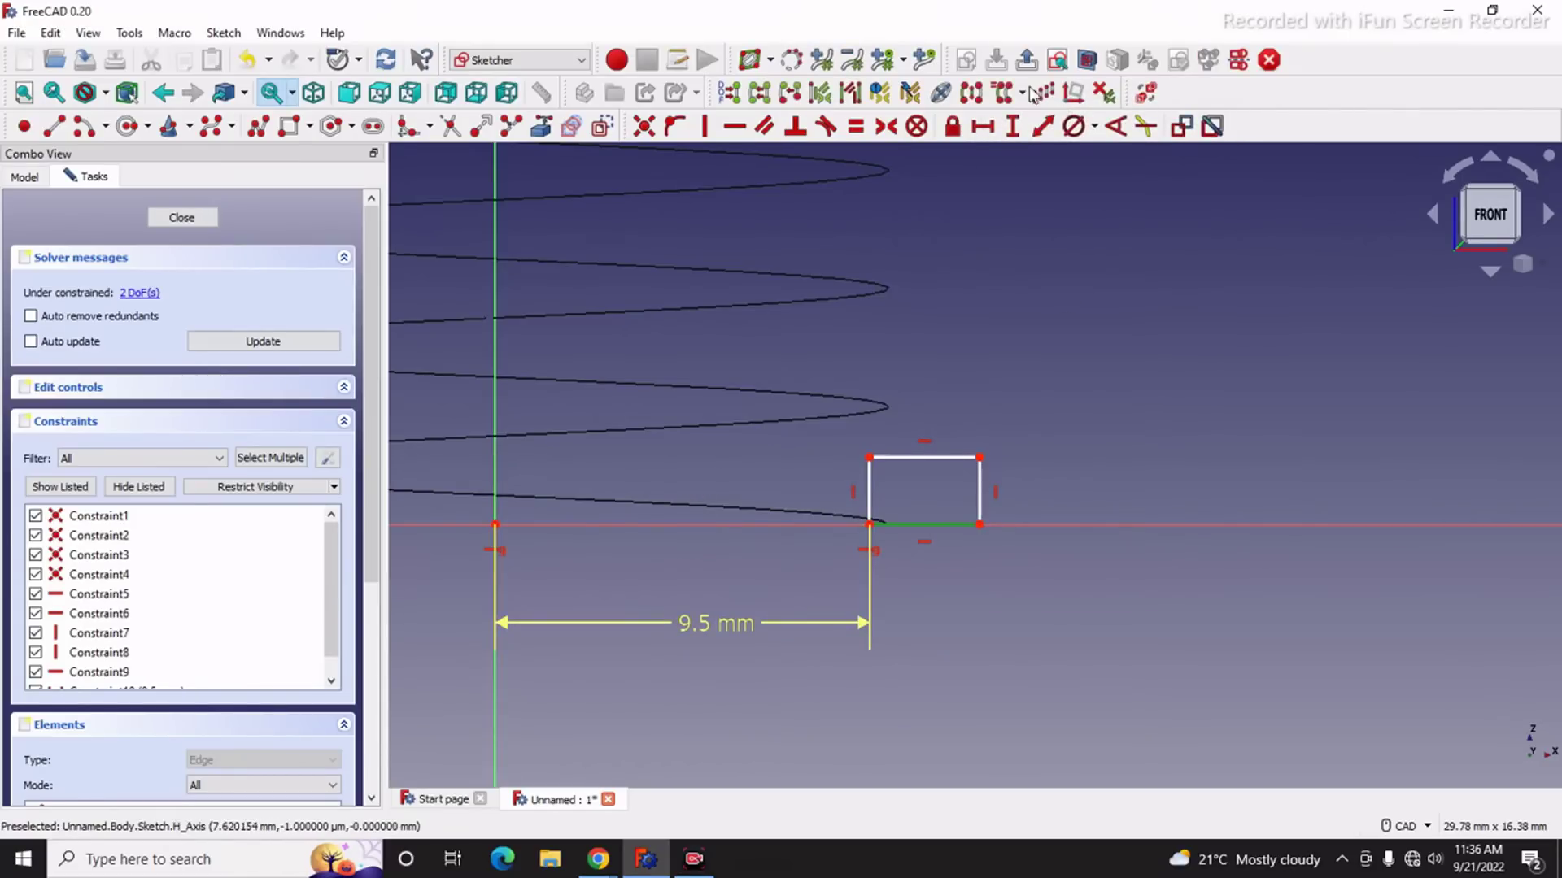
pyautogui.click(983, 127)
pyautogui.write('0.5mm')
pyautogui.press('Return')
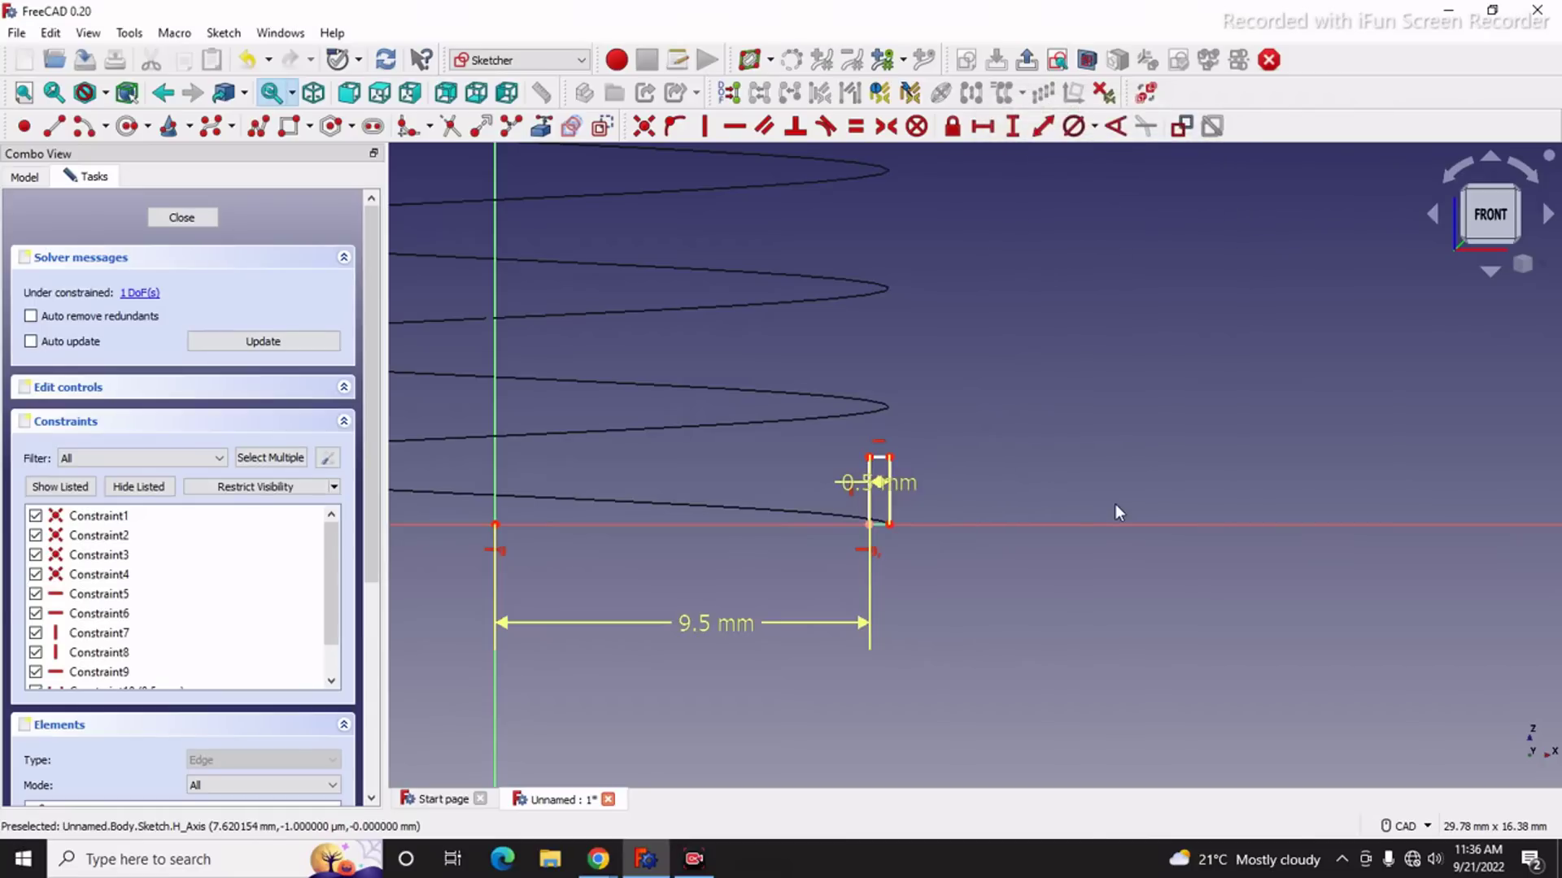
pyautogui.moveTo(864, 487); pyautogui.dragTo(987, 610)
pyautogui.scroll(3, 938, 527)
# Step: Delete the rectangle's right edge and make the left edge 2.9 mm tall
pyautogui.click(854, 493)
pyautogui.press('Delete')
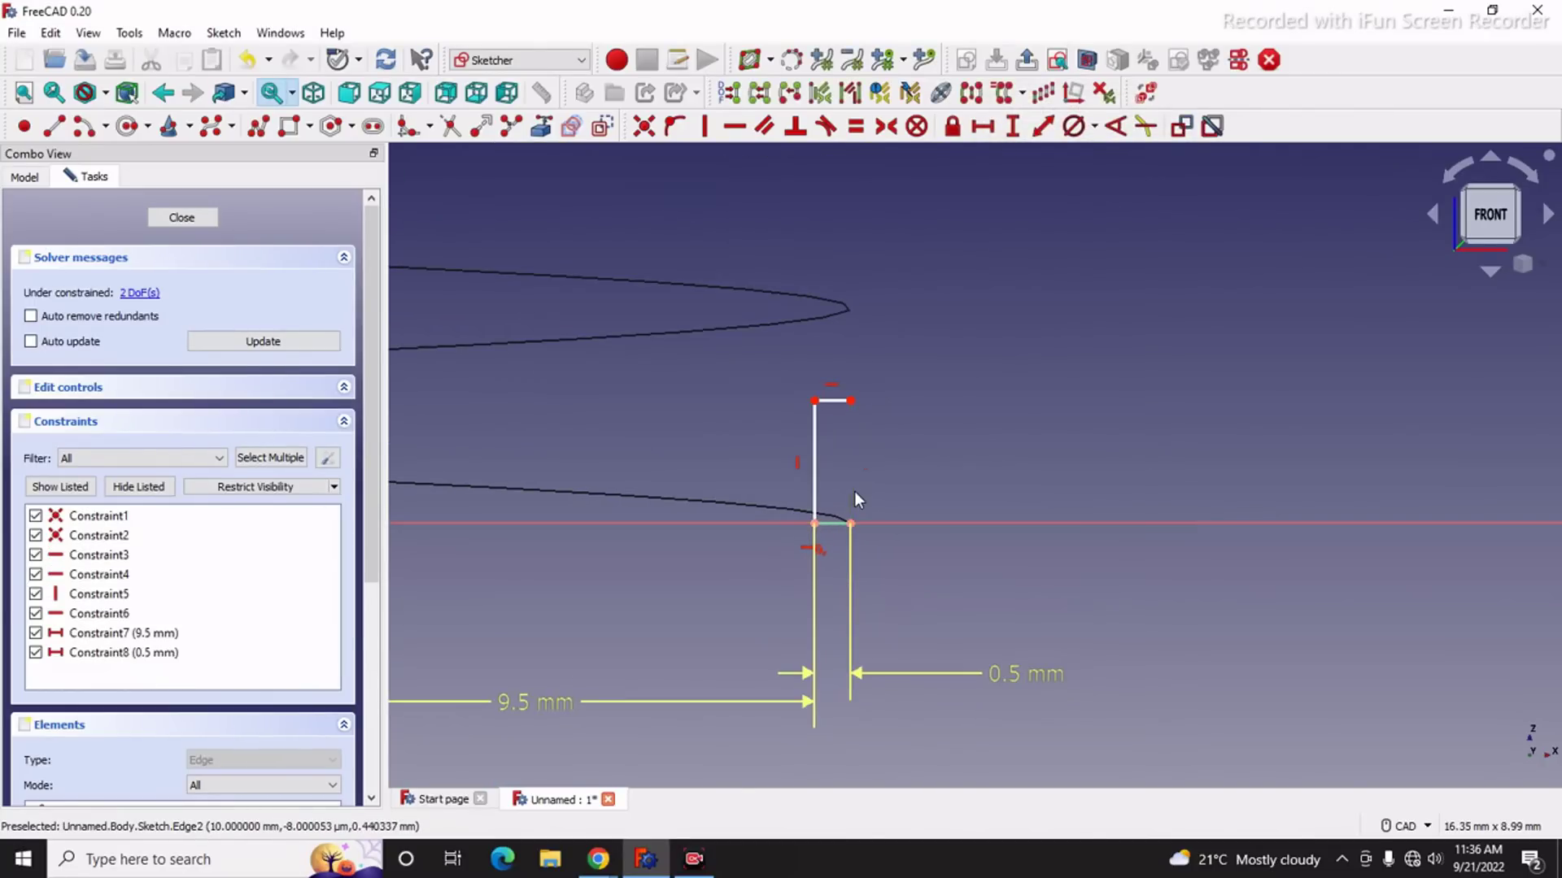
pyautogui.click(814, 471)
pyautogui.click(1011, 128)
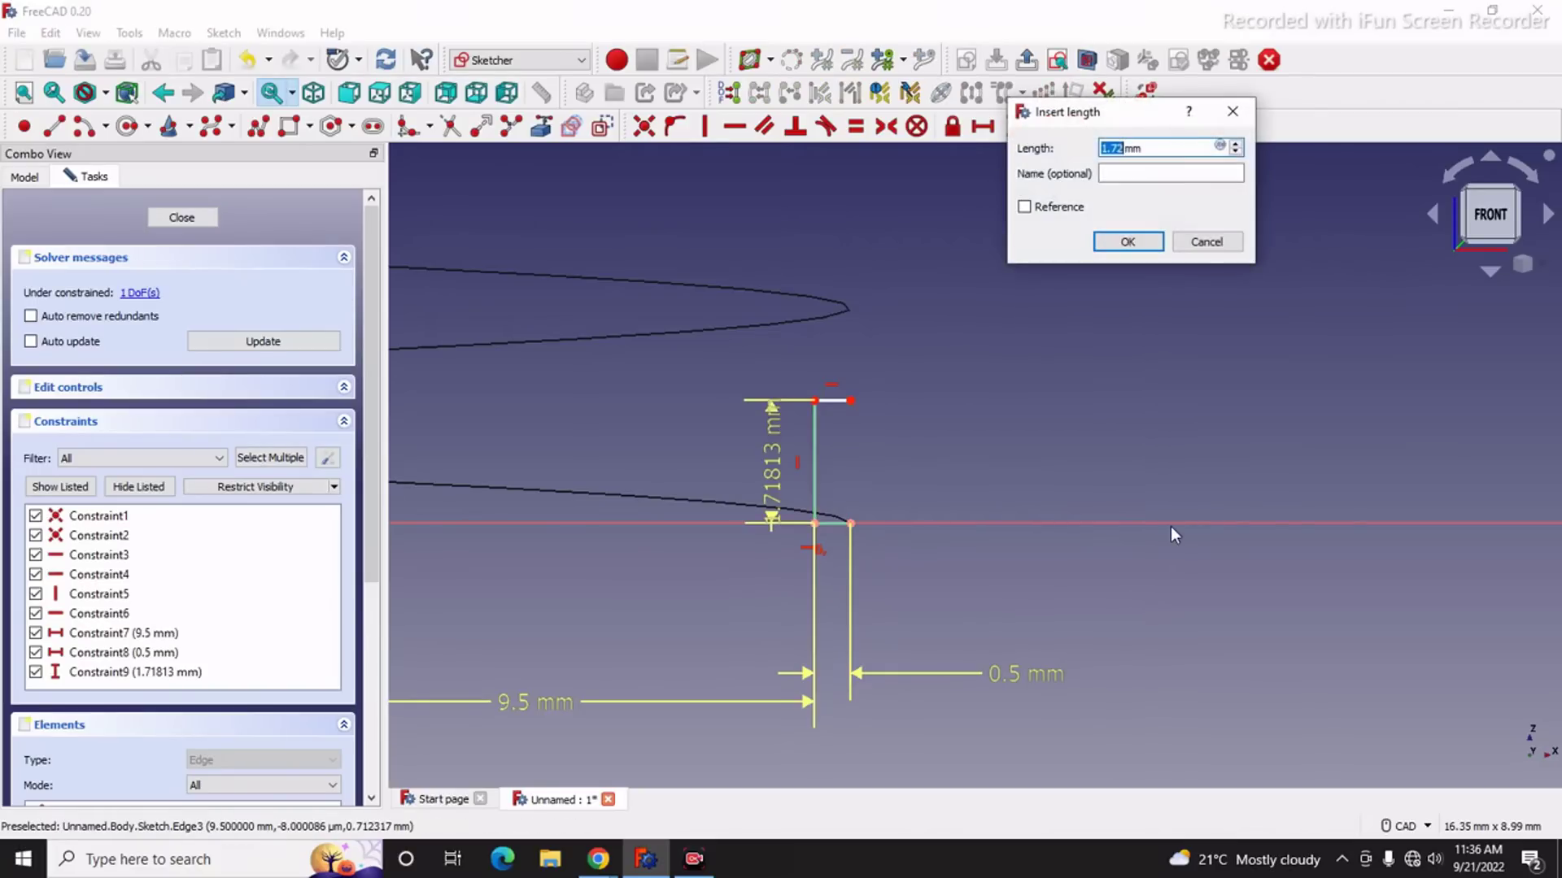
pyautogui.write('2.')
pyautogui.press('Return')
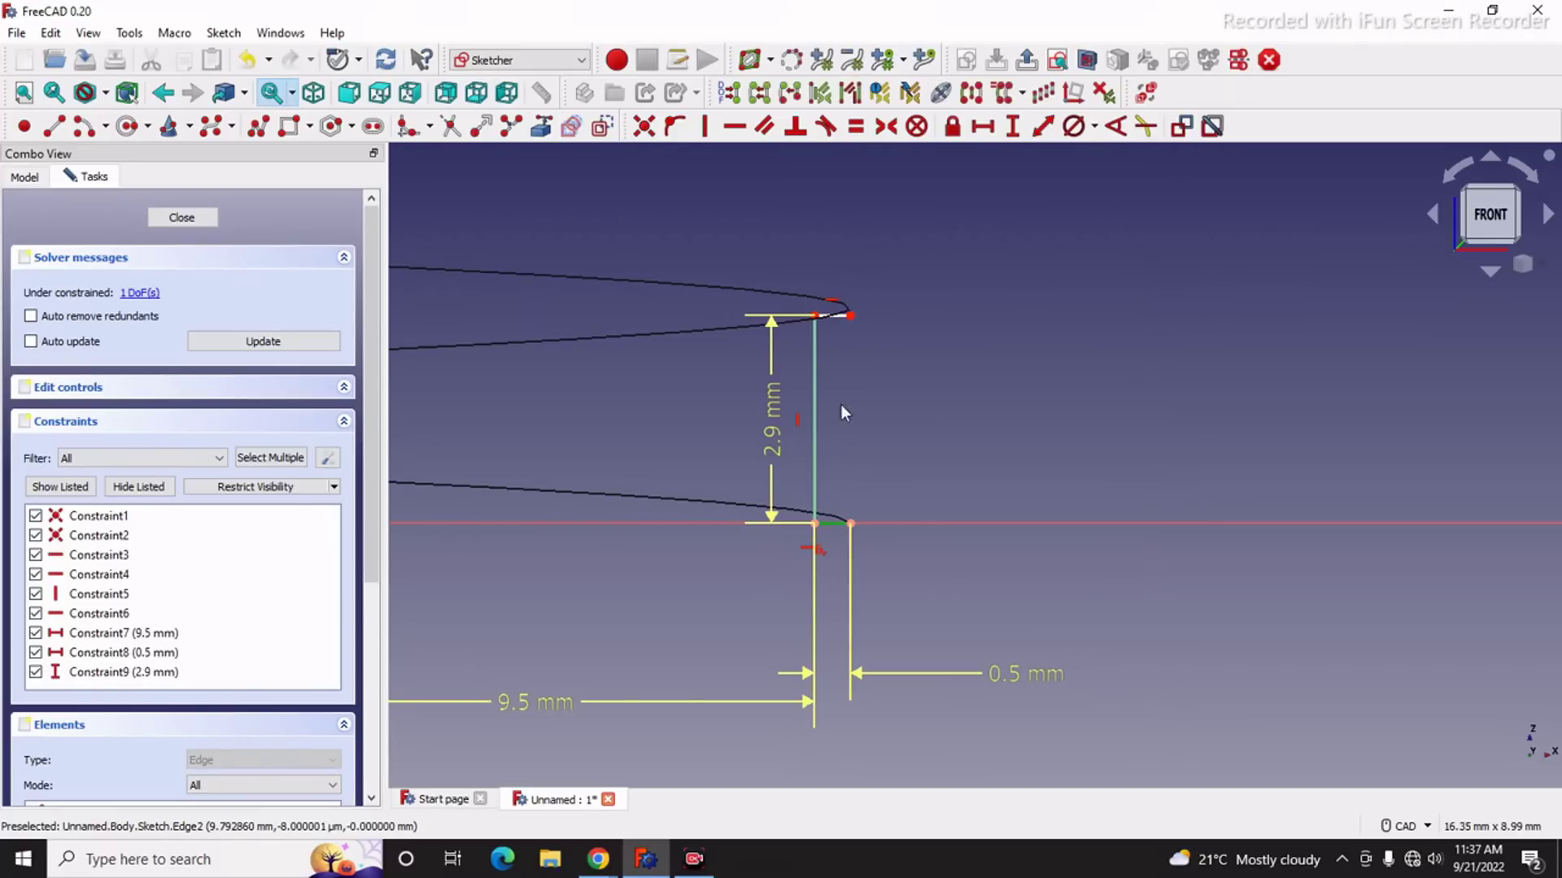
# Step: Make the profile's top and bottom edges equal length
pyautogui.scroll(4, 852, 317)
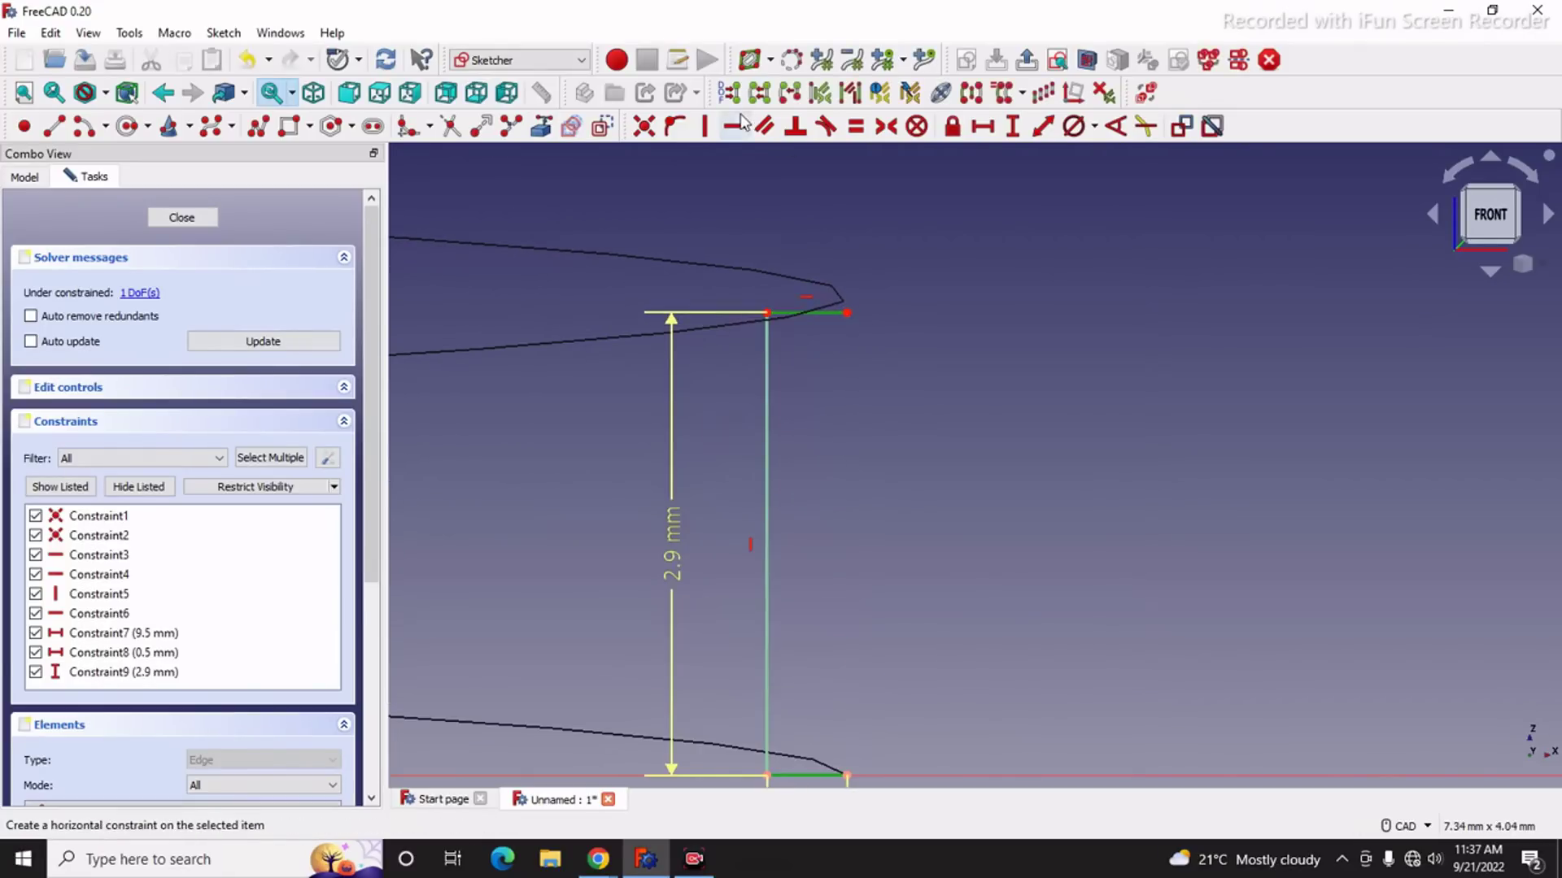
pyautogui.click(856, 127)
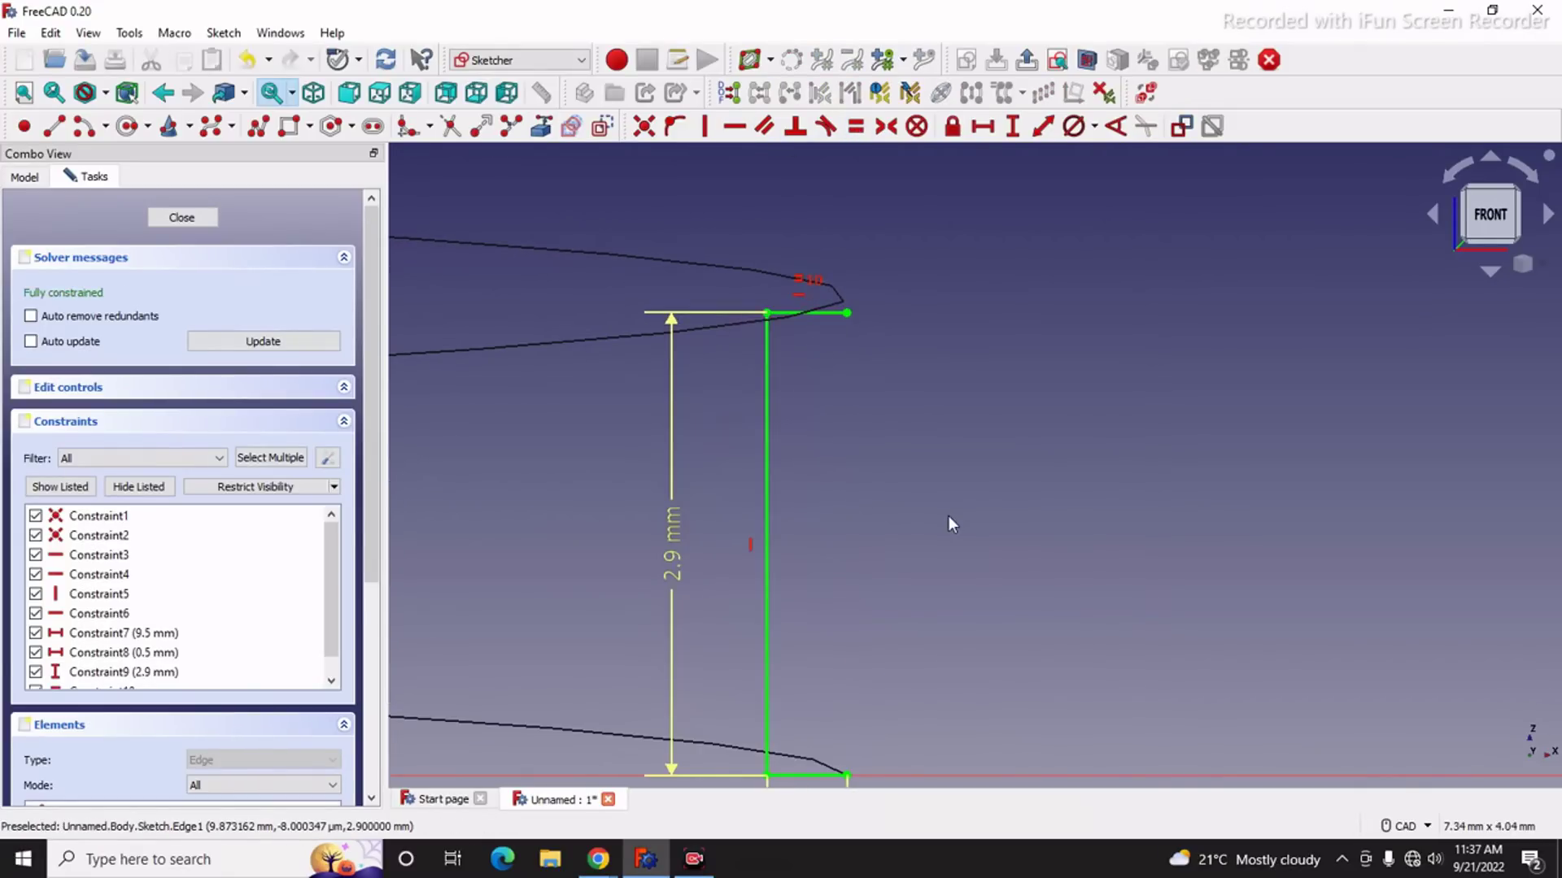
pyautogui.scroll(-4, 948, 516)
pyautogui.scroll(2, 950, 521)
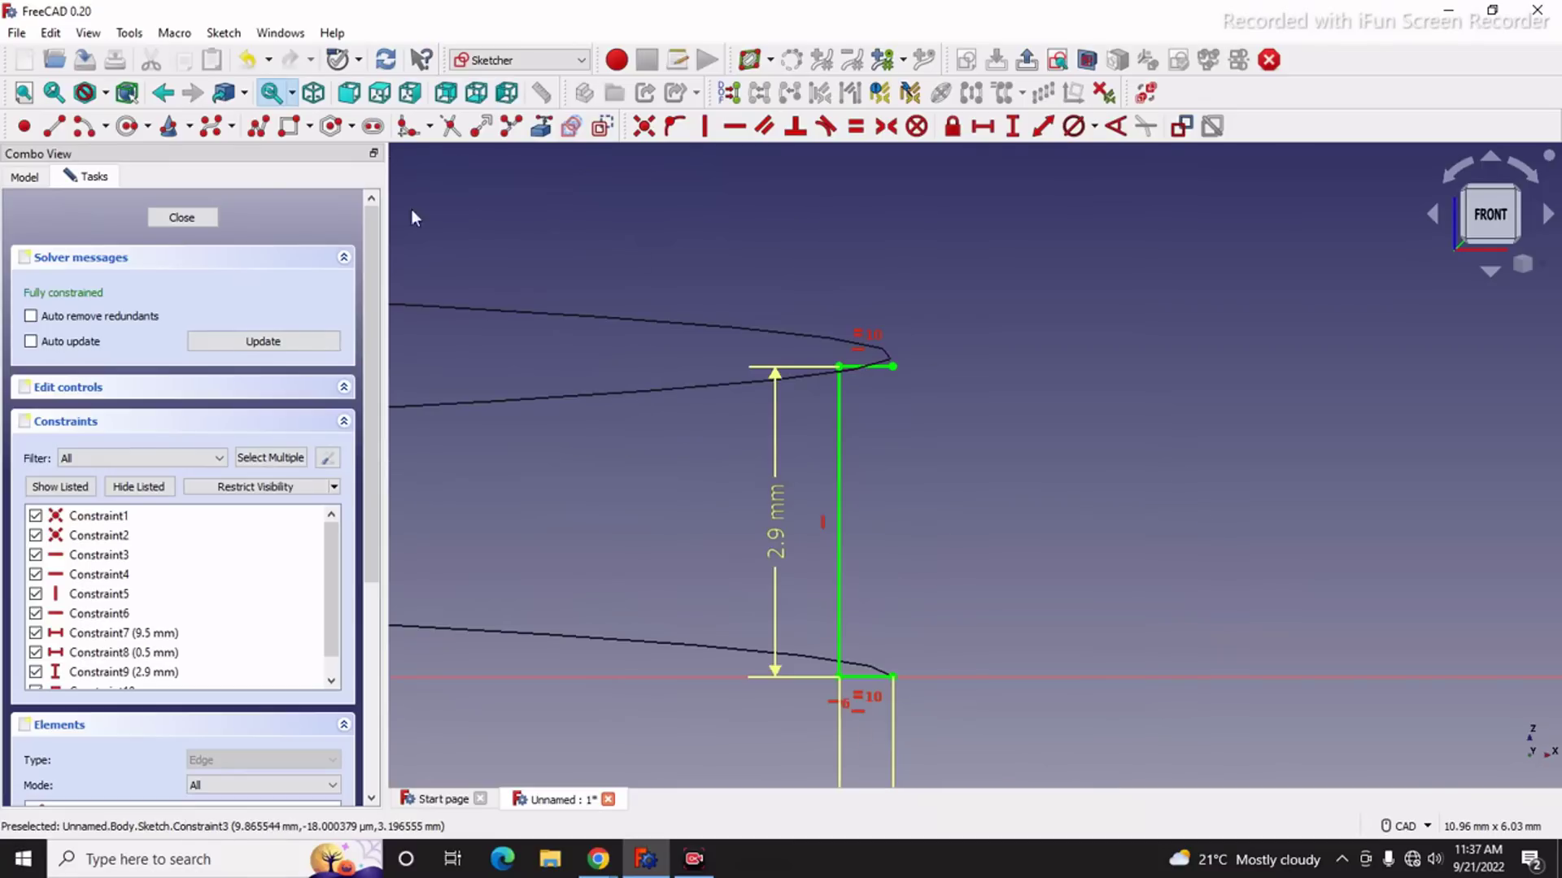
pyautogui.click(55, 127)
# Step: Draw two slanted lines from the top and bottom edge ends meeting at a common tip
pyautogui.click(898, 369)
pyautogui.click(1180, 510)
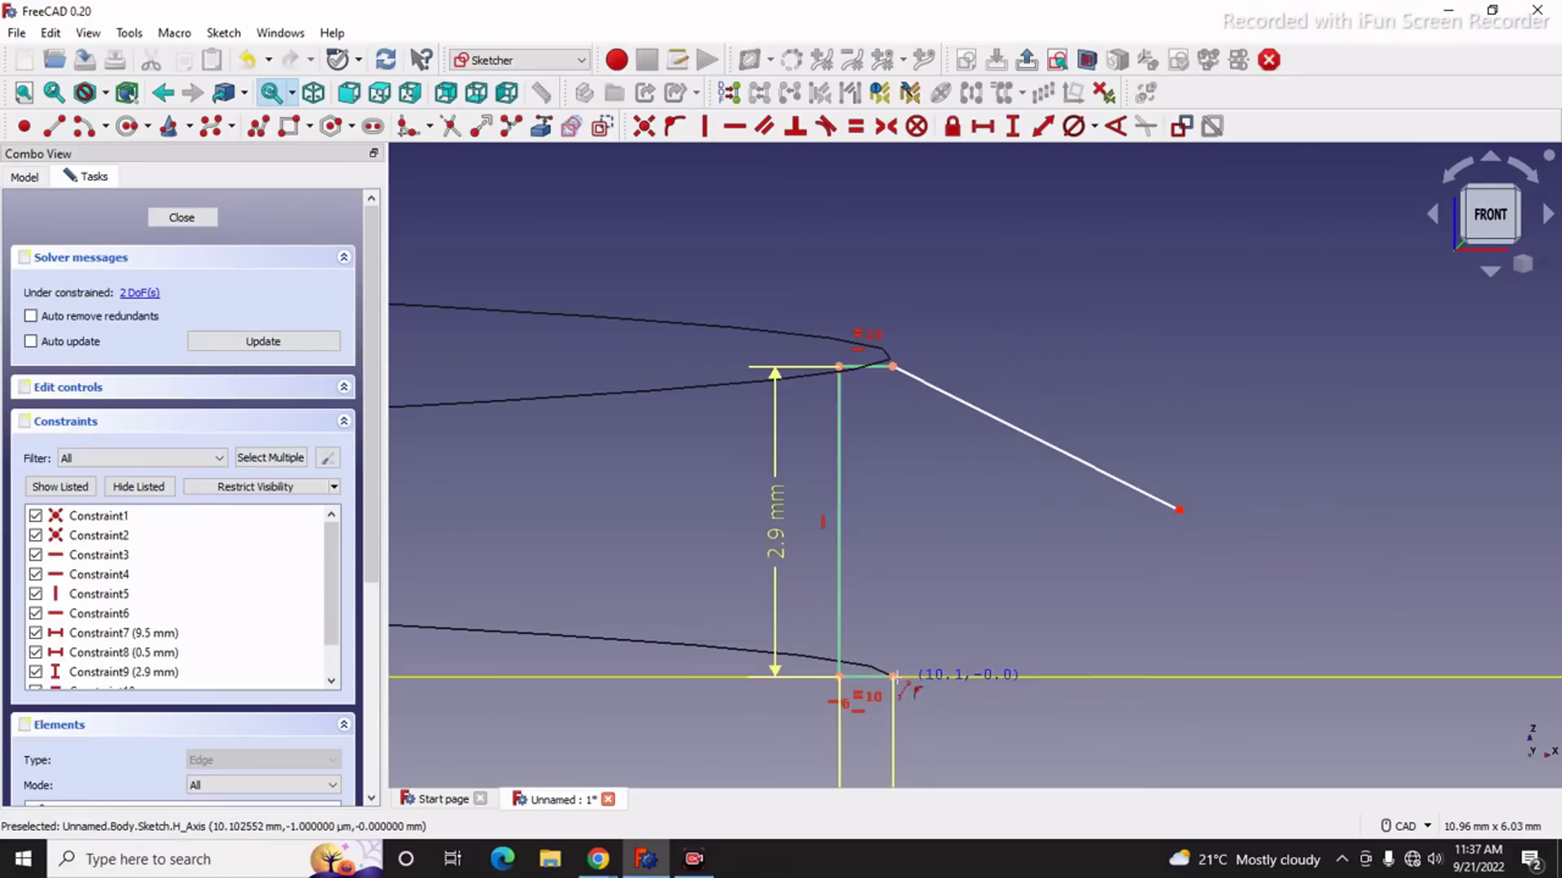
pyautogui.click(893, 676)
pyautogui.click(1179, 510)
pyautogui.rightClick(808, 360)
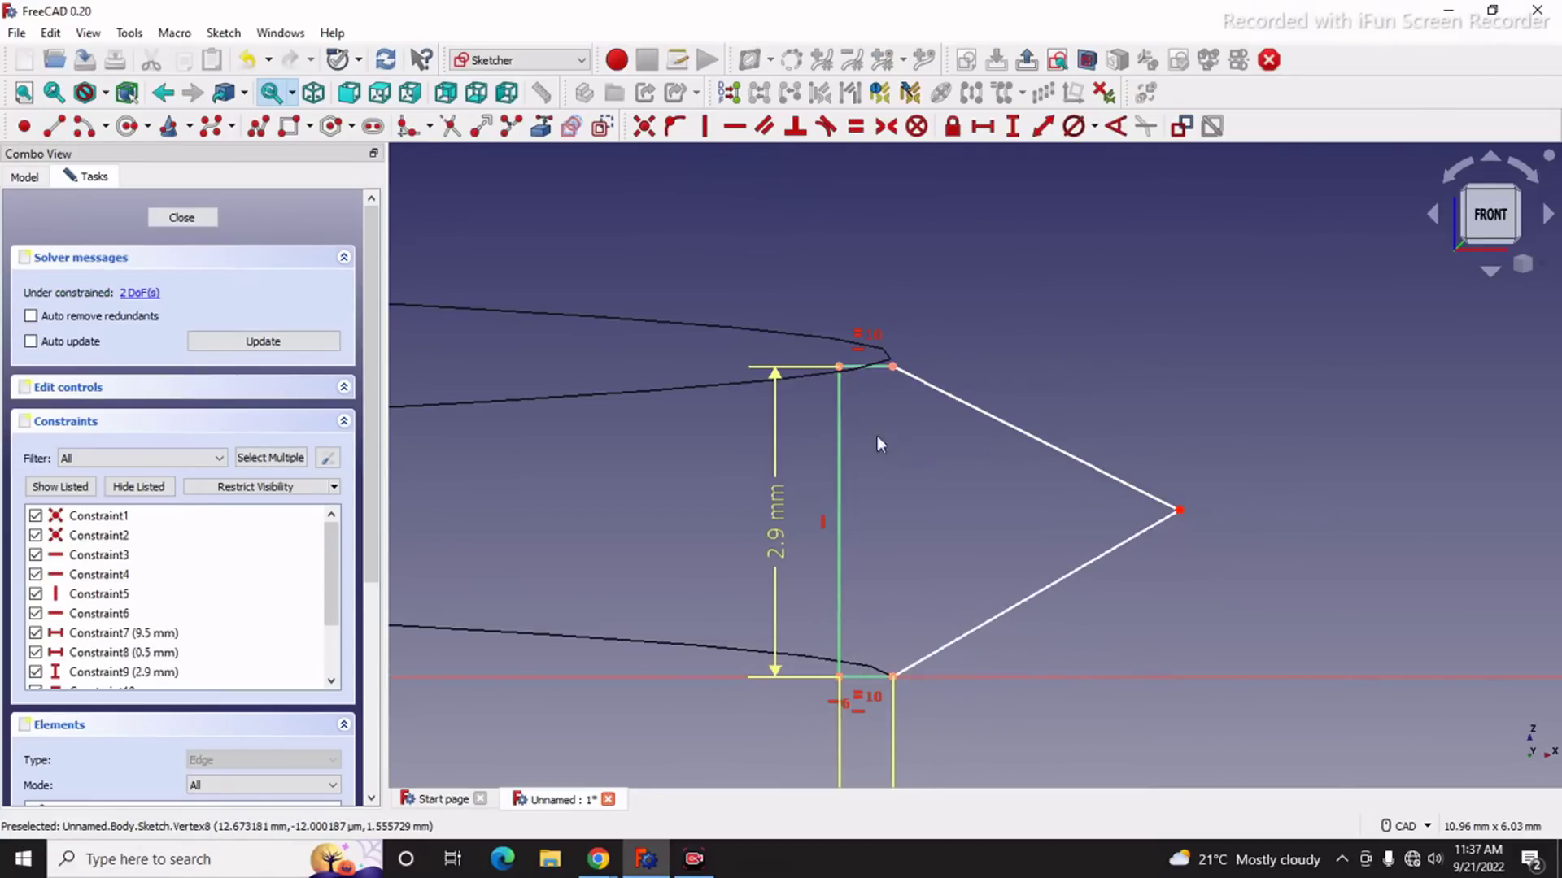
# Step: Constrain both slanted lines to 150° angles, fully constraining the sketch
pyautogui.click(911, 377)
pyautogui.click(1115, 130)
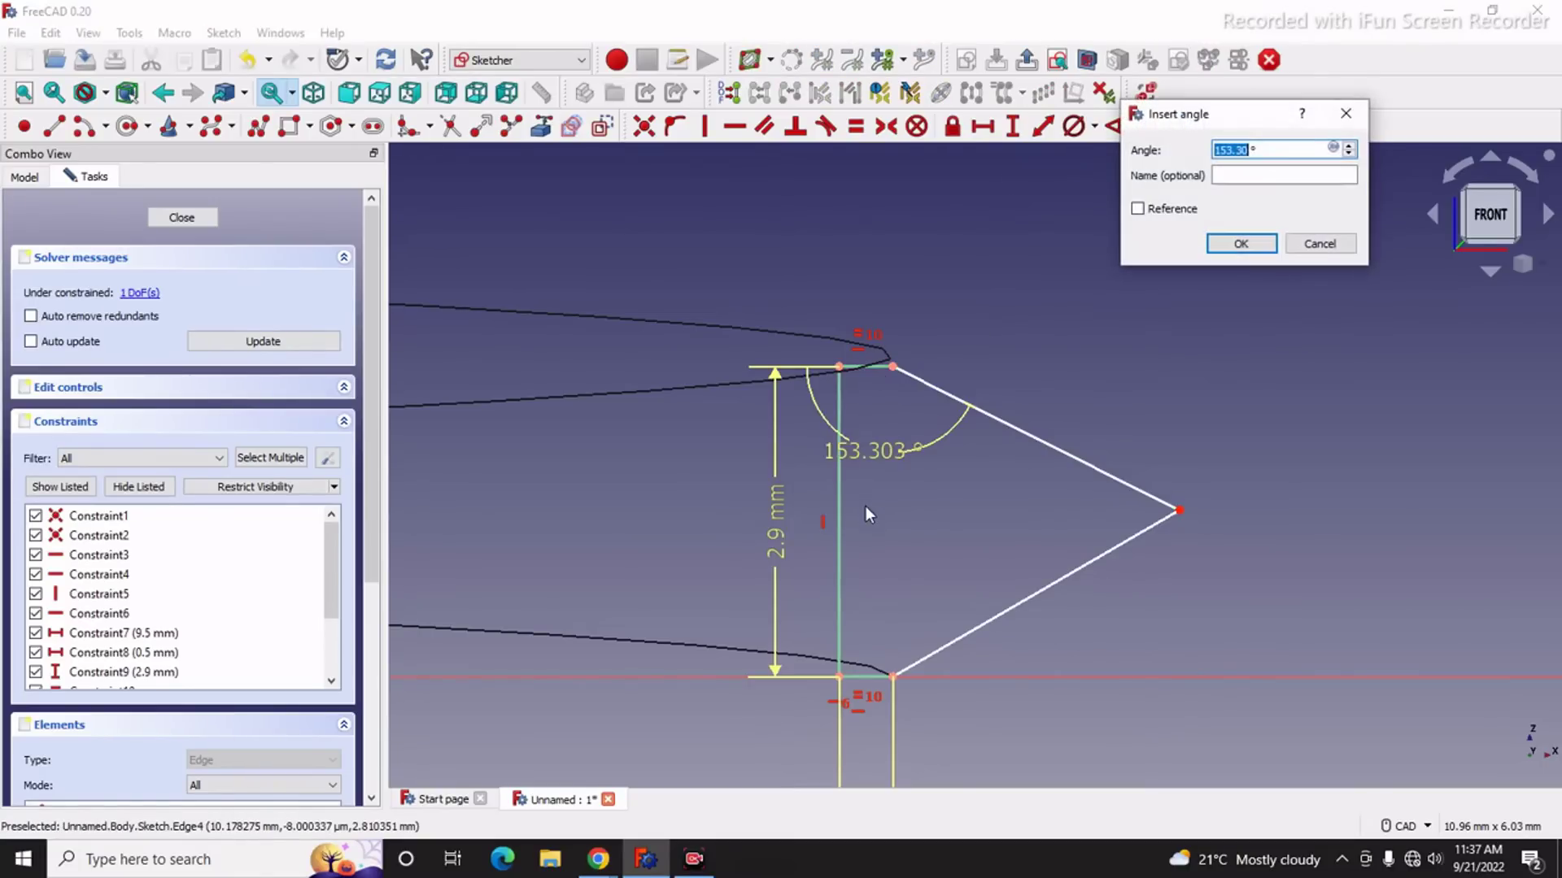
pyautogui.write('150')
pyautogui.press('Return')
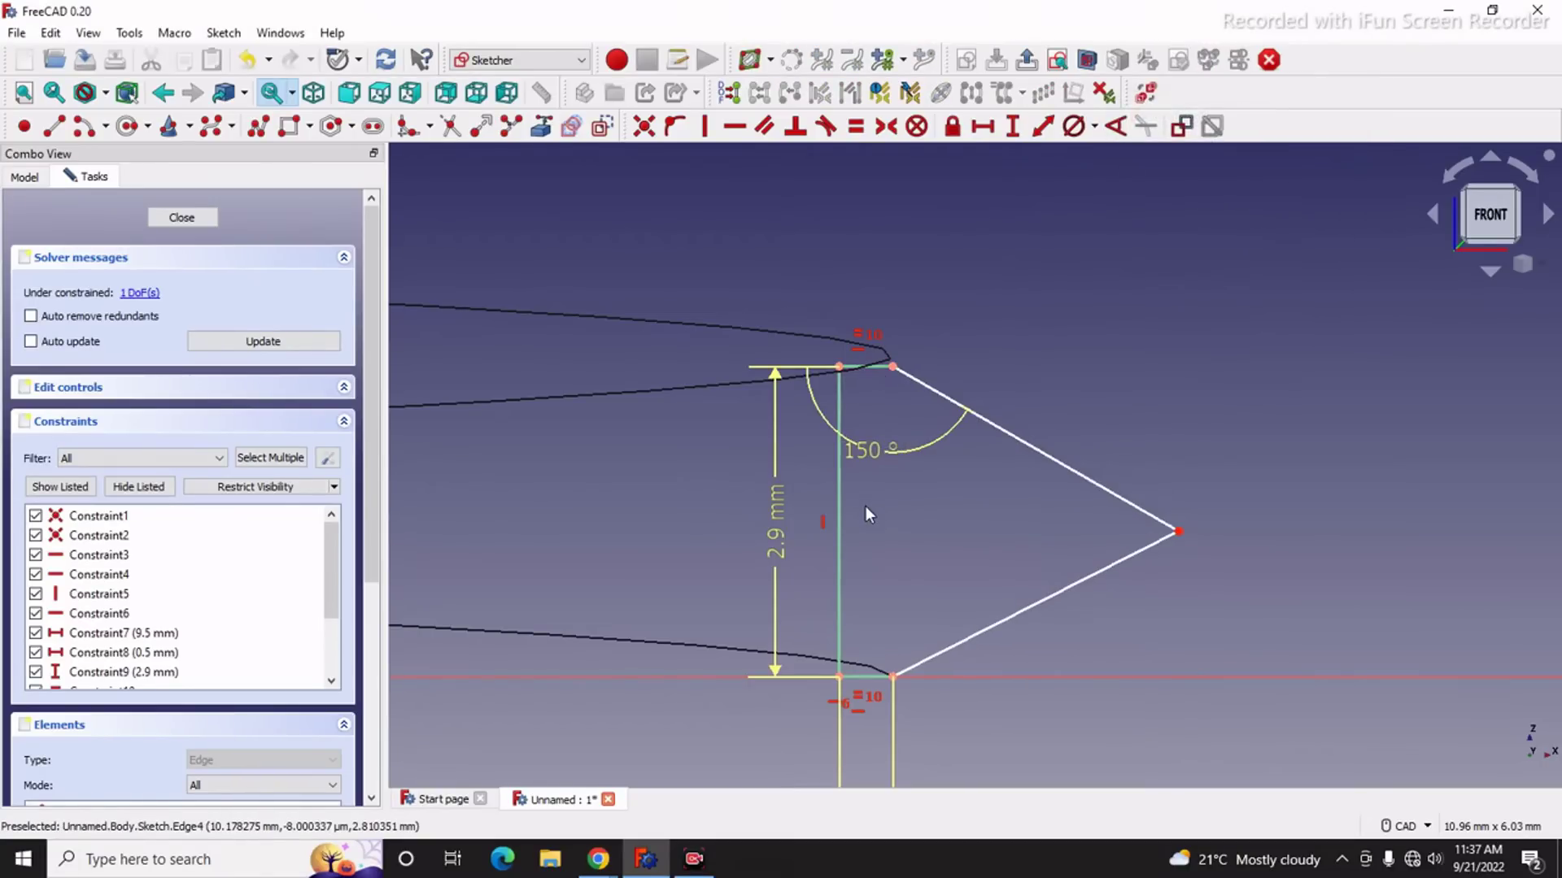
pyautogui.click(1115, 126)
pyautogui.click(868, 676)
pyautogui.click(968, 638)
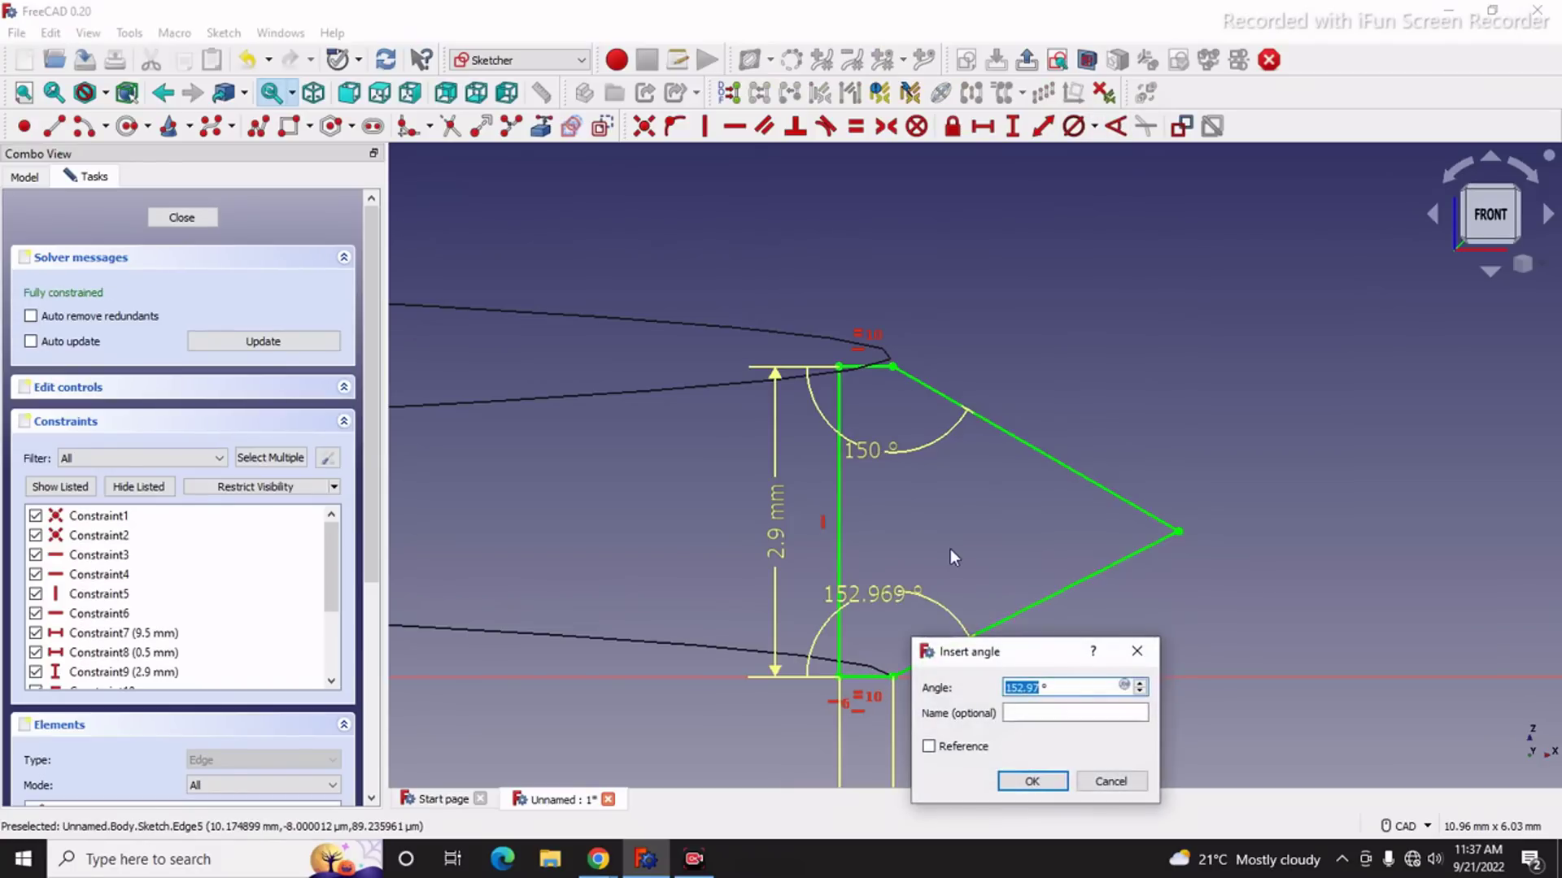
pyautogui.write('150')
pyautogui.click(1057, 784)
pyautogui.scroll(-2, 1253, 439)
pyautogui.scroll(-3, 1241, 421)
pyautogui.scroll(3, 1220, 467)
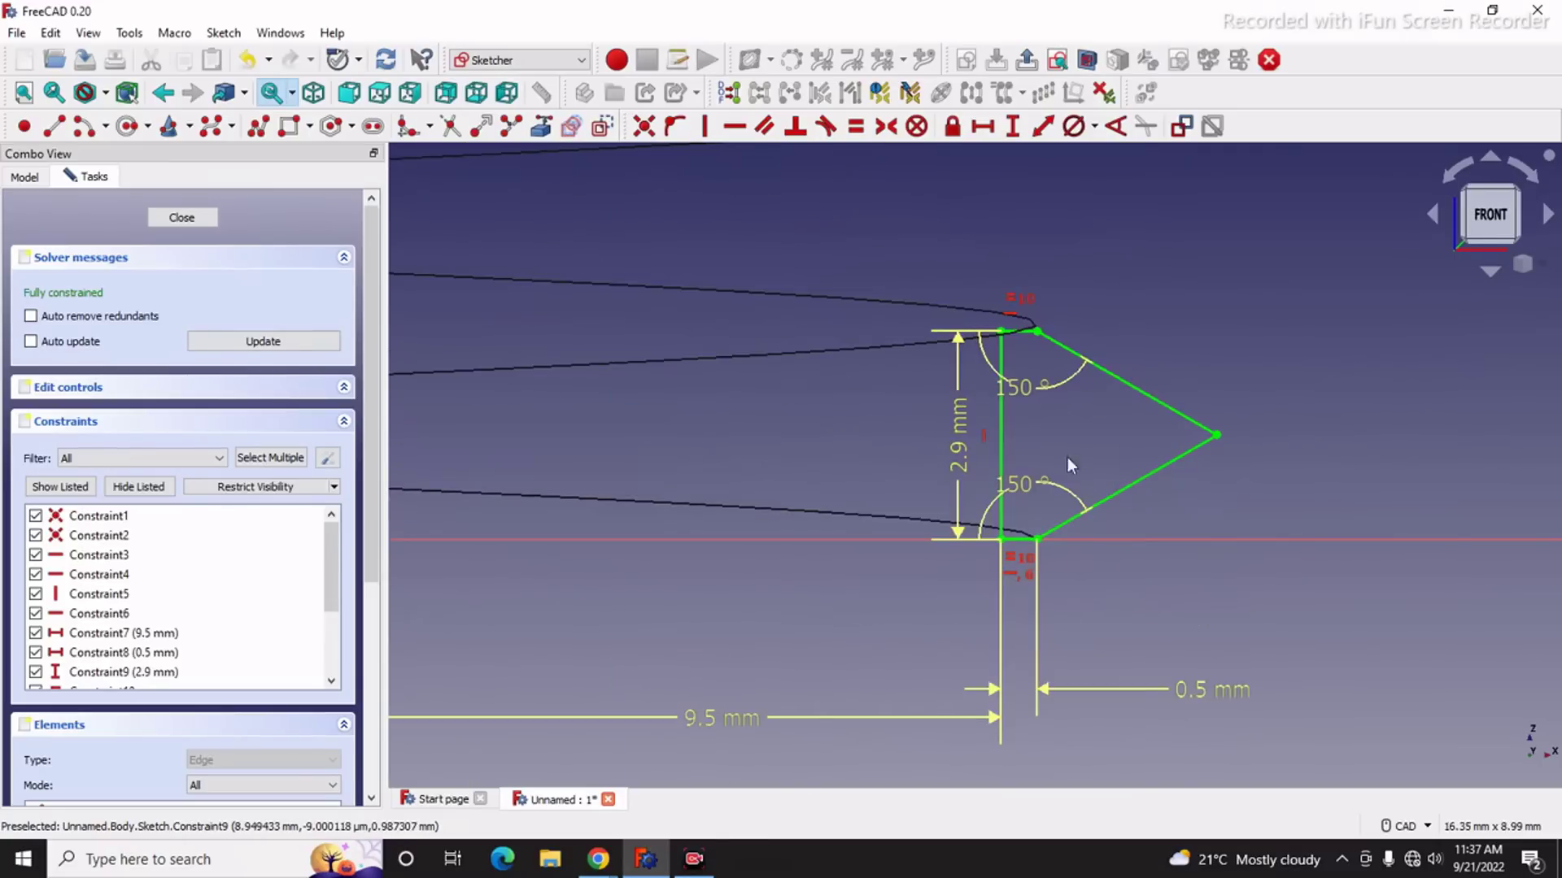
# Step: Close the triangular sketch and start an Additive Pipe with the Sketch as profile
pyautogui.click(193, 221)
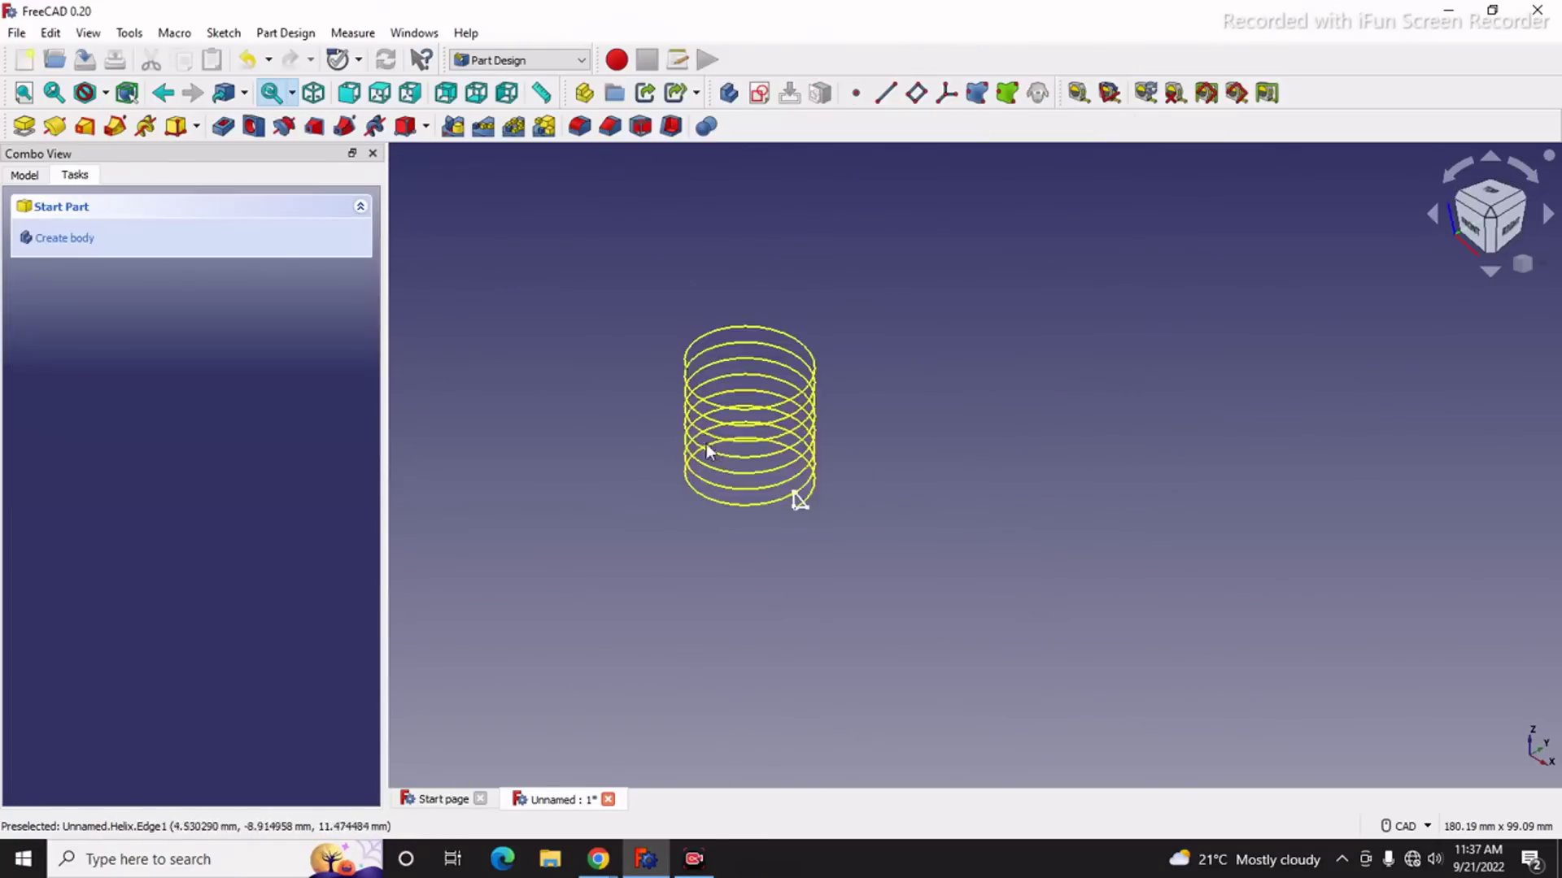
pyautogui.click(24, 175)
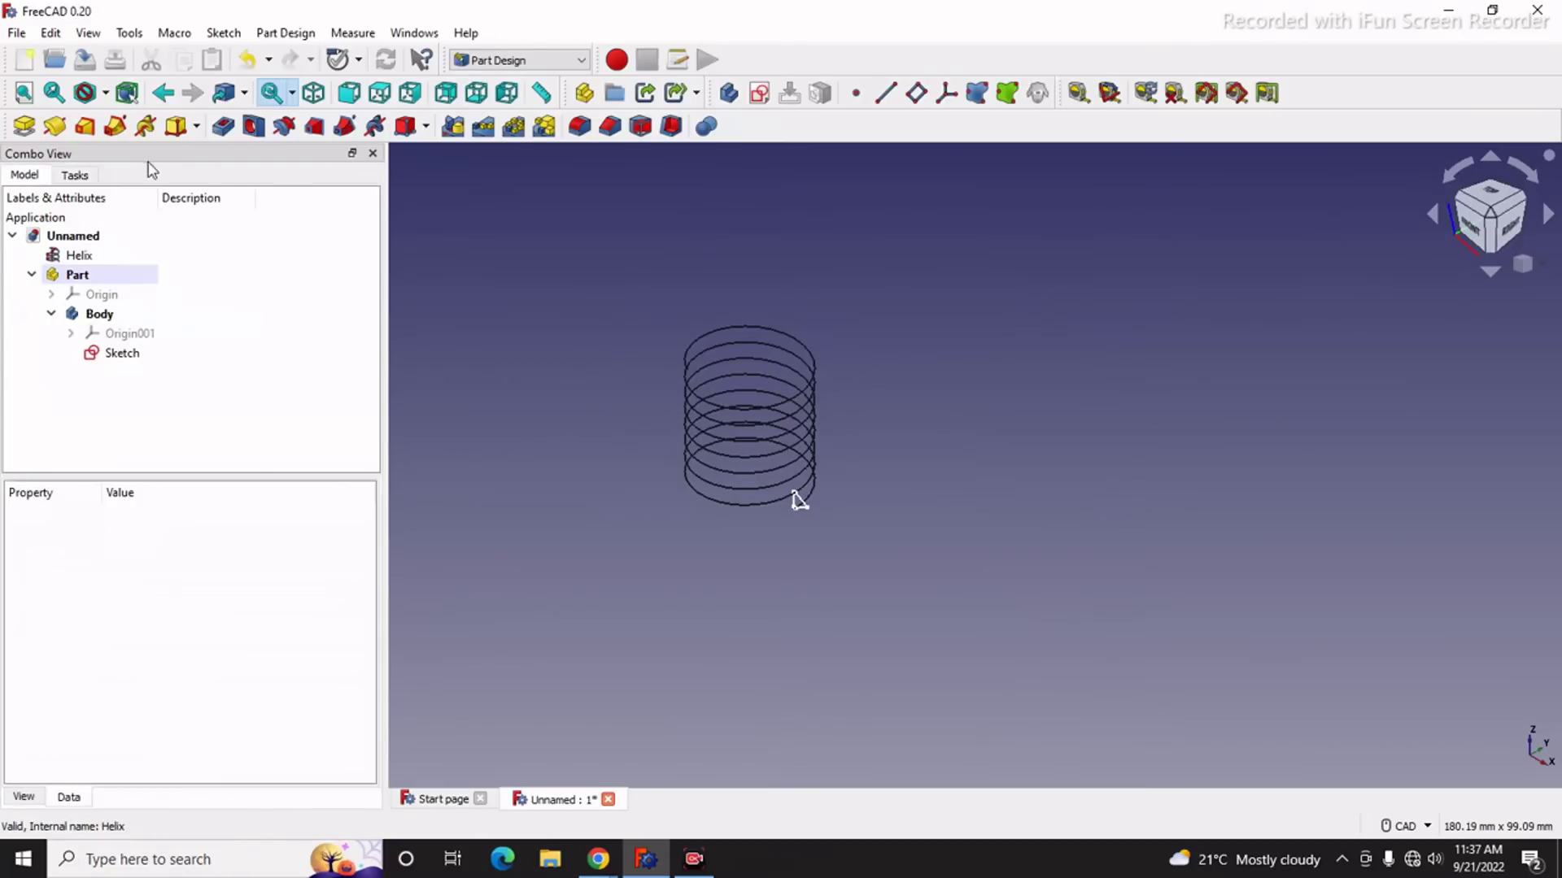
pyautogui.click(114, 127)
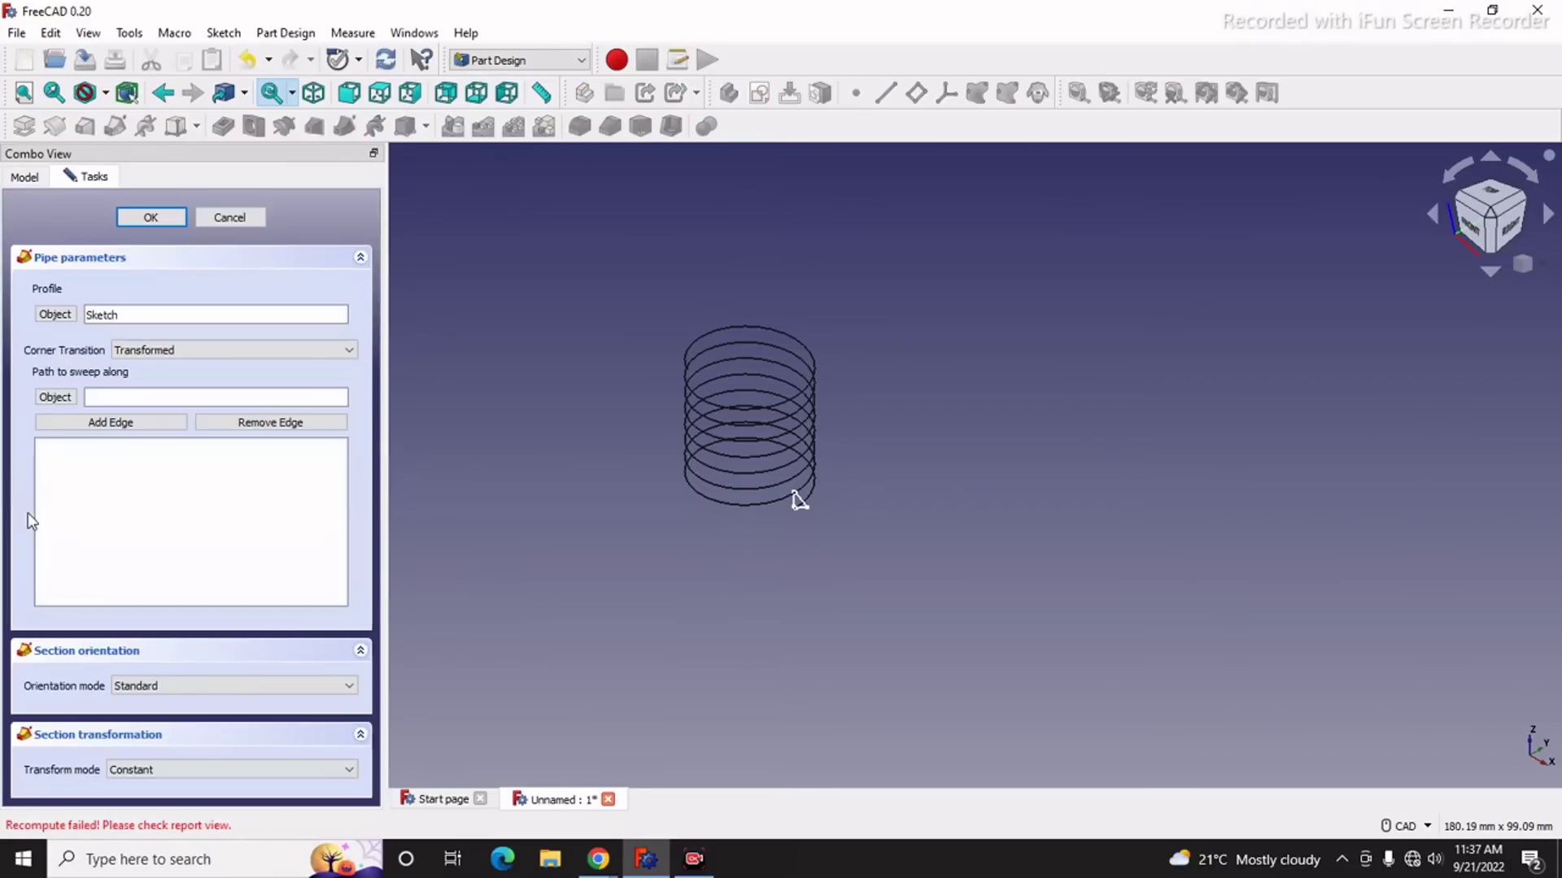
pyautogui.click(55, 314)
pyautogui.scroll(5, 789, 499)
pyautogui.scroll(1, 788, 494)
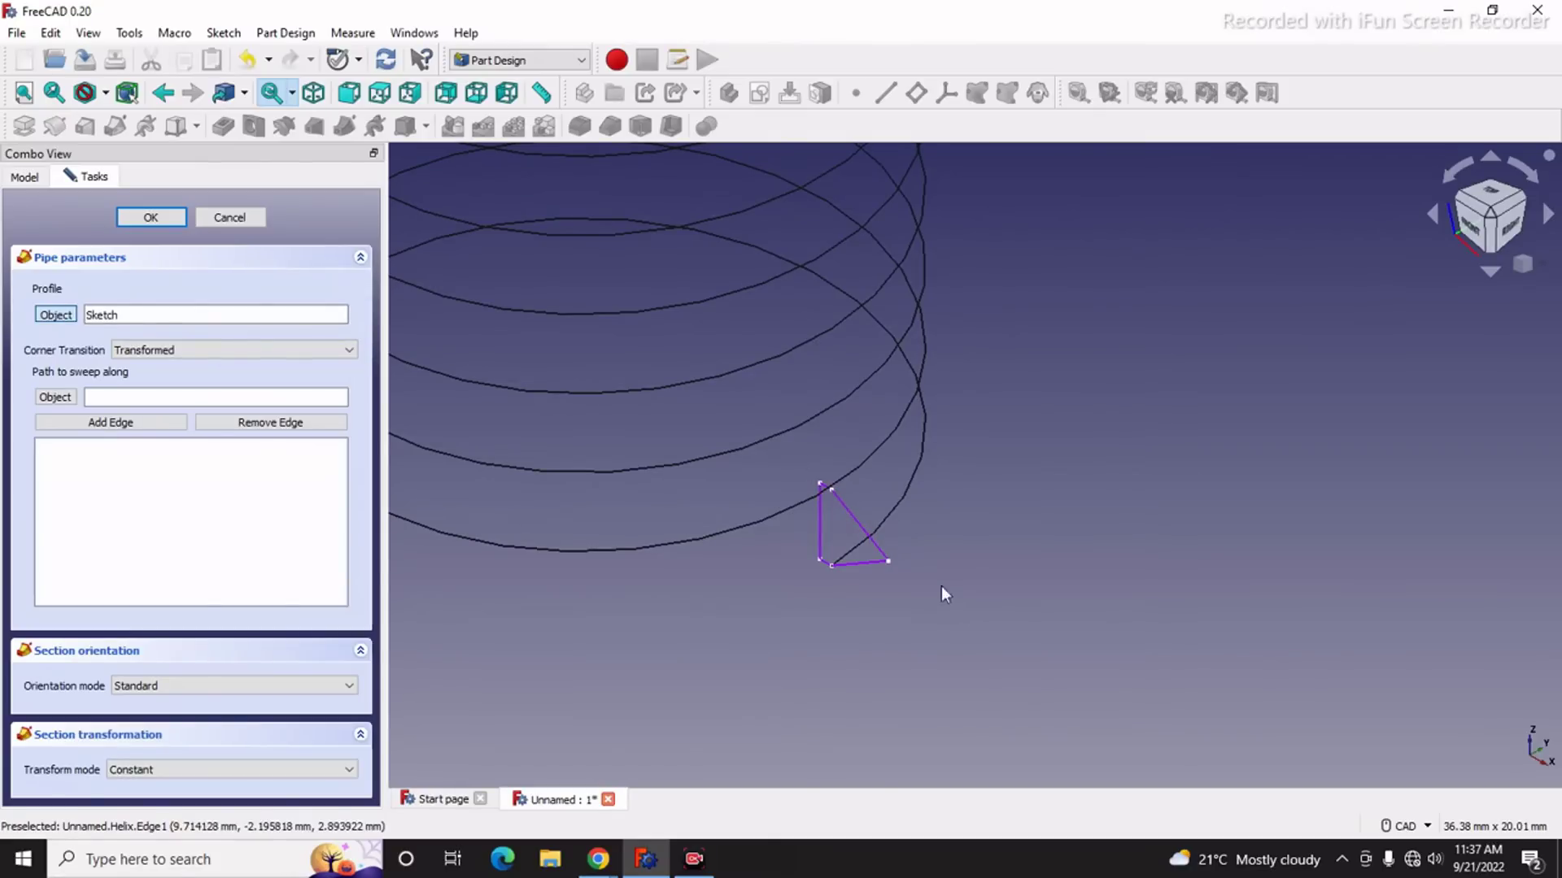
# Step: Set the Helix as the sweep path and check the thread preview from the front
pyautogui.click(45, 394)
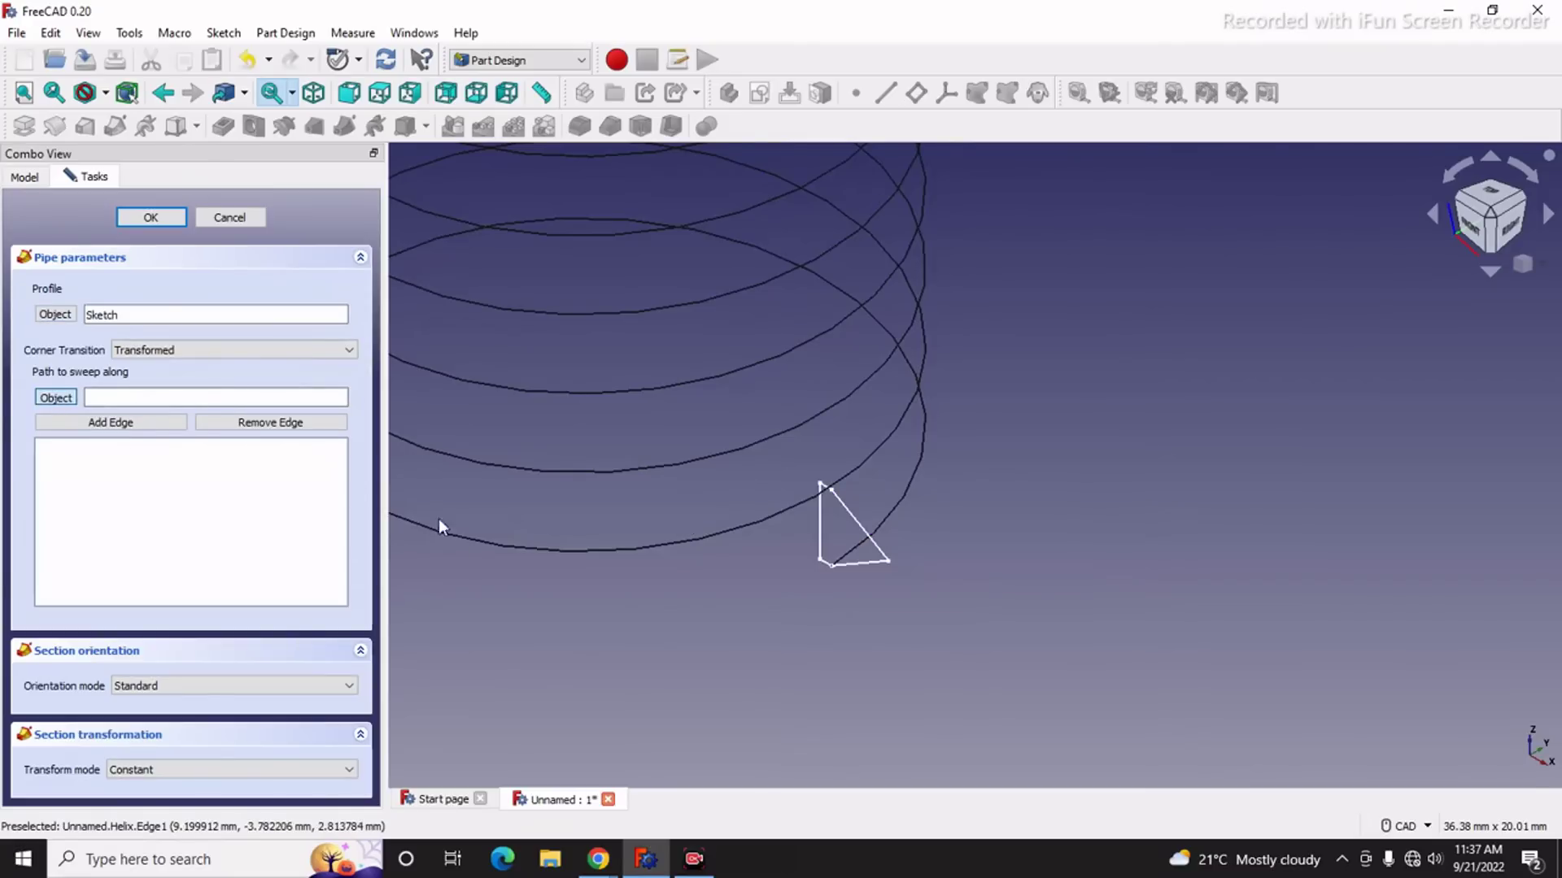
pyautogui.click(496, 545)
pyautogui.click(1469, 226)
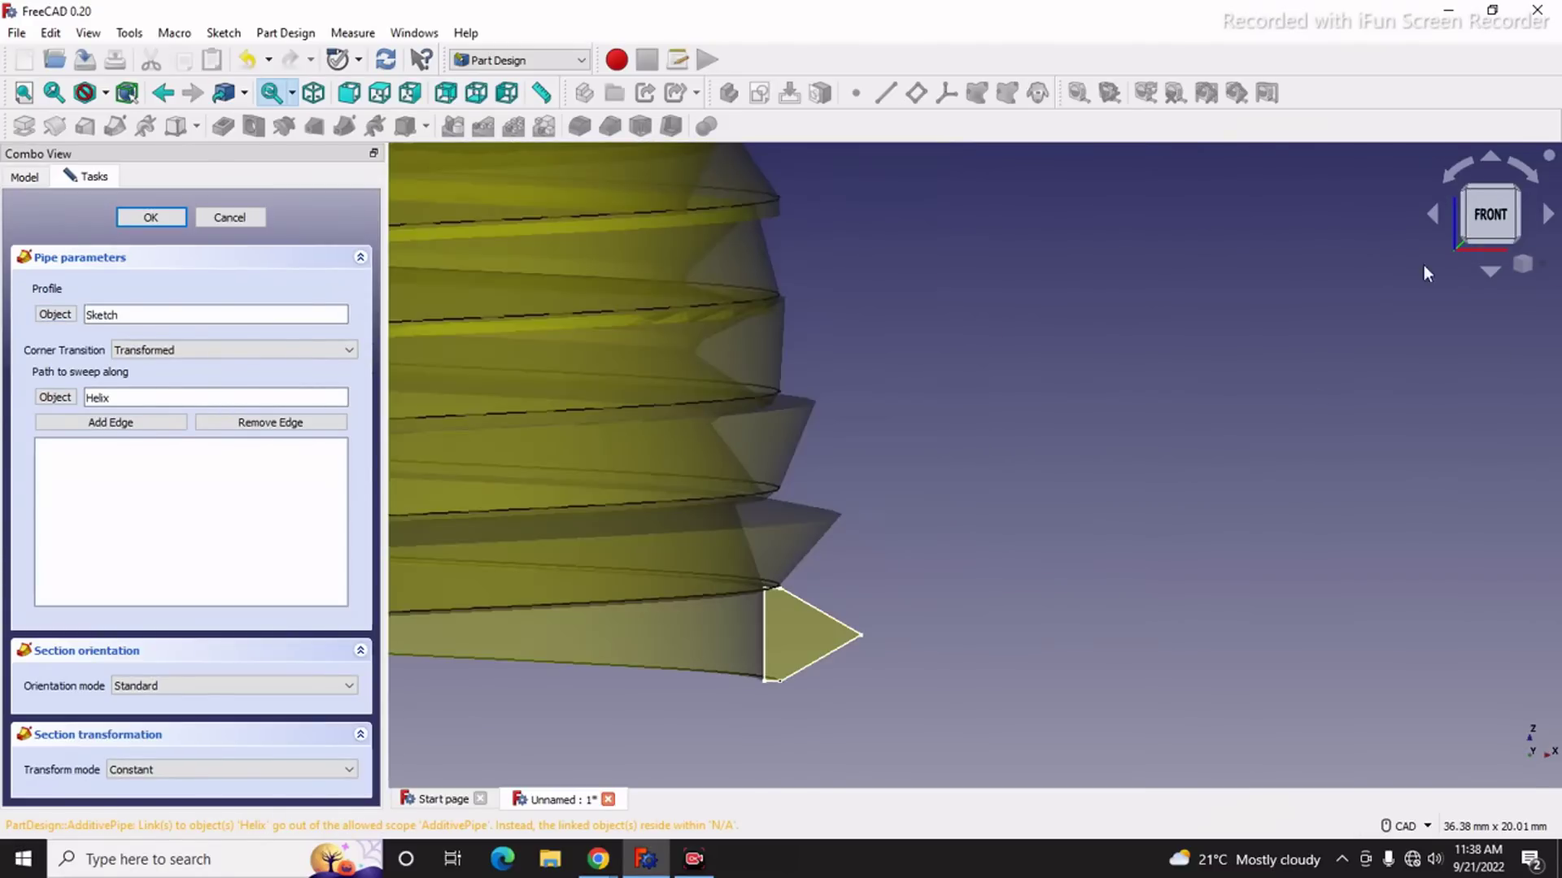
pyautogui.scroll(3, 1065, 384)
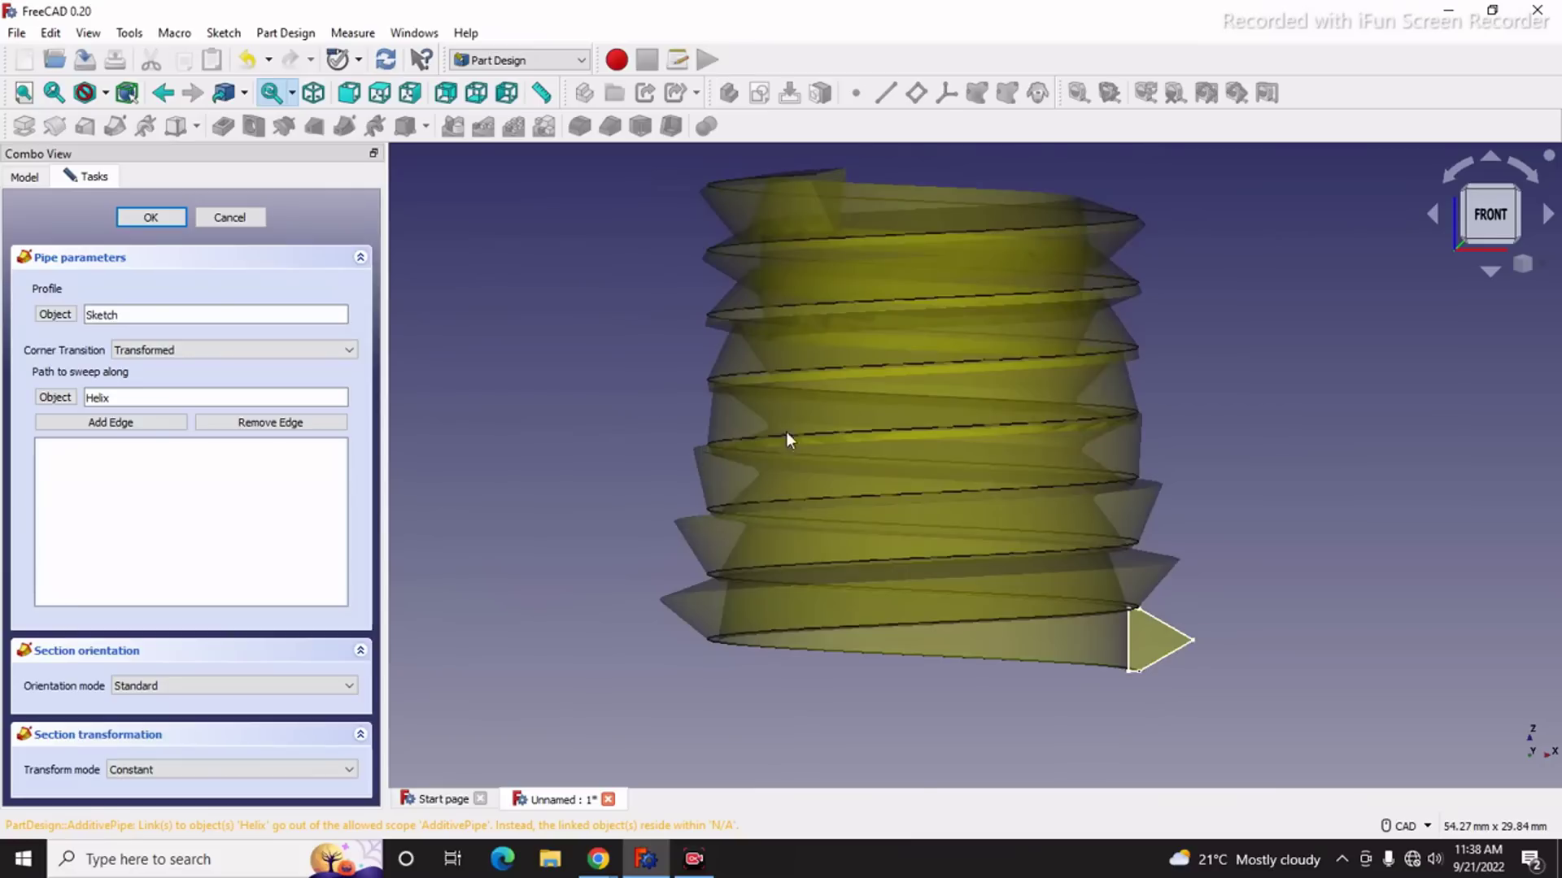
pyautogui.scroll(-1, 815, 586)
pyautogui.scroll(1, 969, 529)
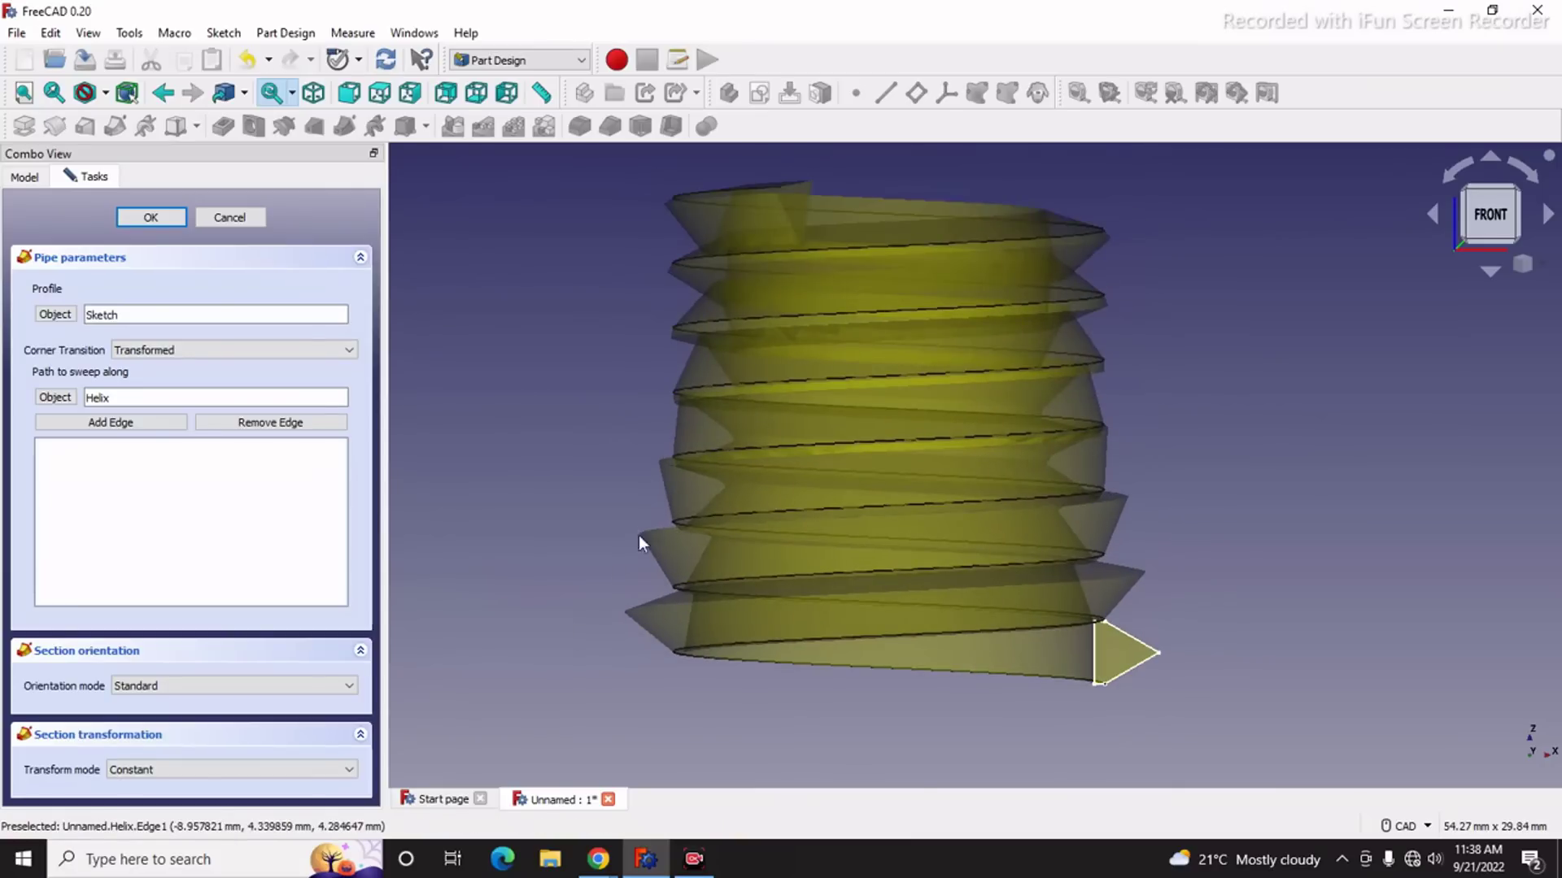
pyautogui.moveTo(1182, 512); pyautogui.dragTo(1402, 320, button='middle')
pyautogui.press('1')
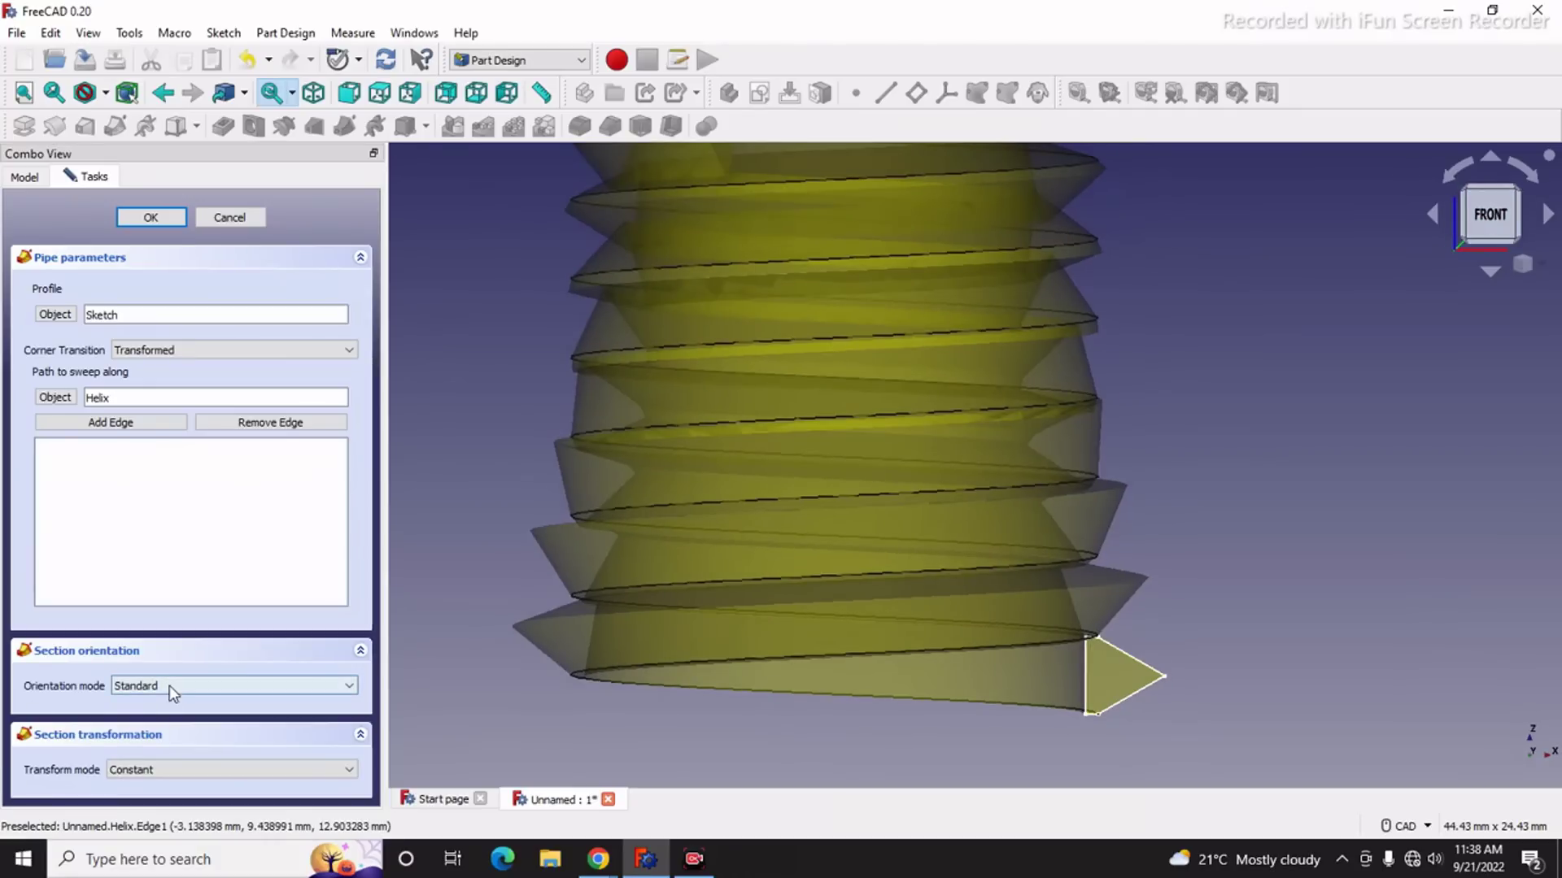
# Step: Set the section orientation to Frenet, confirm the pipe, and accept the Helix cross-reference
pyautogui.click(172, 690)
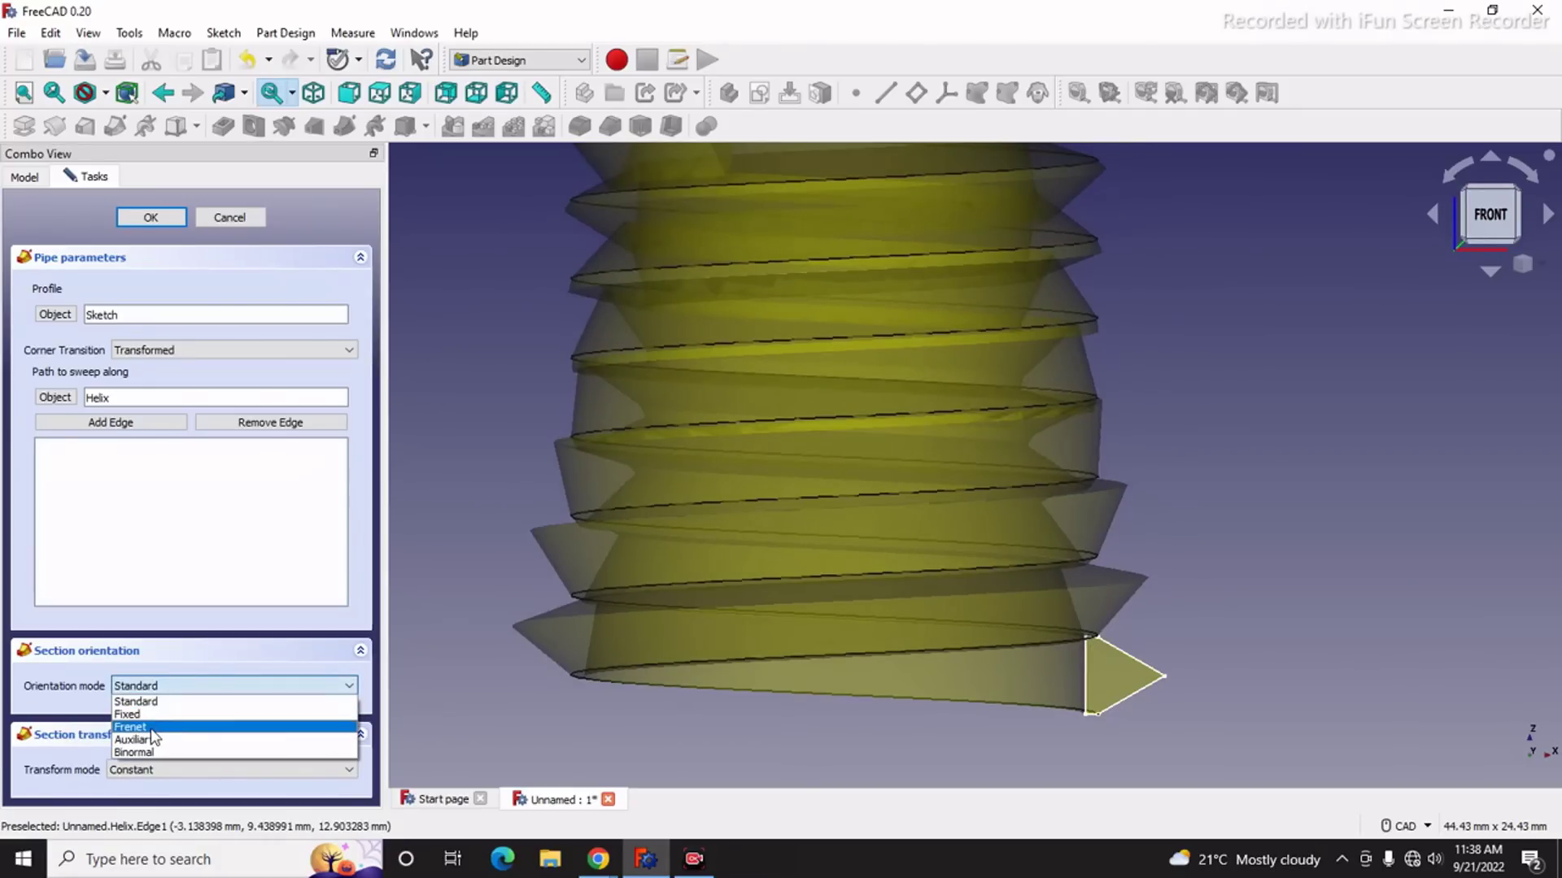
pyautogui.click(151, 728)
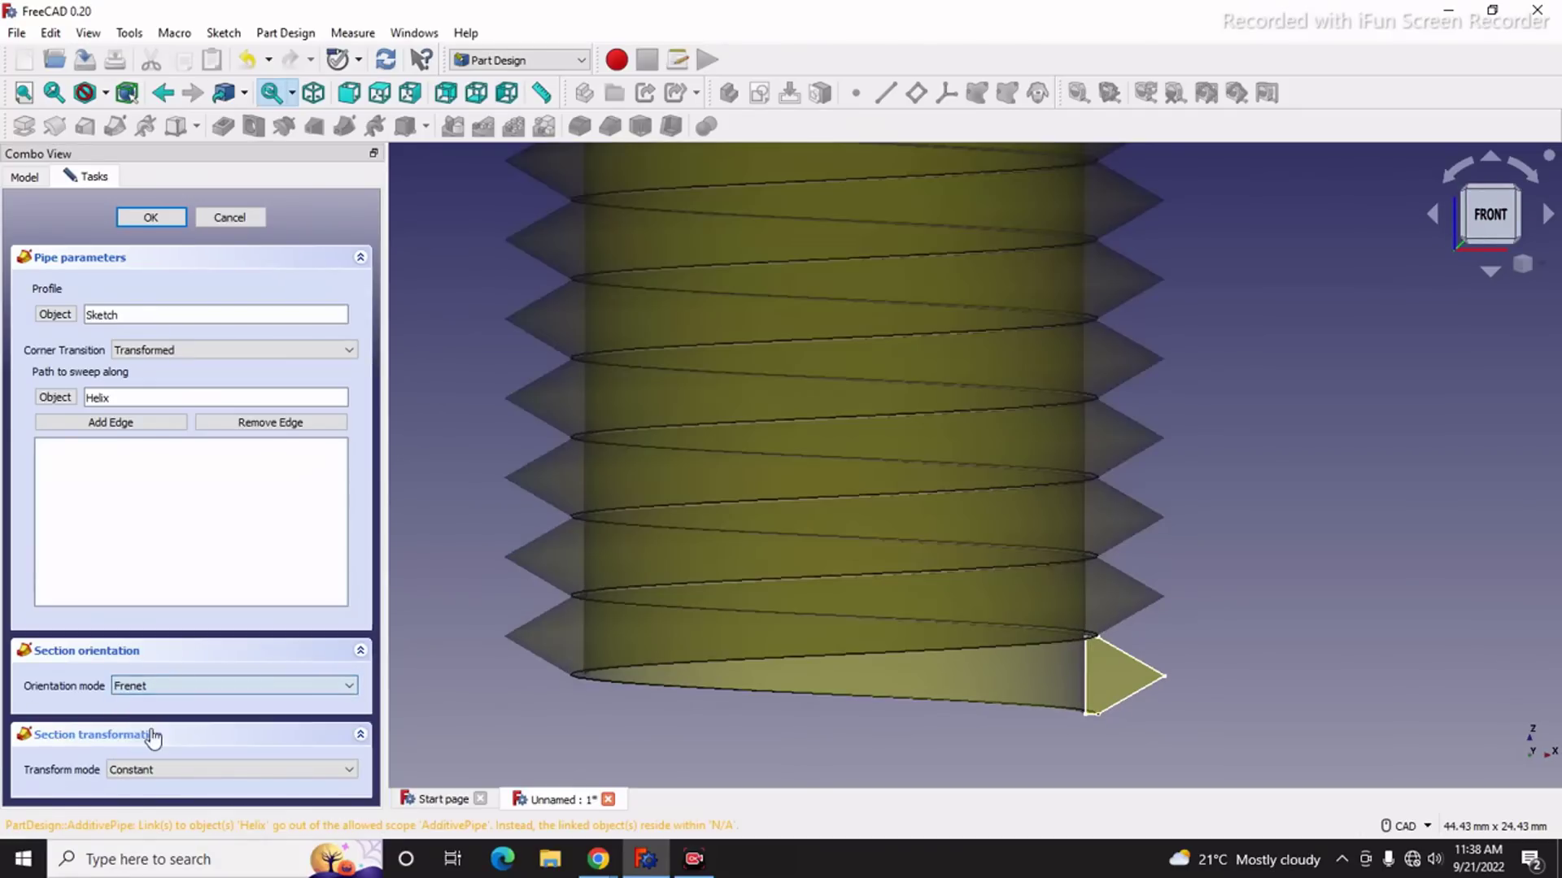
pyautogui.scroll(-4, 496, 657)
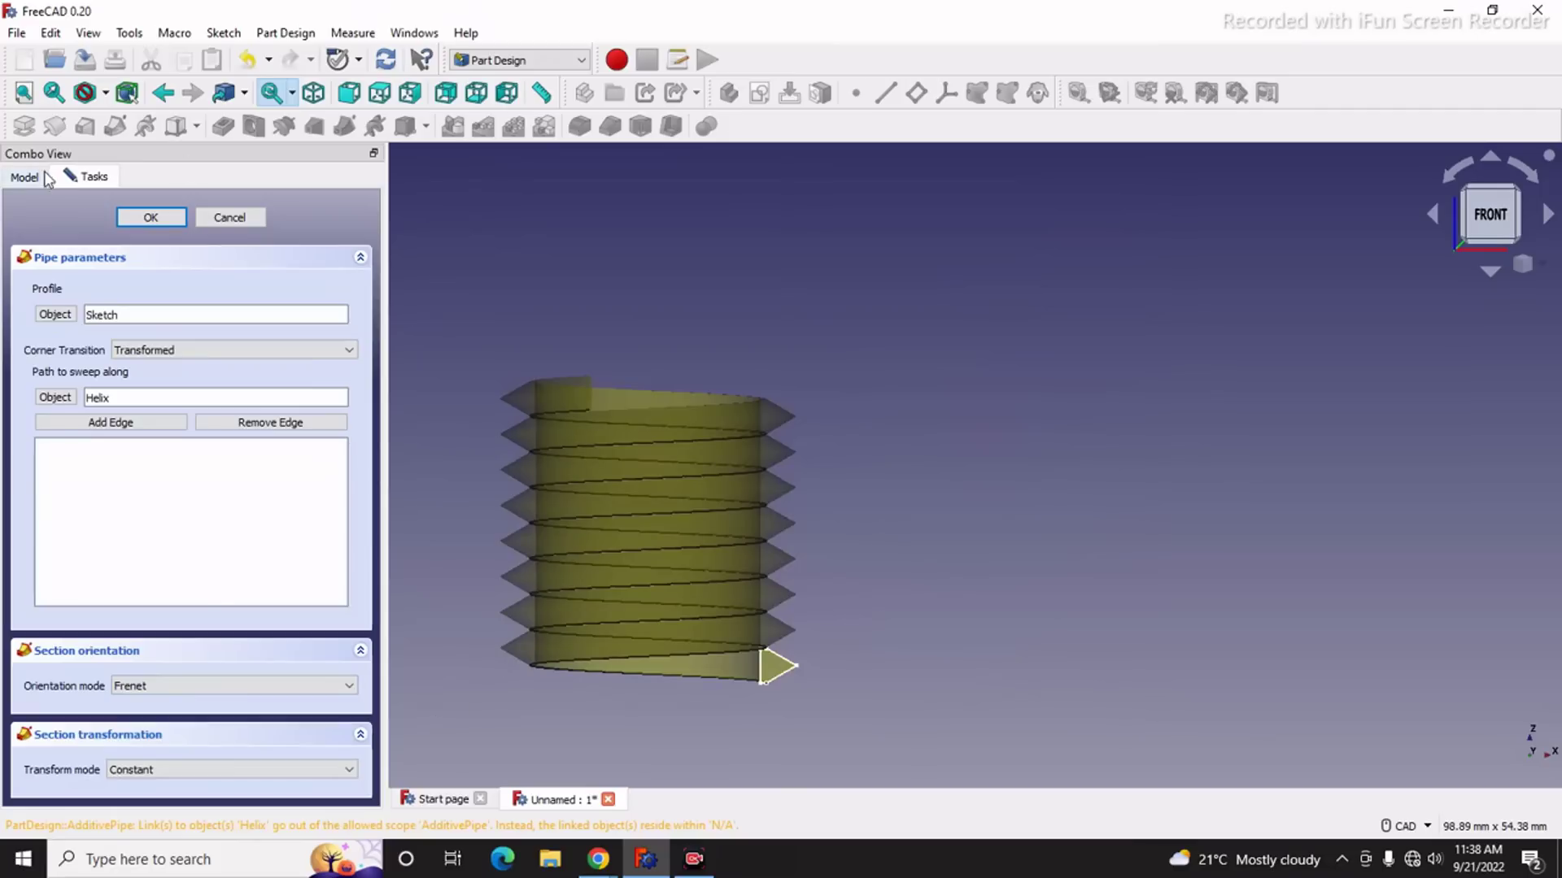
pyautogui.click(148, 224)
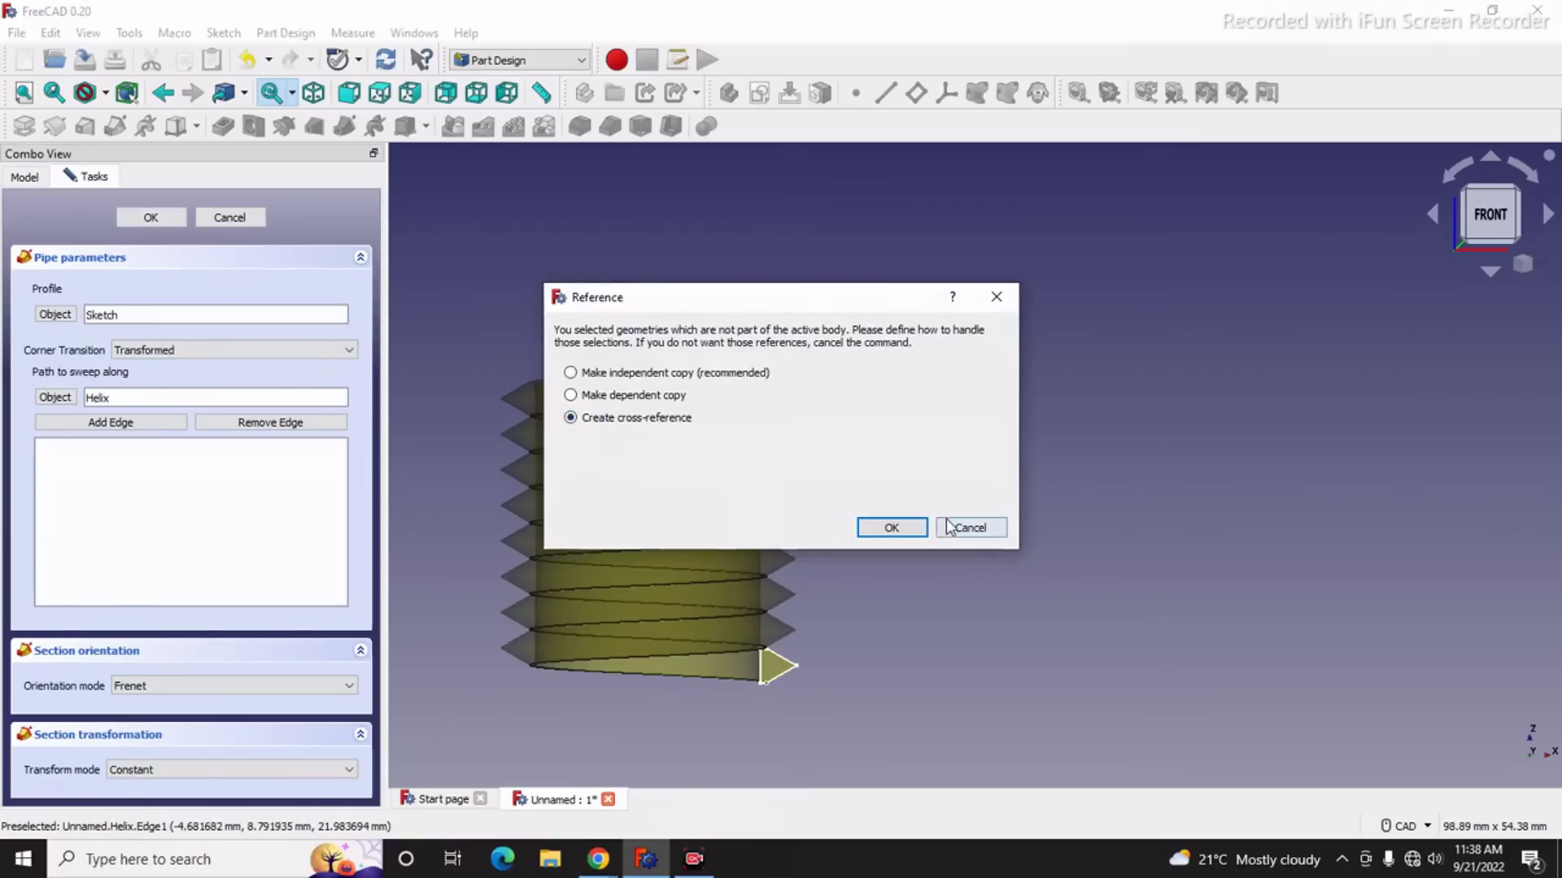
pyautogui.click(903, 528)
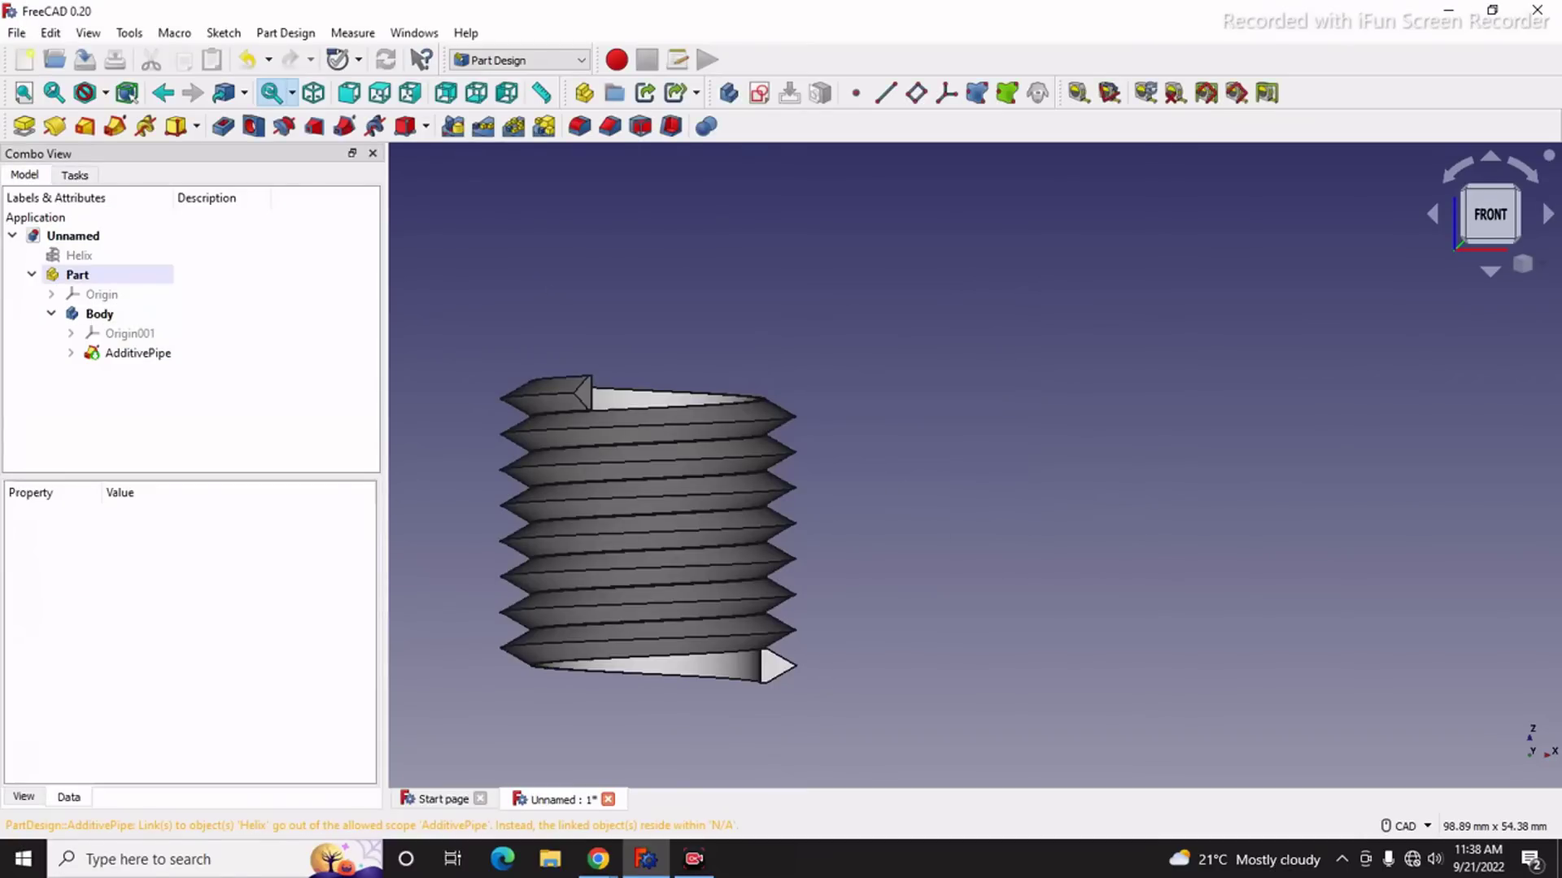
# Step: Orbit and zoom around the finished thread, then return to the front view
pyautogui.scroll(-3, 1311, 460)
pyautogui.scroll(3, 930, 414)
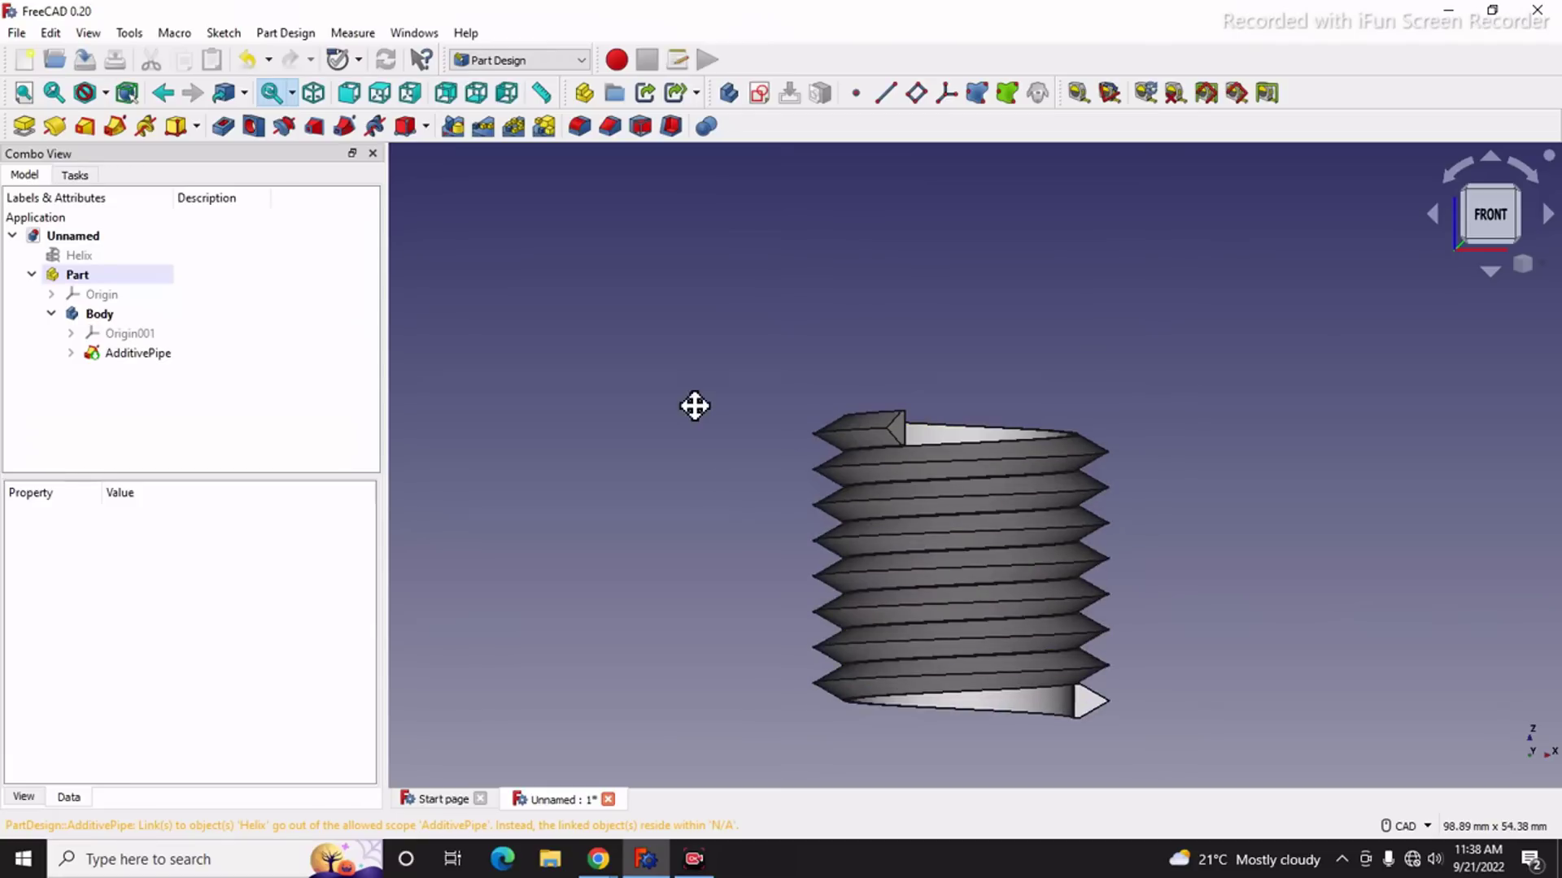
pyautogui.moveTo(695, 406); pyautogui.dragTo(656, 425, button='middle')
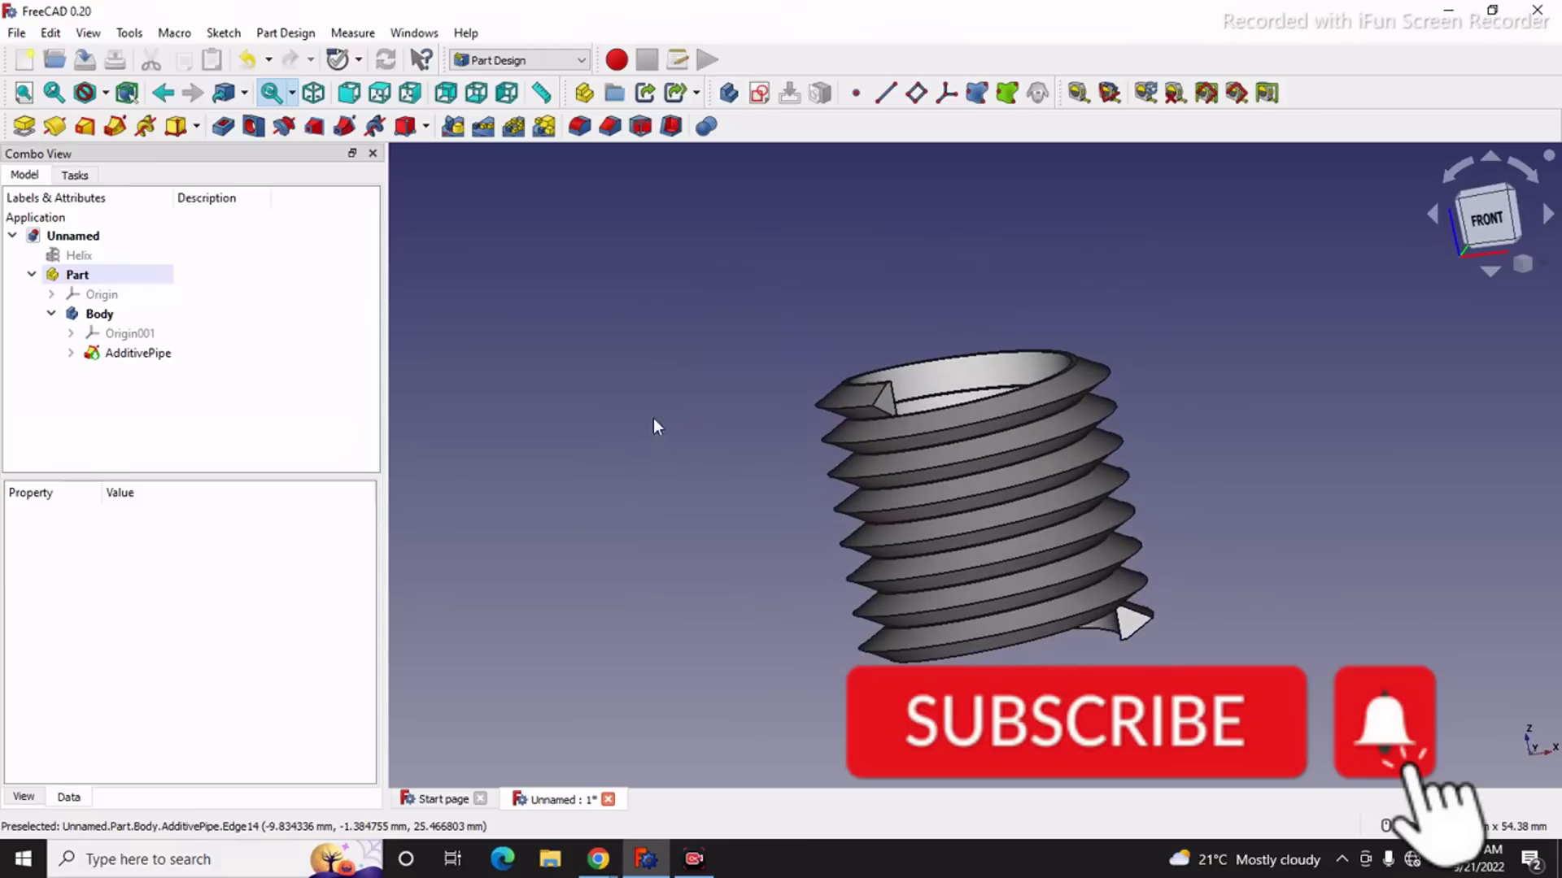
pyautogui.click(1487, 223)
pyautogui.scroll(3, 814, 525)
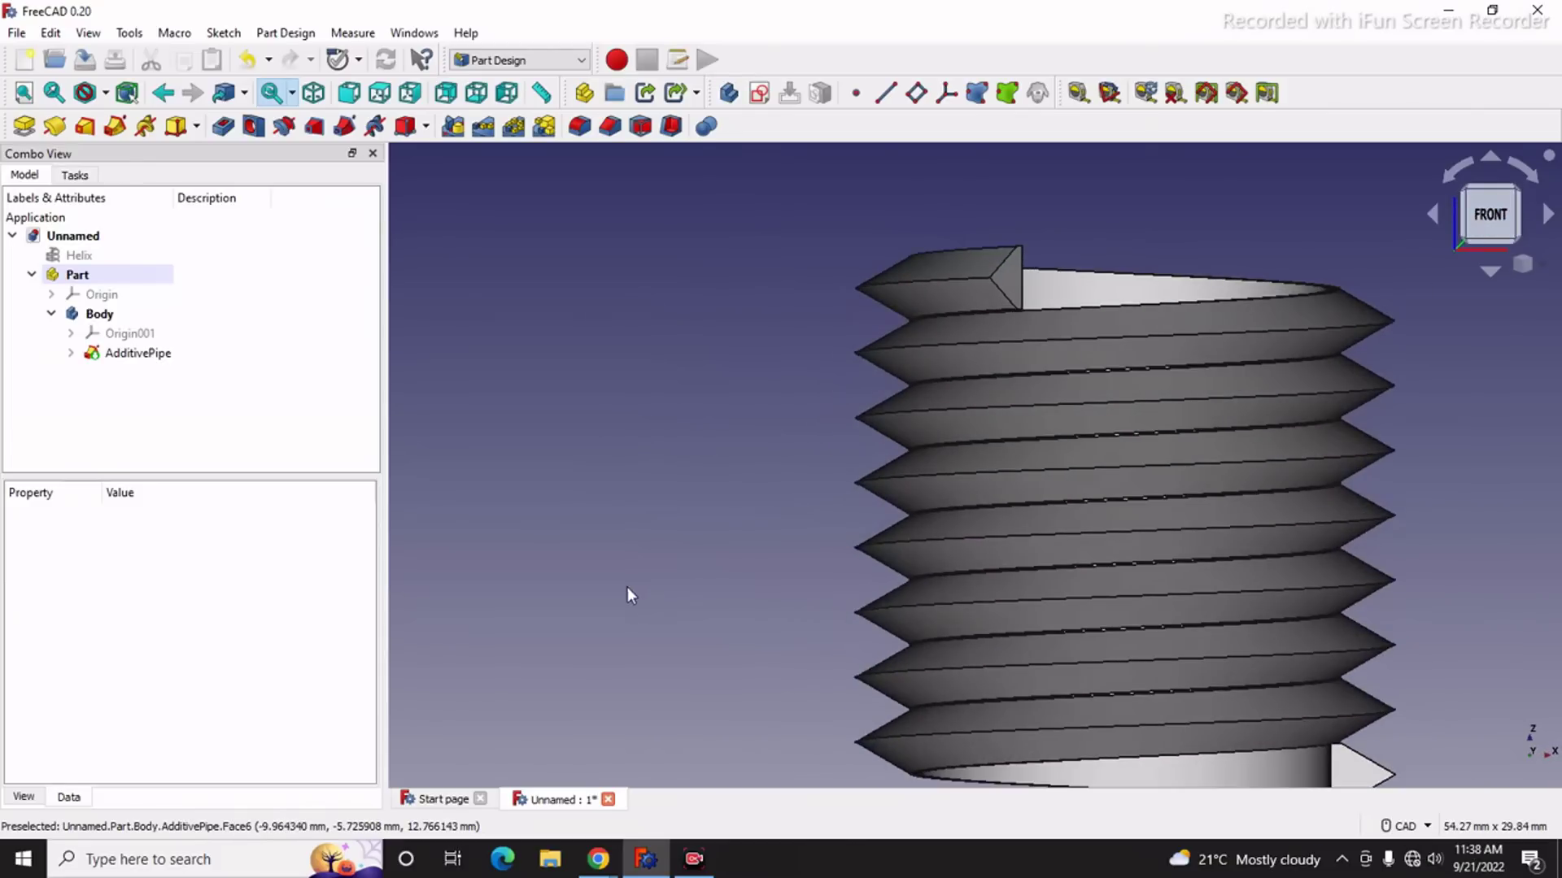
pyautogui.scroll(-2, 629, 598)
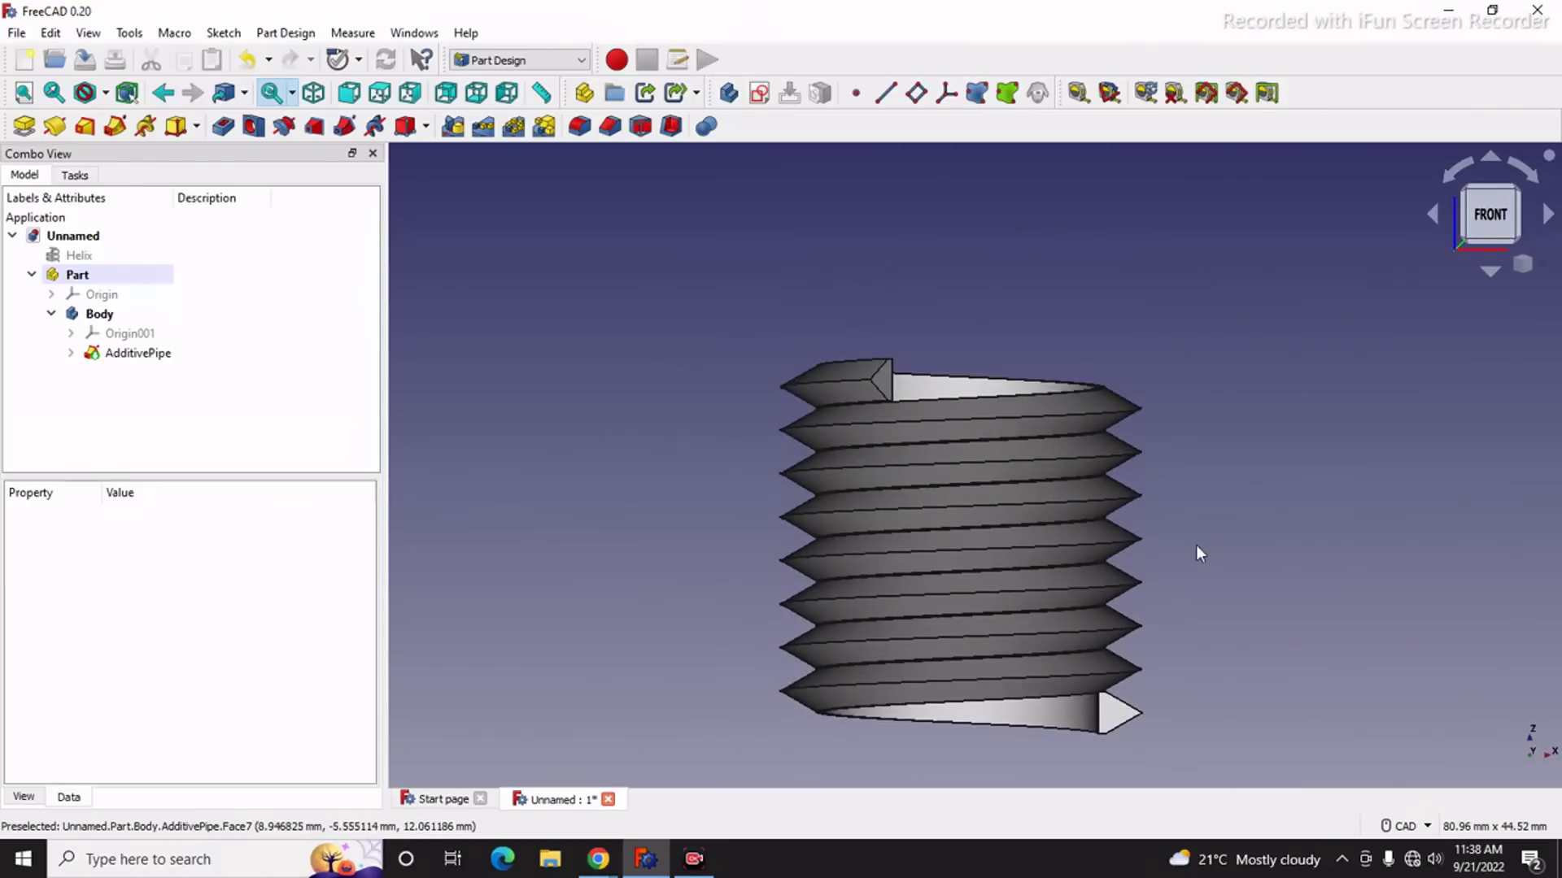
# Step: Switch the view to isometric and bring up the workbench list
pyautogui.click(1539, 266)
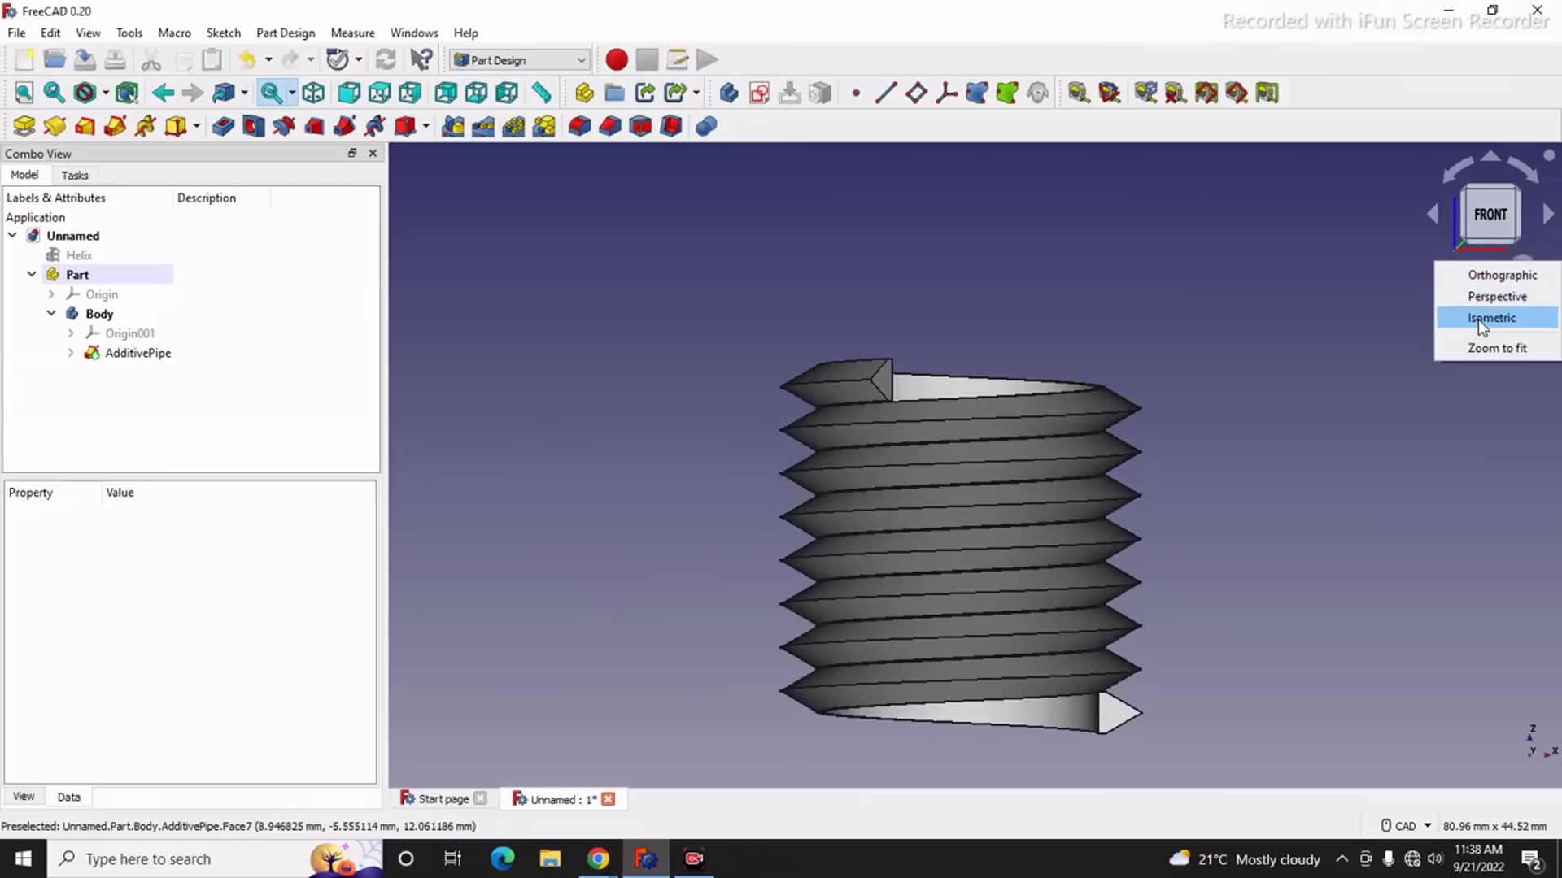
pyautogui.click(1477, 317)
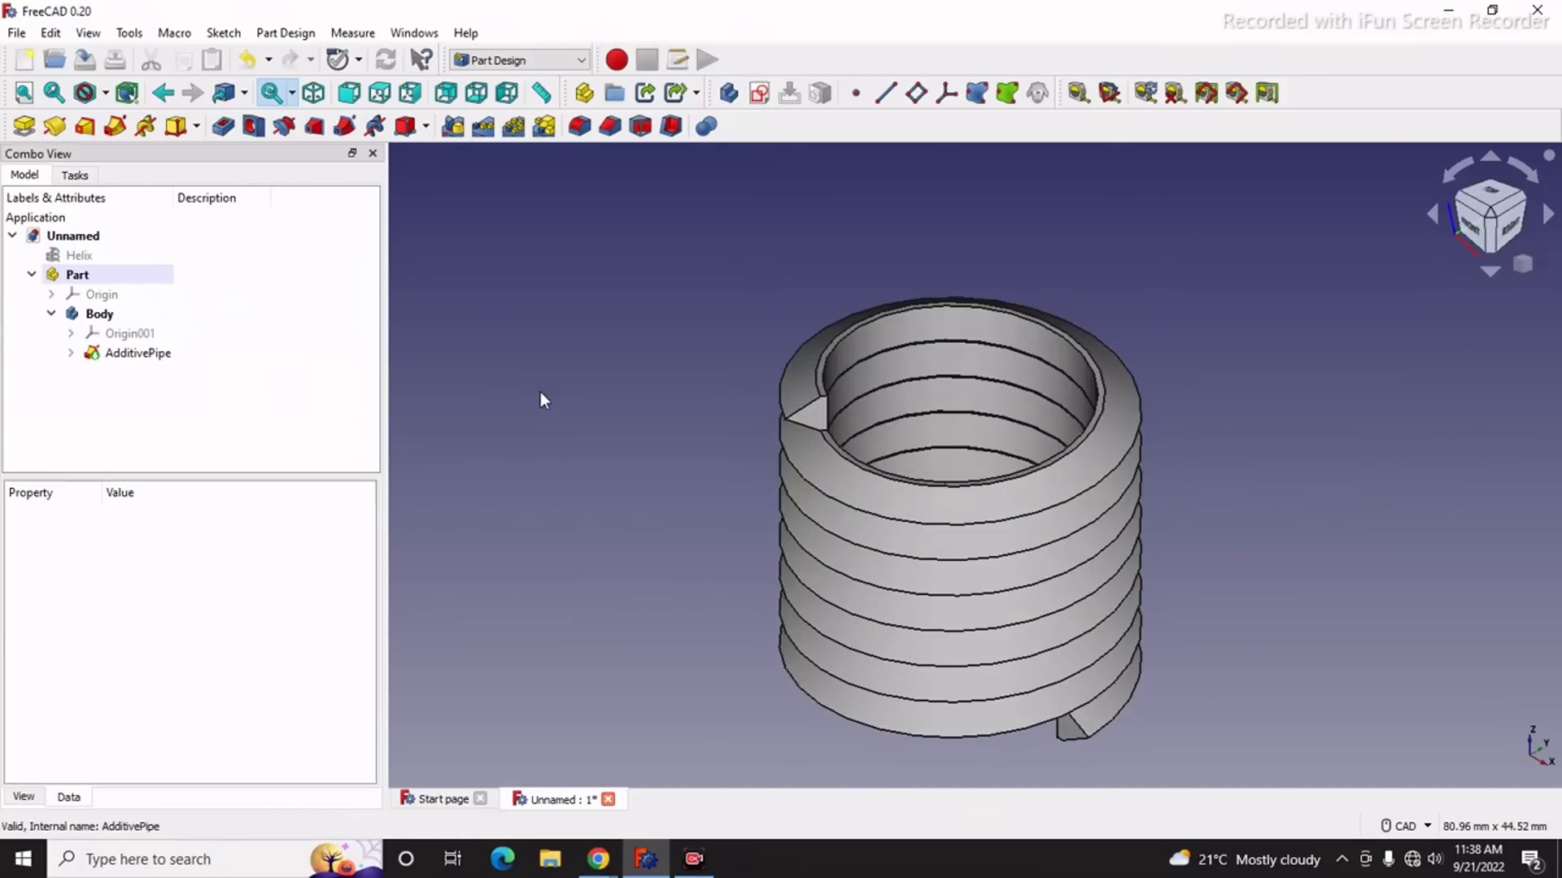
pyautogui.click(511, 62)
# Step: In the Part workbench, create a primitive Cylinder with 10 mm radius and 27 mm height
pyautogui.click(483, 284)
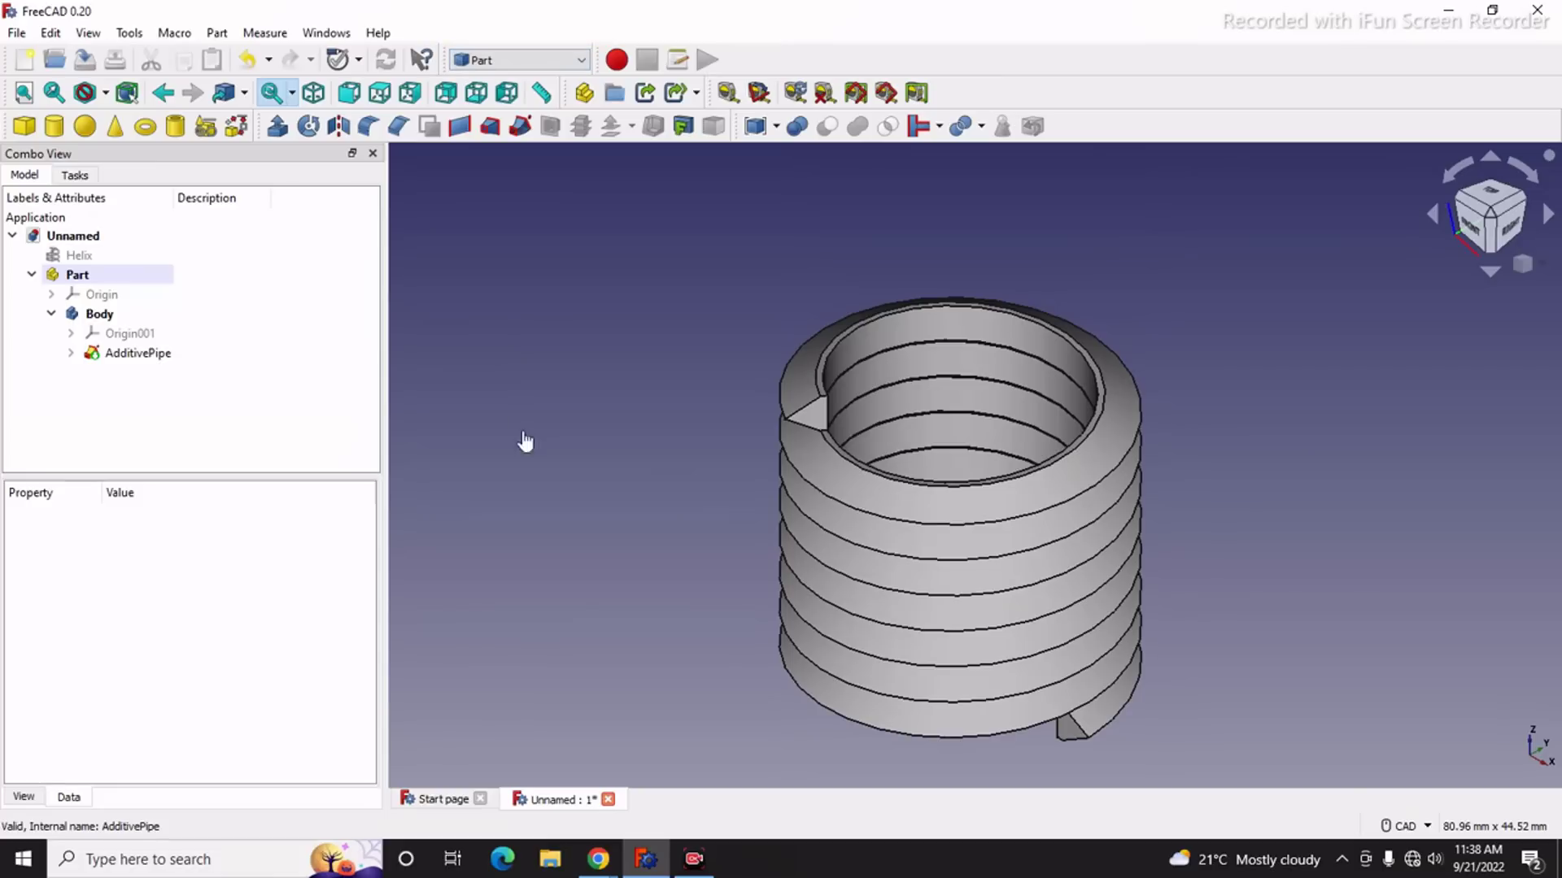
pyautogui.click(206, 126)
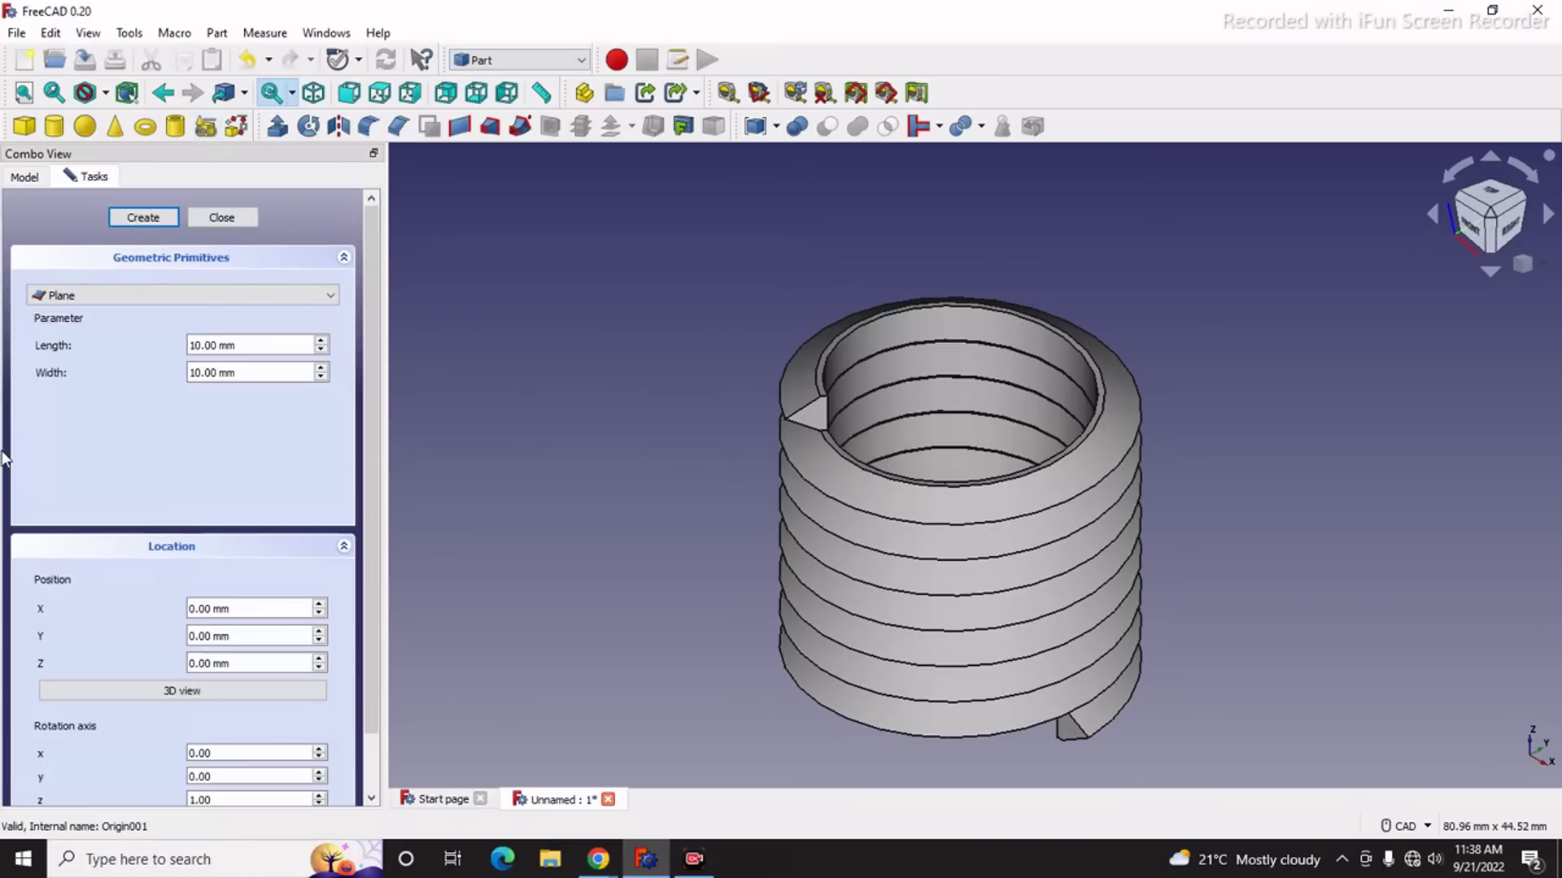
pyautogui.click(118, 297)
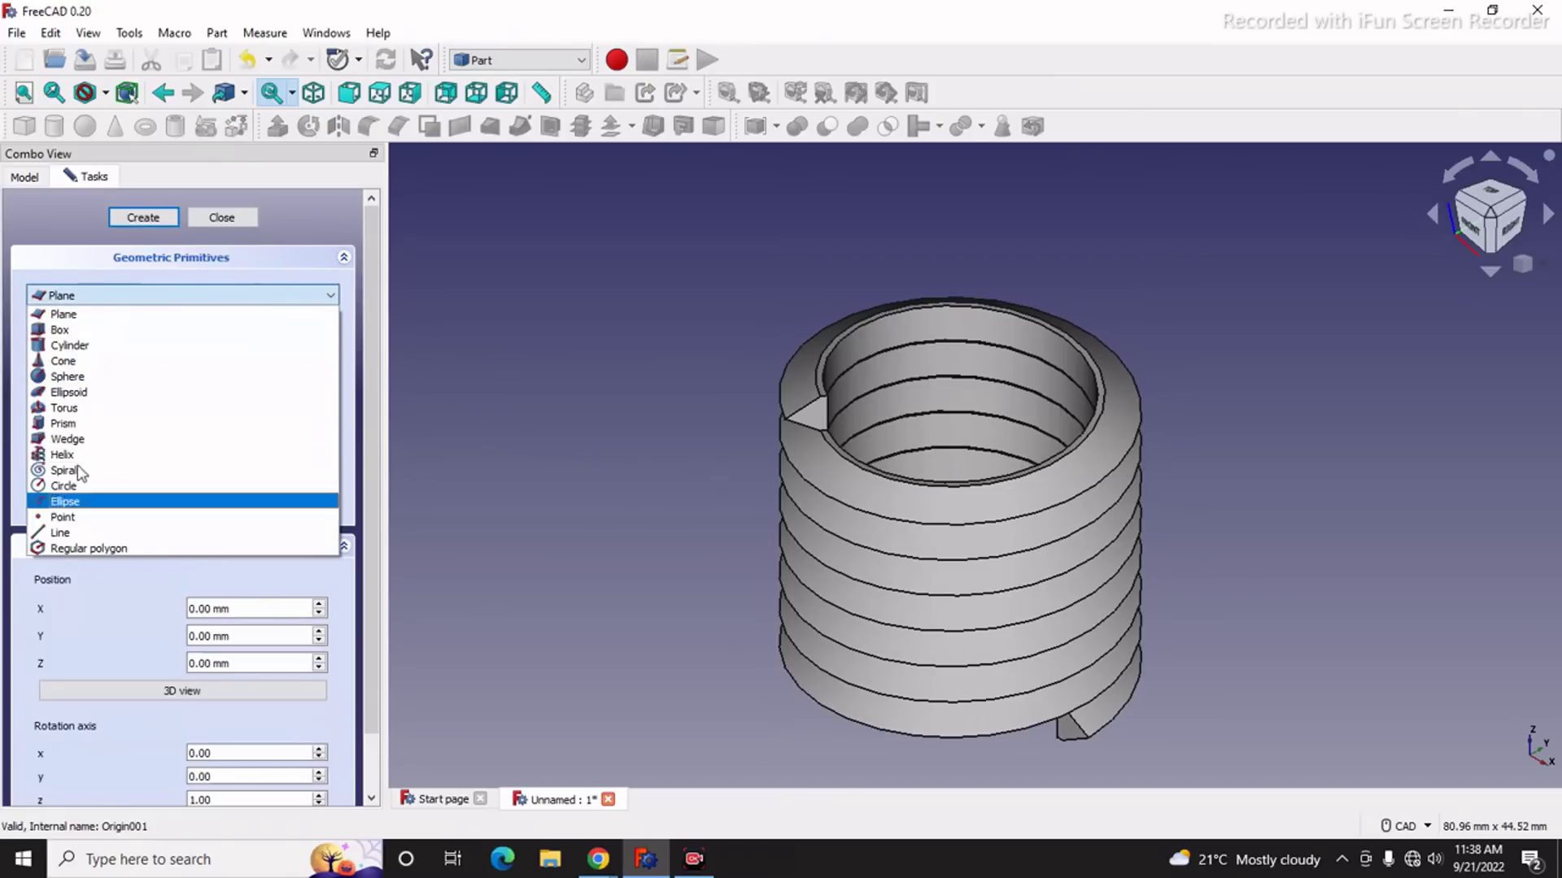
pyautogui.click(73, 347)
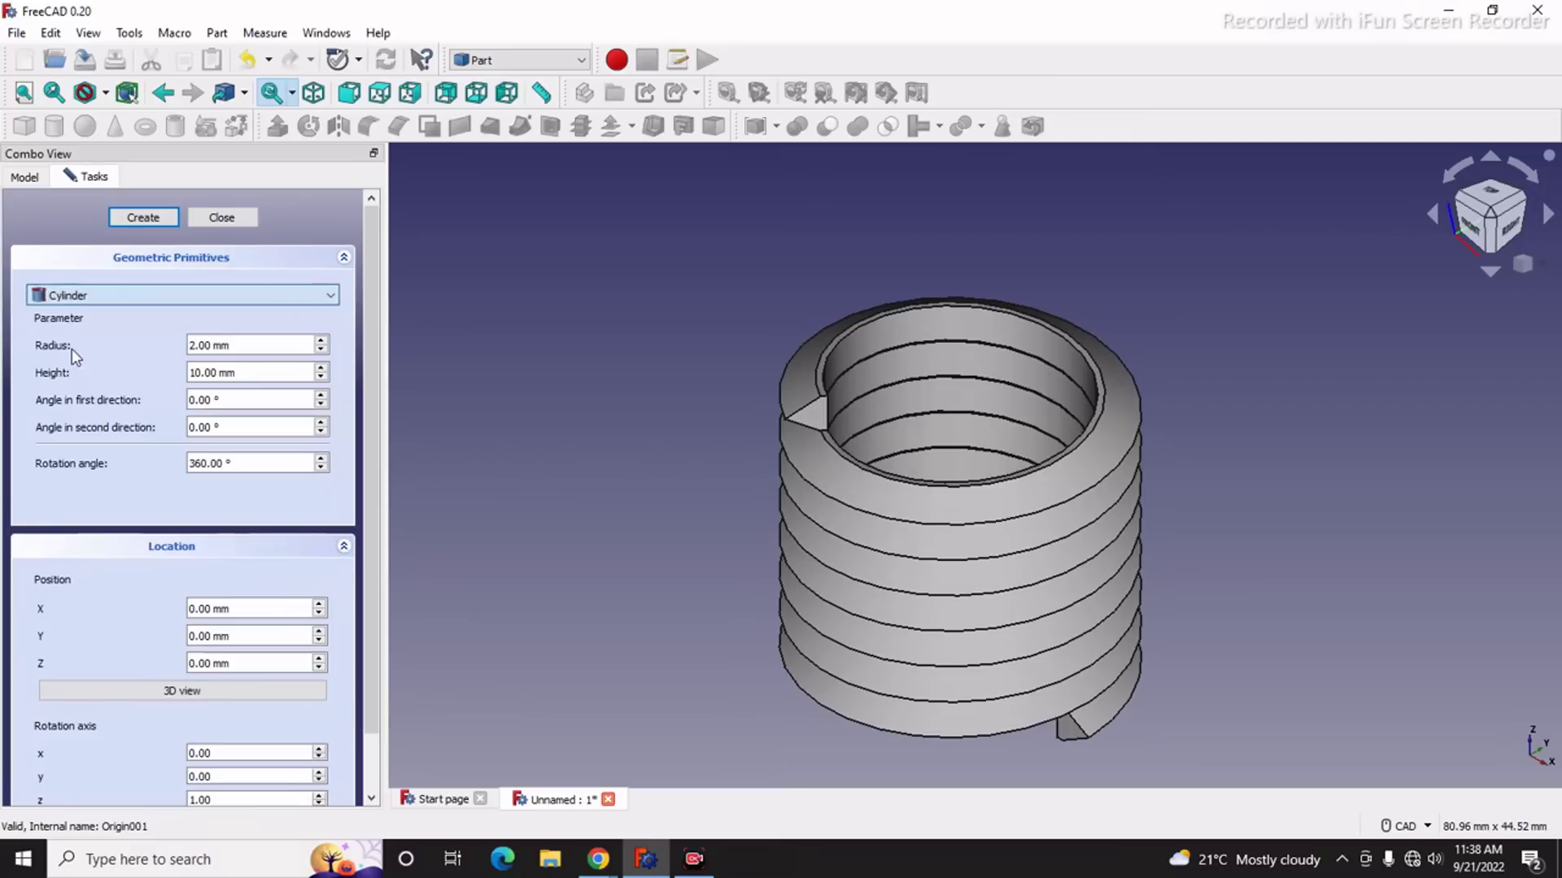
pyautogui.click(273, 349)
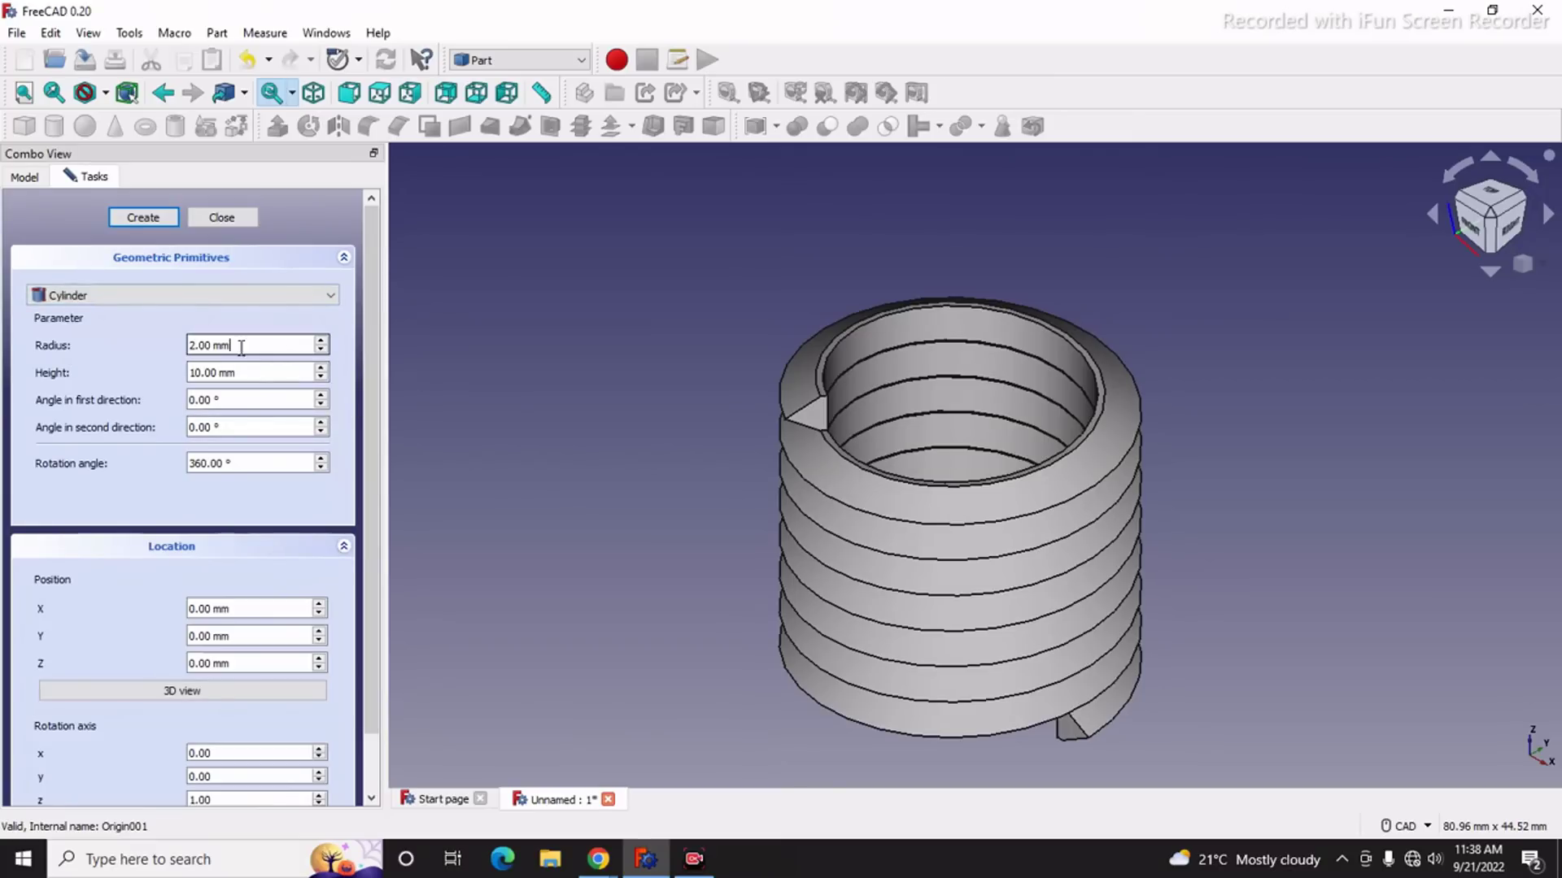
pyautogui.hotkey('ctrl', 'a')
pyautogui.write('1')
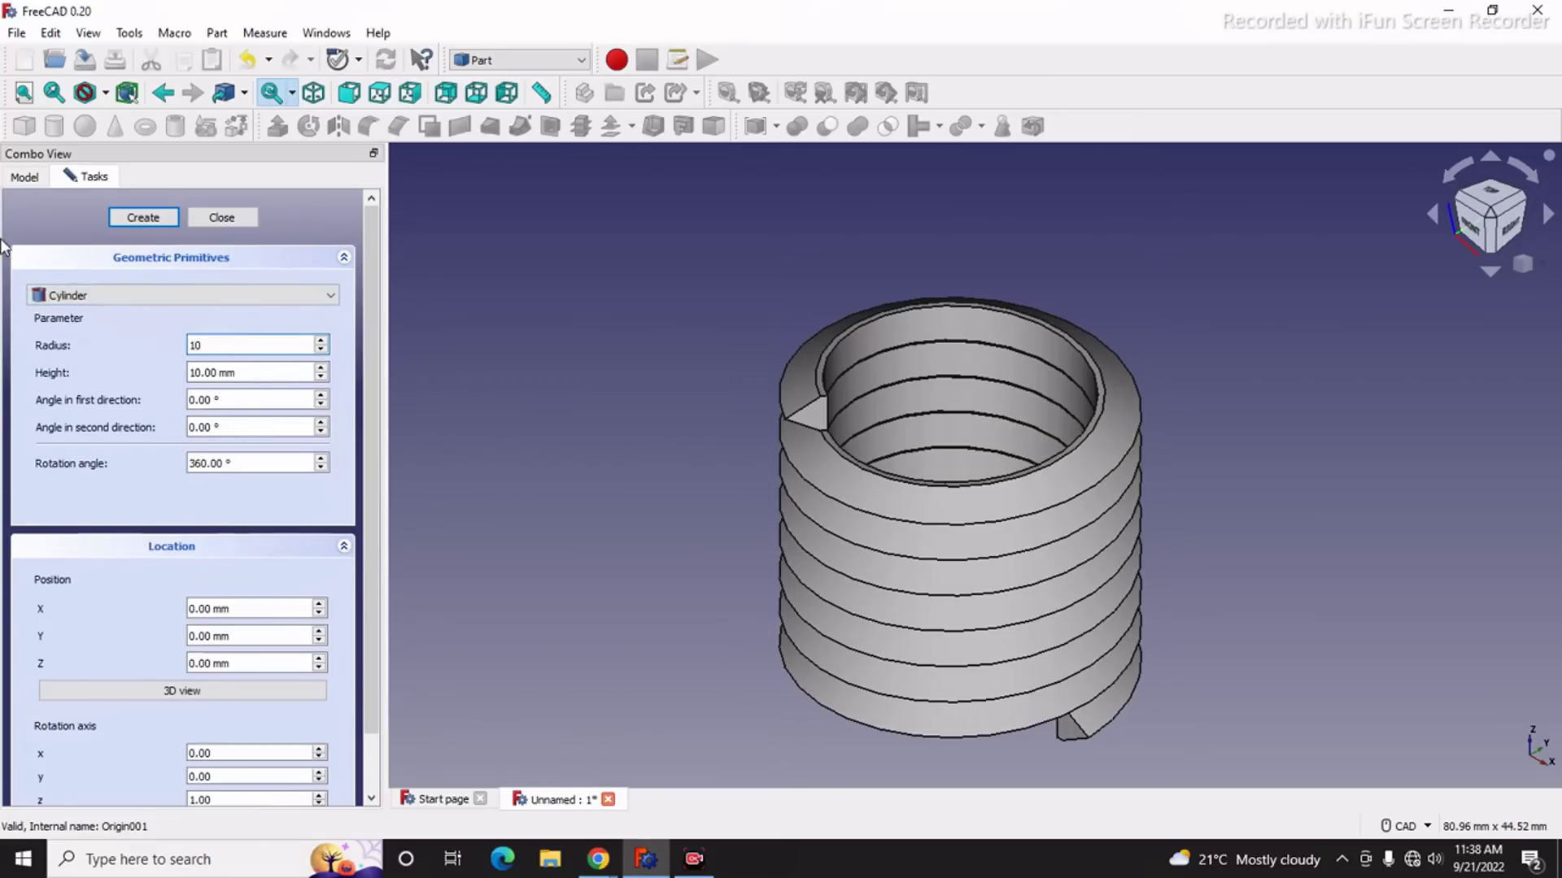
pyautogui.click(254, 373)
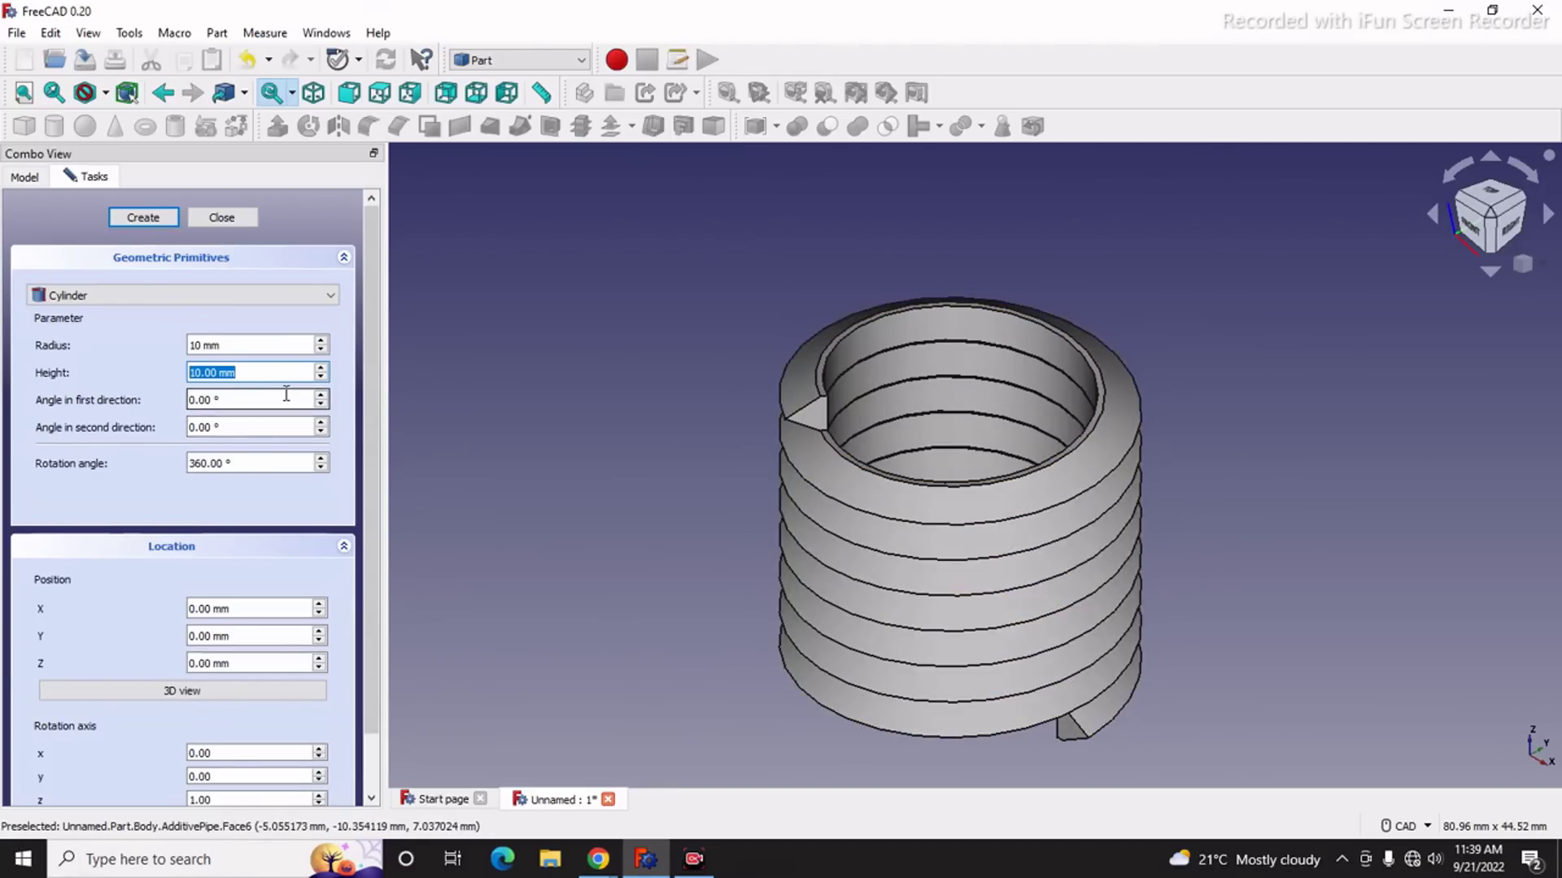
pyautogui.write('27')
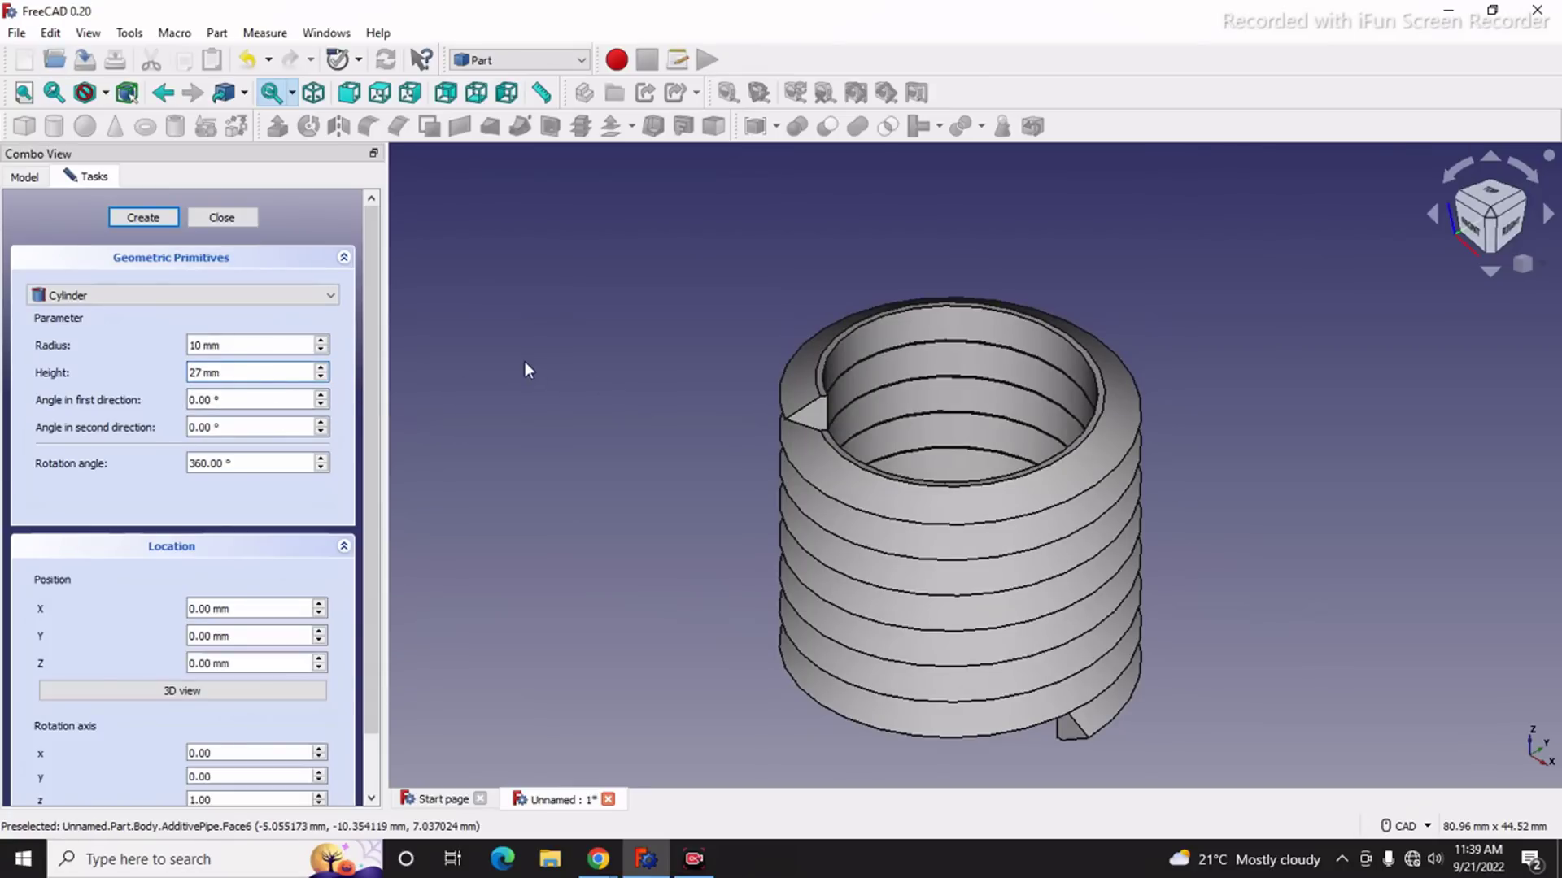
pyautogui.click(153, 218)
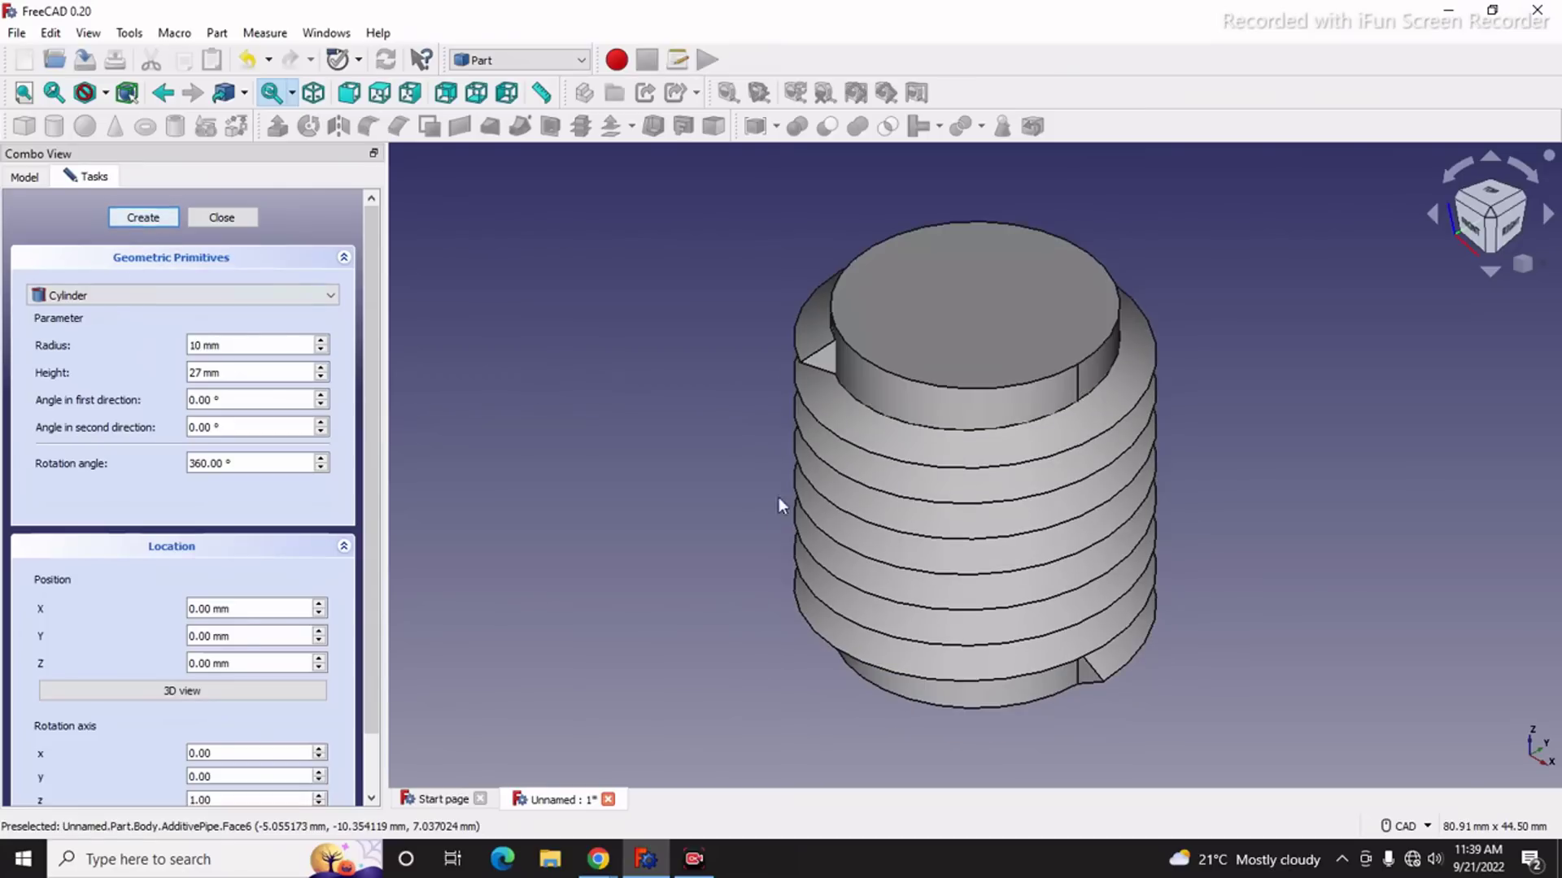
# Step: Close the primitives task, inspect the threaded model, and return to isometric view
pyautogui.click(221, 218)
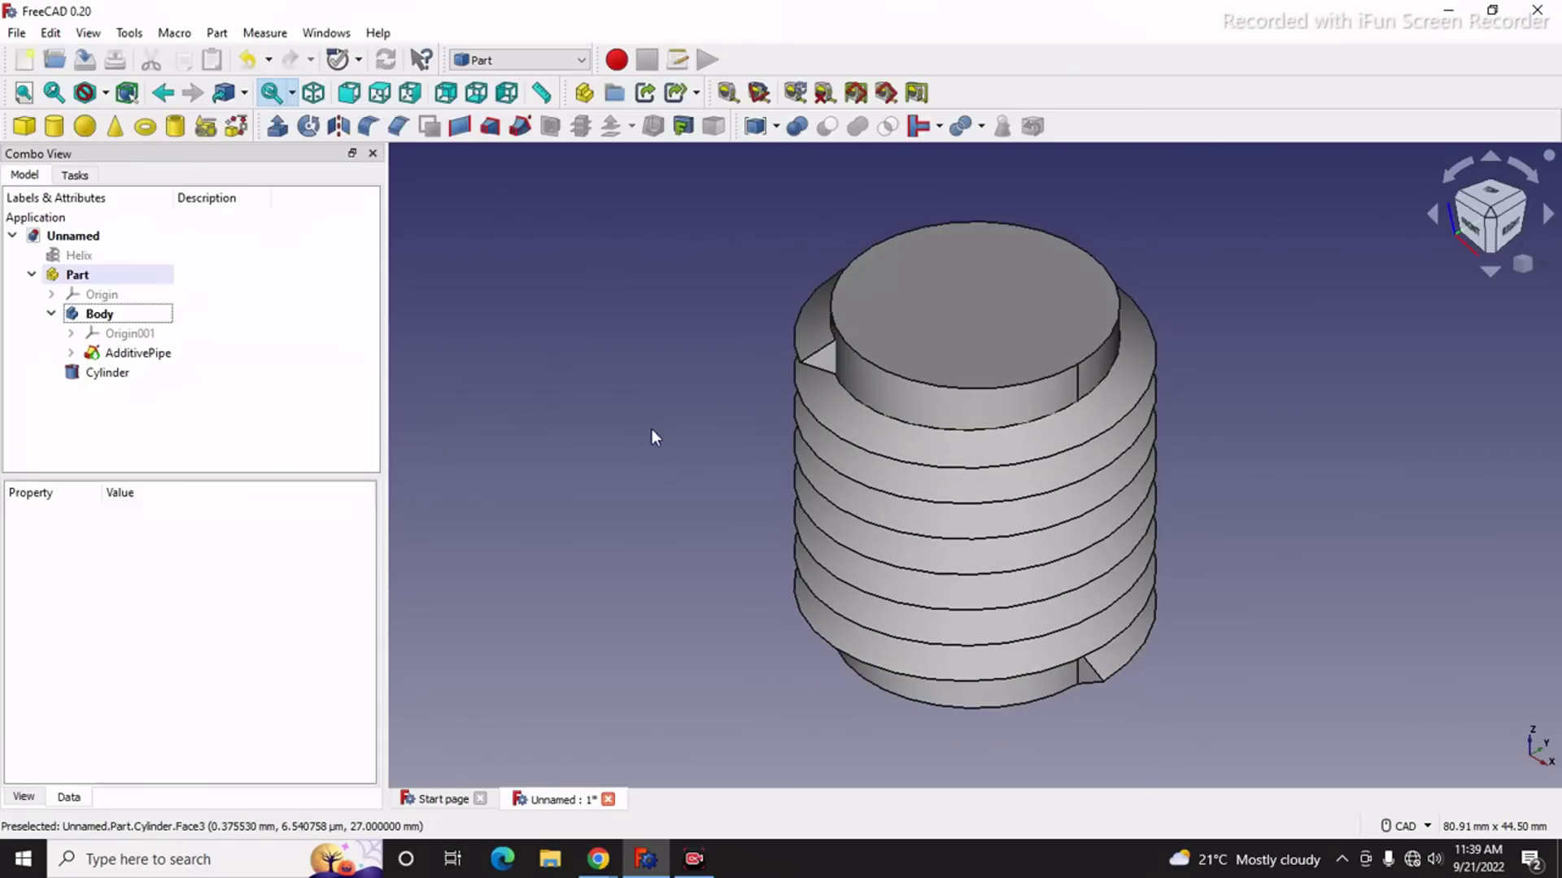
pyautogui.moveTo(779, 486); pyautogui.dragTo(976, 446, button='middle')
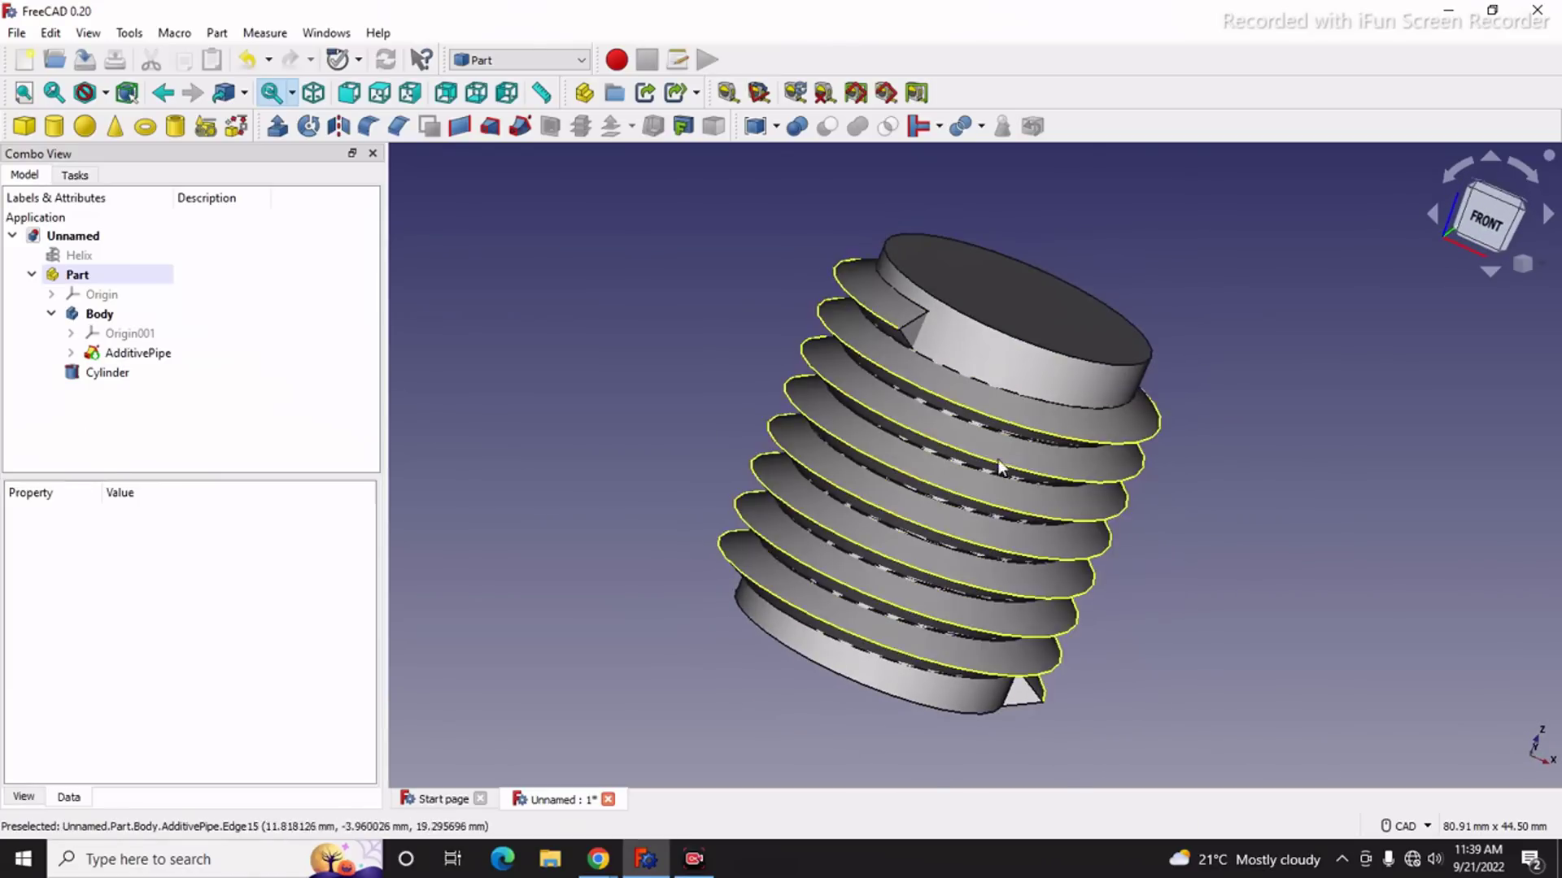
pyautogui.moveTo(795, 512); pyautogui.dragTo(913, 429, button='middle')
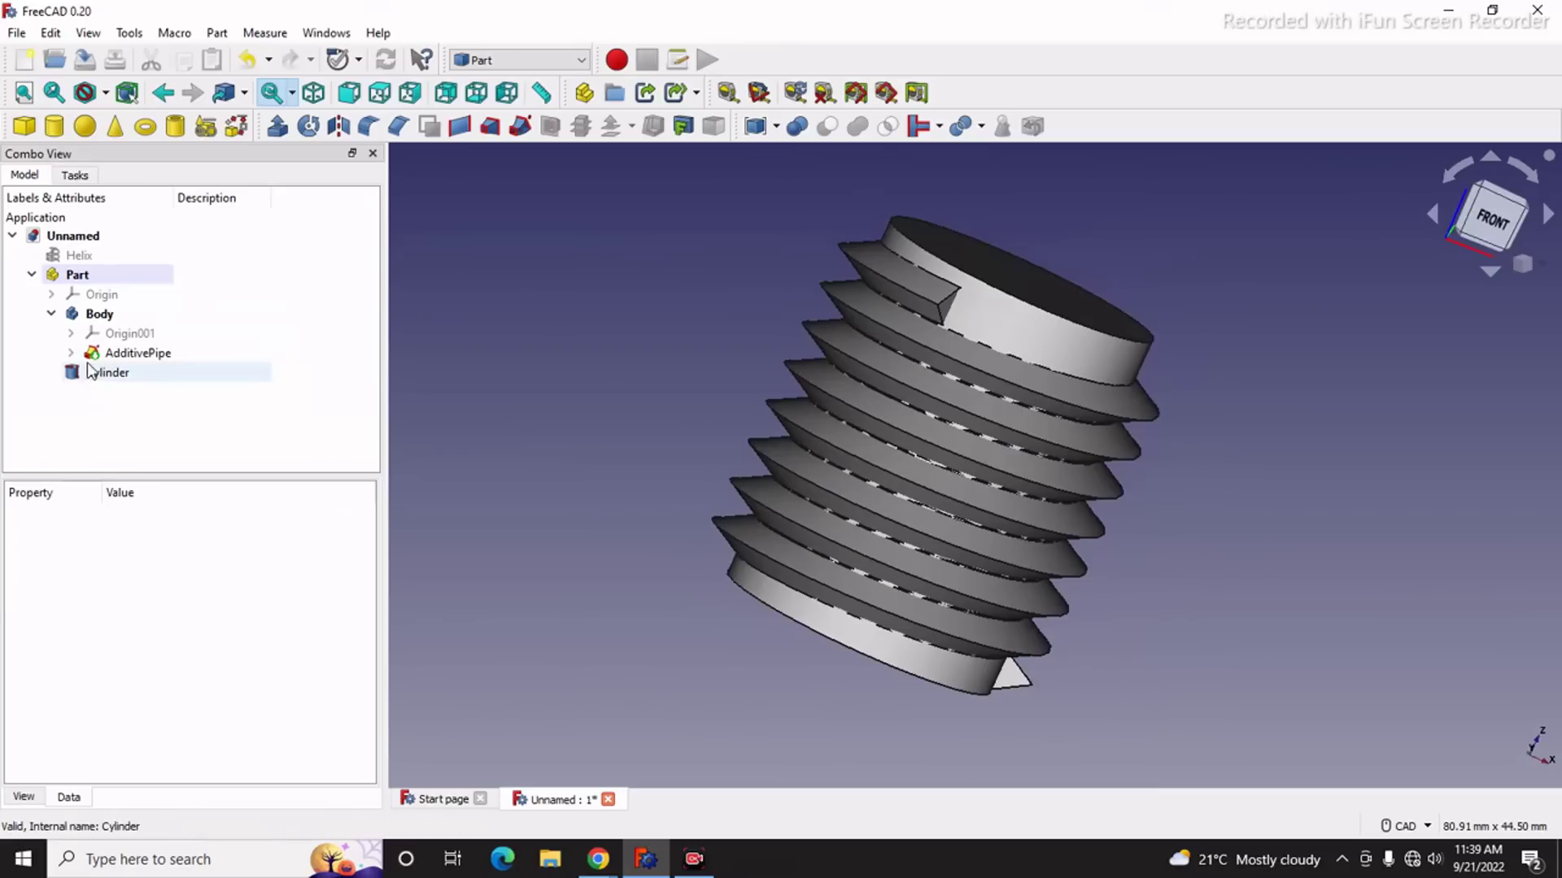
pyautogui.click(1542, 266)
pyautogui.click(1477, 324)
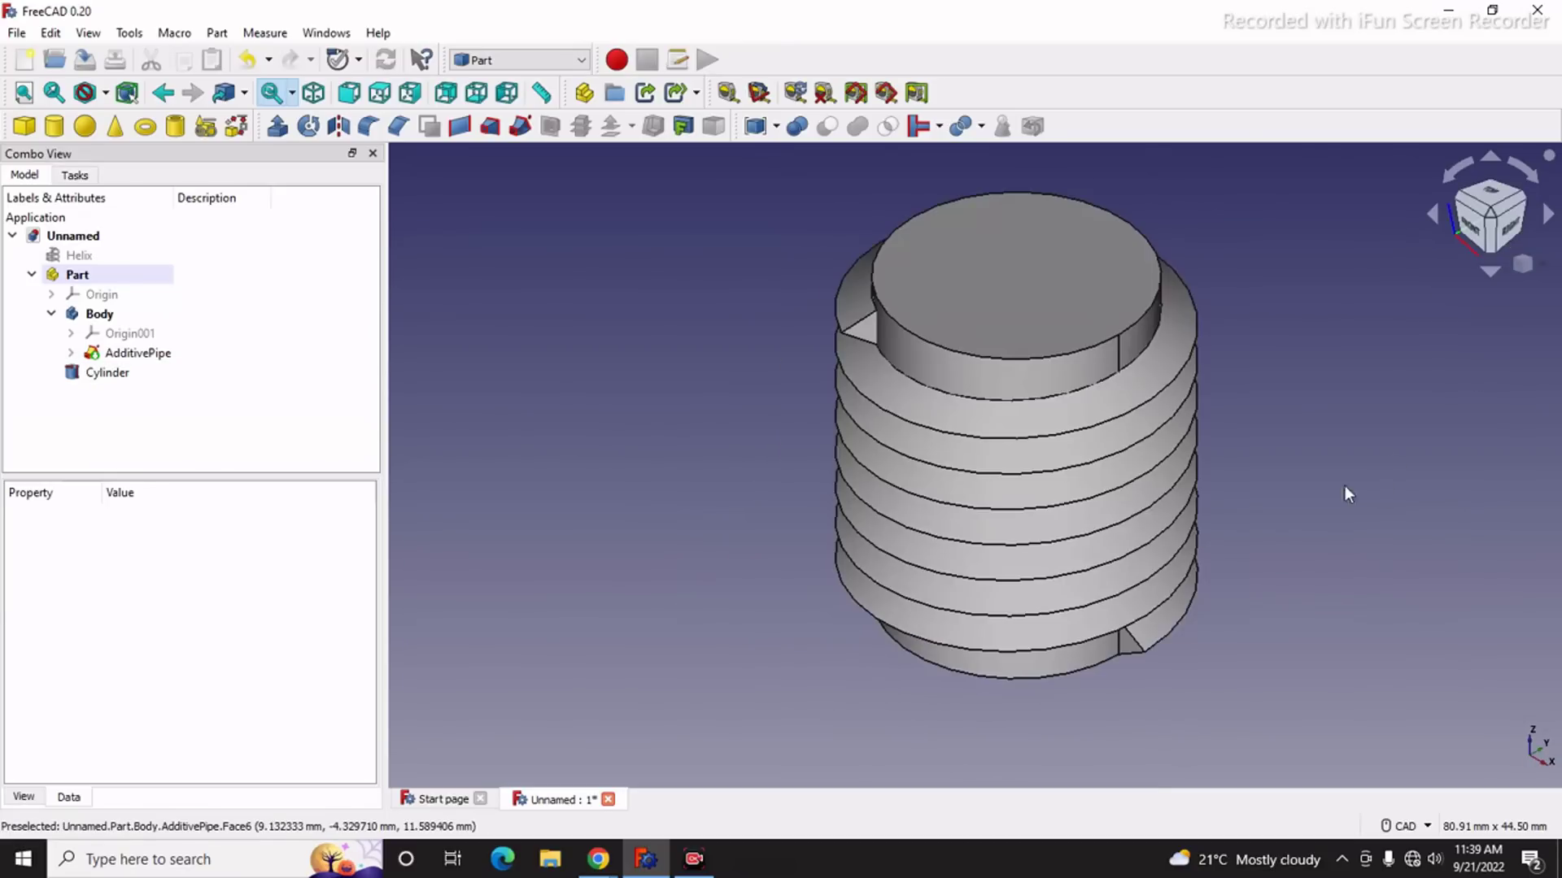
# Step: Begin Save As, picking the existing rod file name to edit
pyautogui.click(16, 32)
pyautogui.click(66, 163)
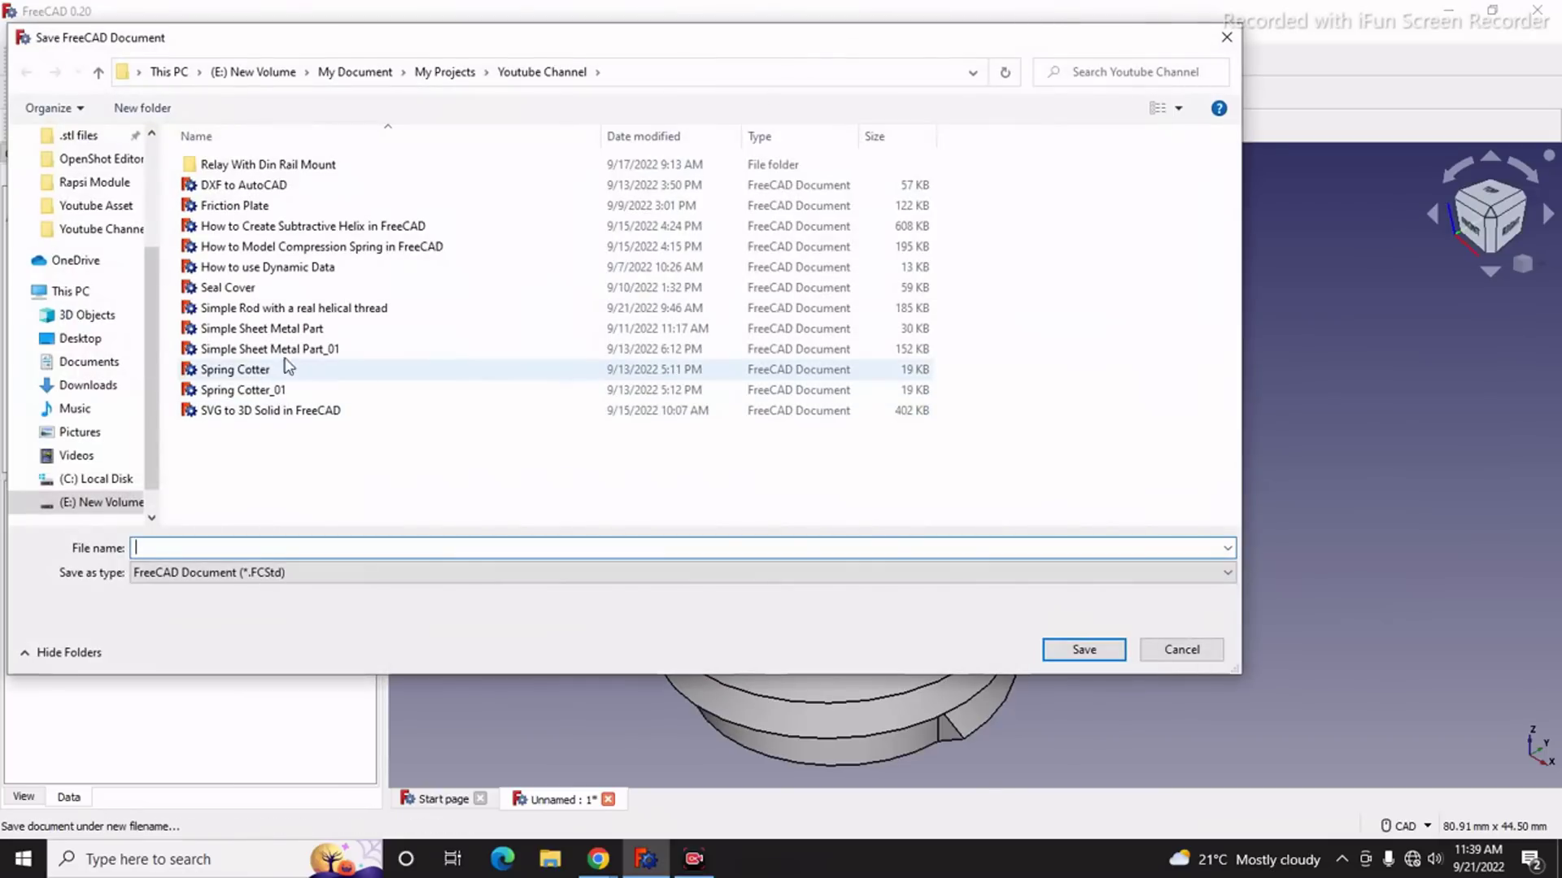
pyautogui.click(253, 309)
pyautogui.click(386, 546)
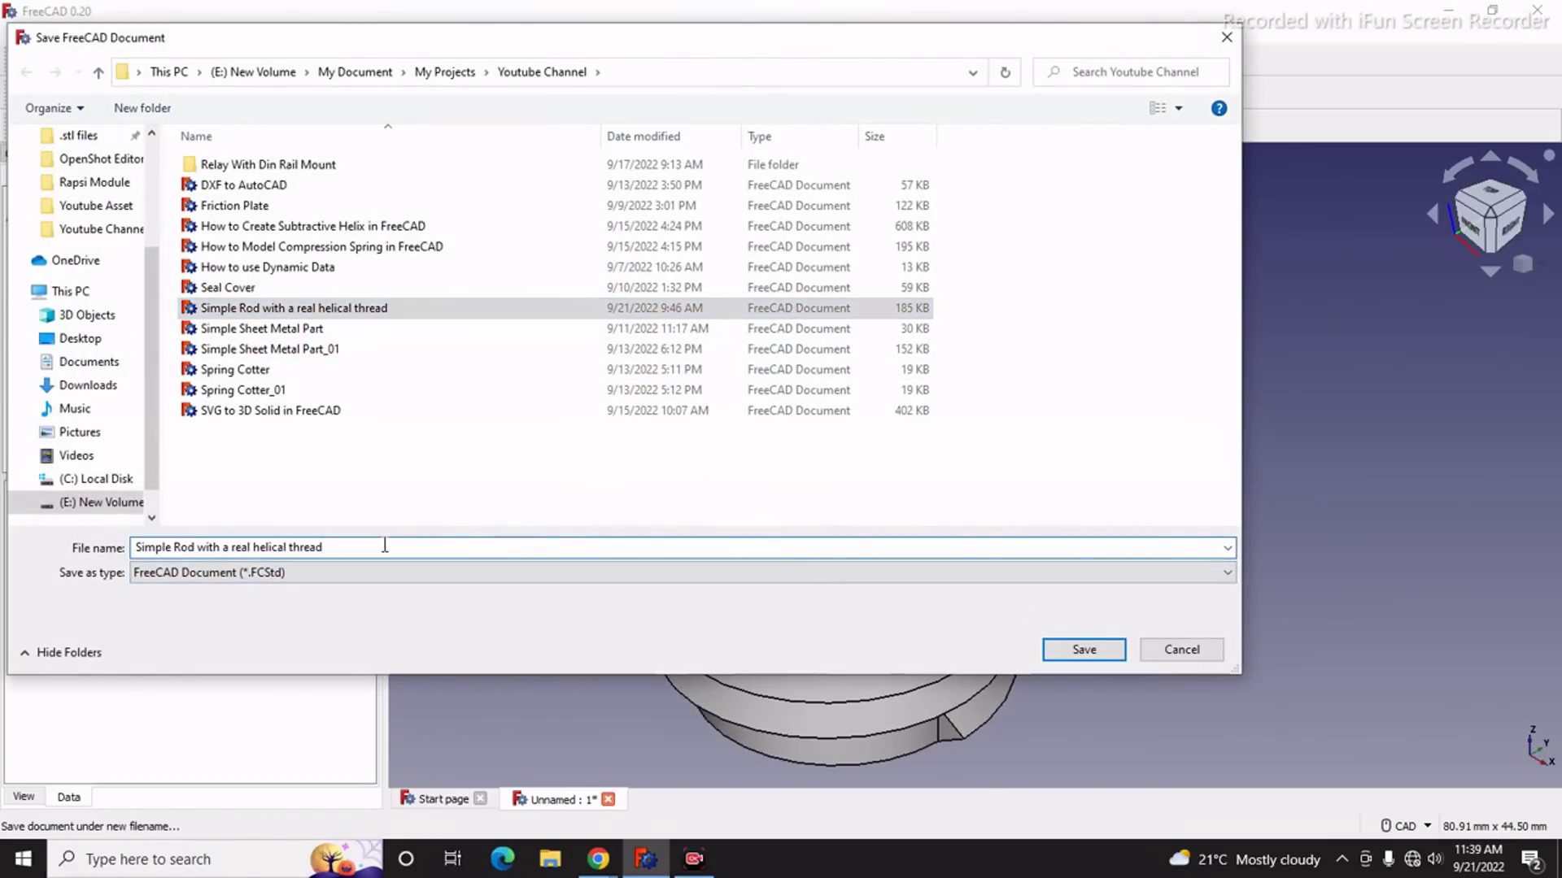
# Step: Save the file as 'Simple Rod with a real helical thread_01'
pyautogui.write('_01')
pyautogui.press('Return')
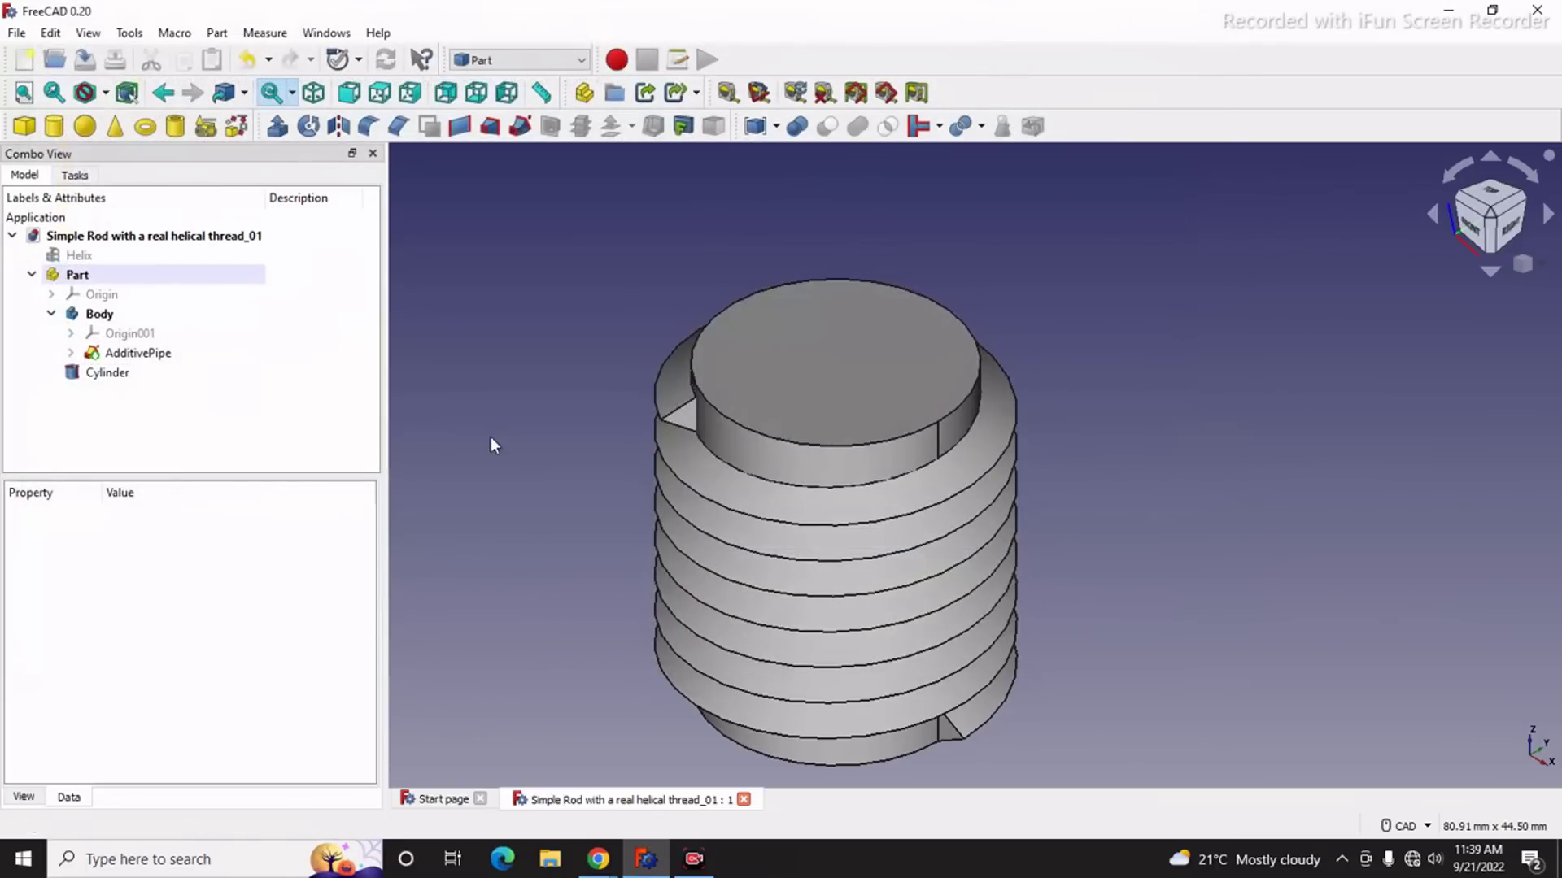
pyautogui.scroll(2, 637, 612)
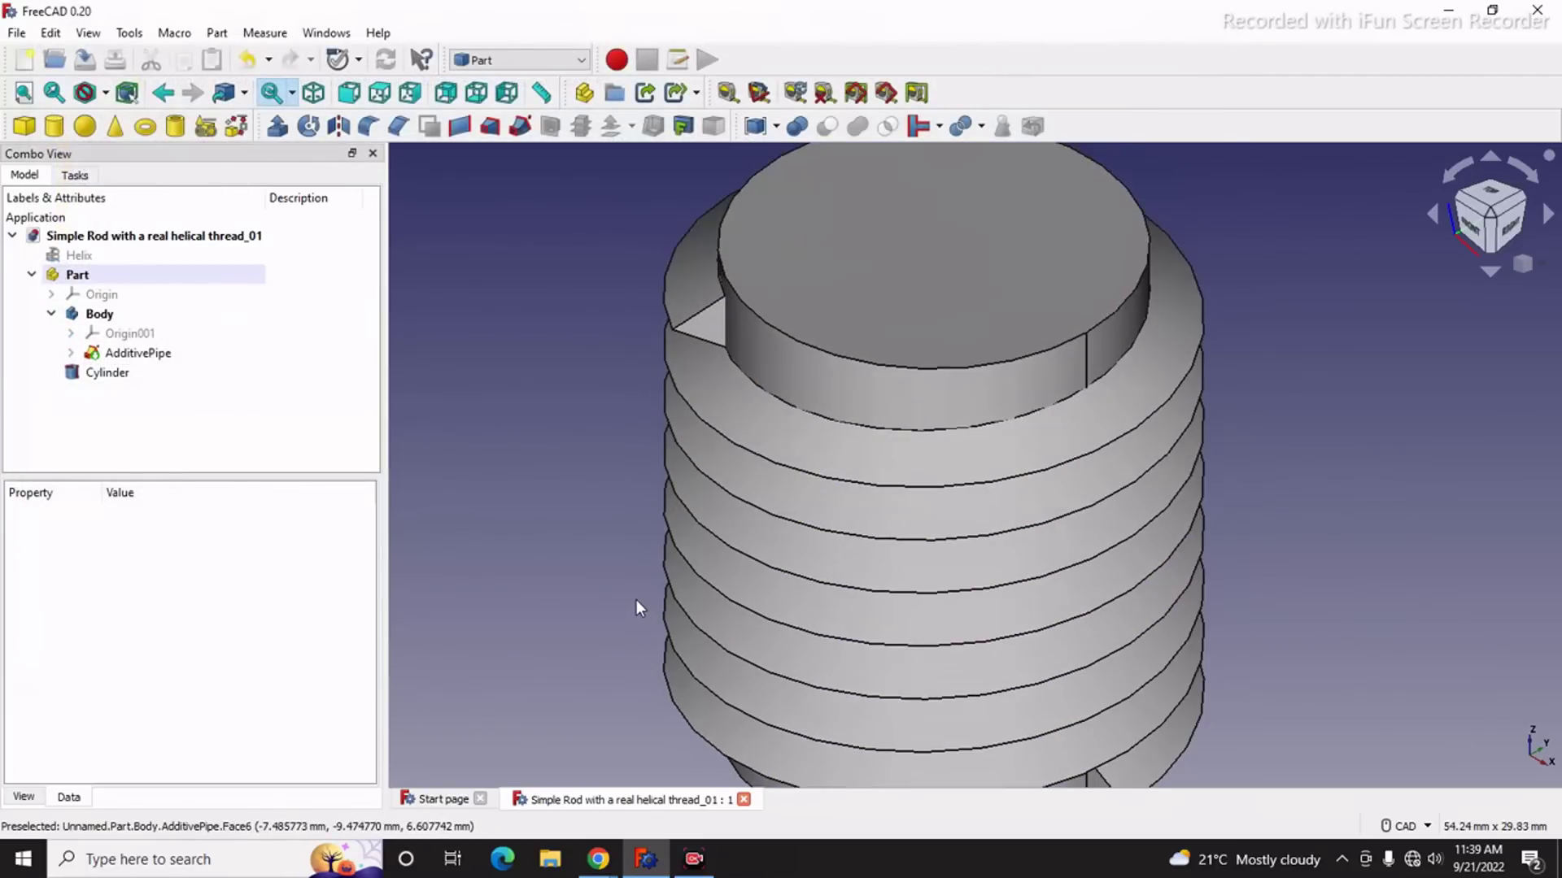
pyautogui.scroll(-4, 659, 582)
pyautogui.scroll(2, 646, 593)
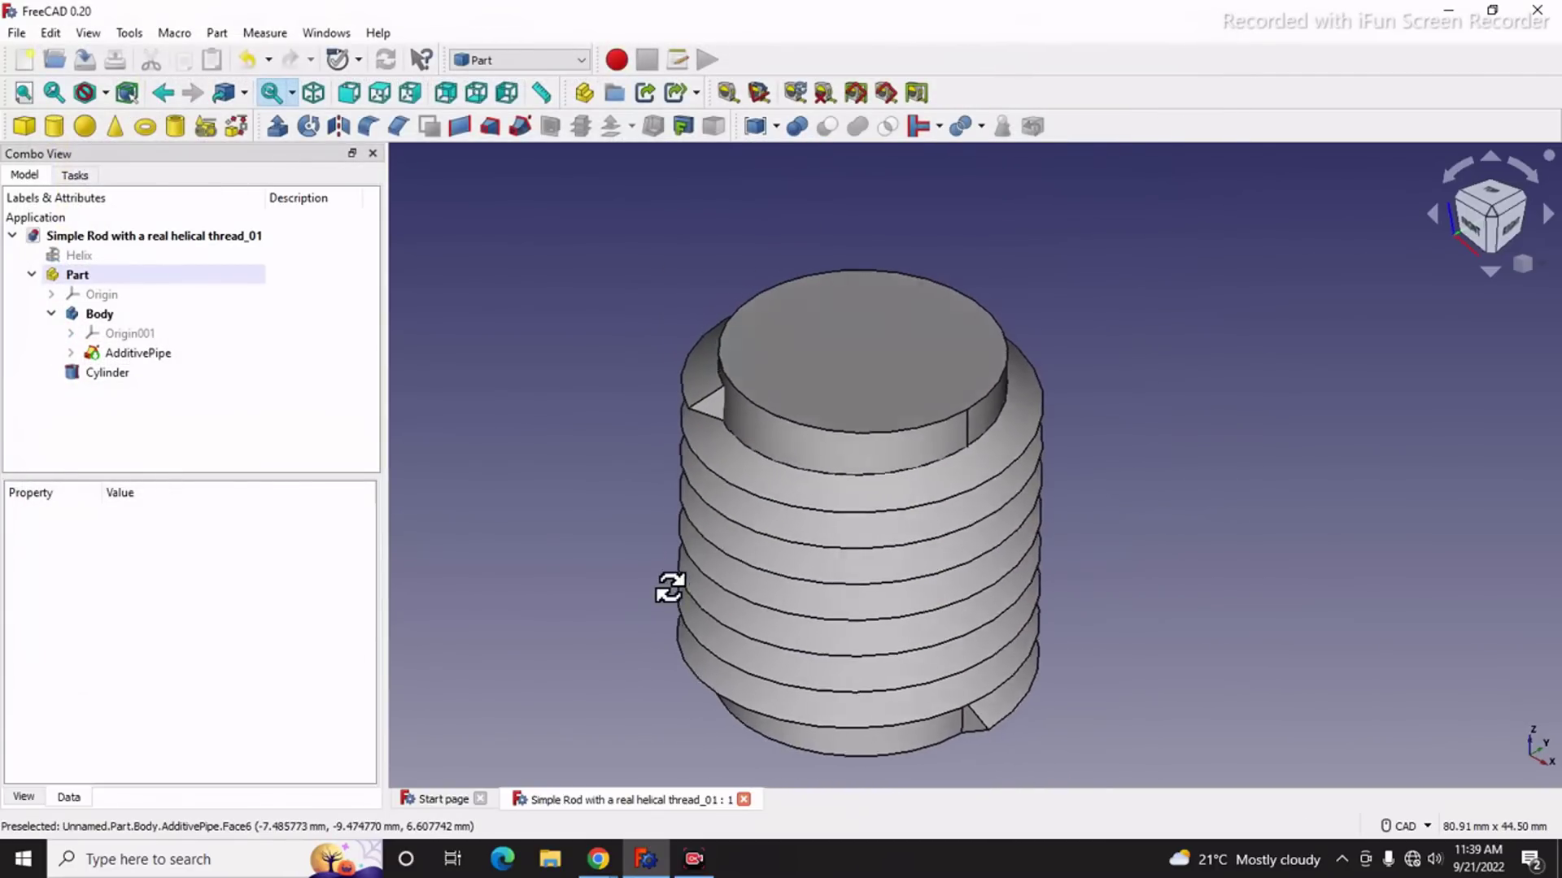
# Step: Orbit the rod and snap it back to isometric view
pyautogui.moveTo(681, 580); pyautogui.dragTo(617, 591, button='middle')
pyautogui.click(1522, 265)
pyautogui.click(1495, 319)
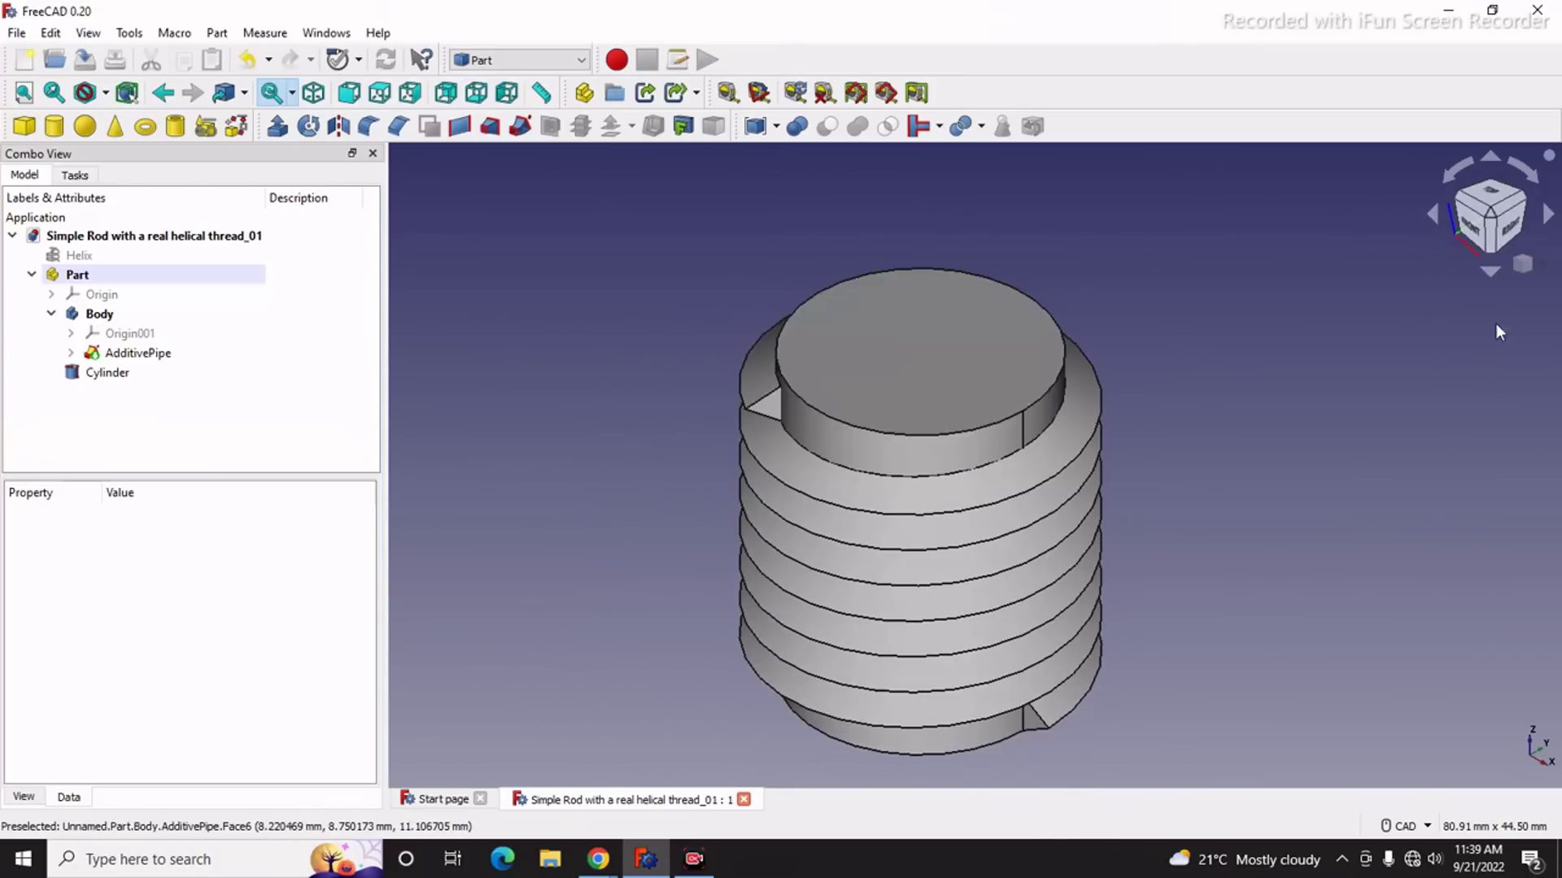
# Step: Switch to the Part Design workbench with the threaded rod still shown
pyautogui.click(519, 59)
pyautogui.click(592, 603)
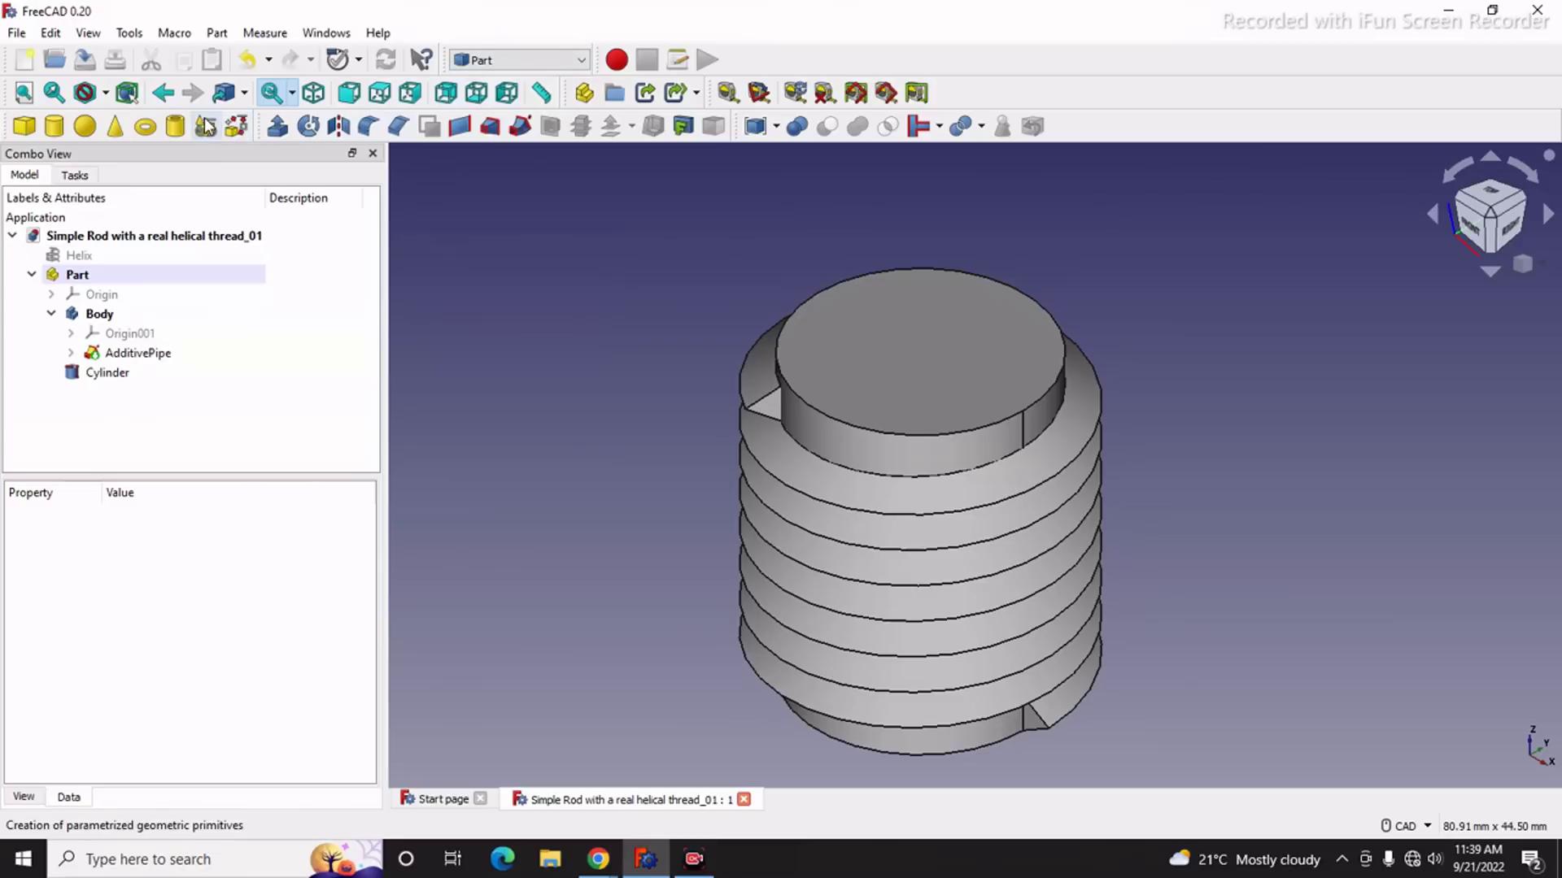
pyautogui.click(525, 63)
pyautogui.click(488, 268)
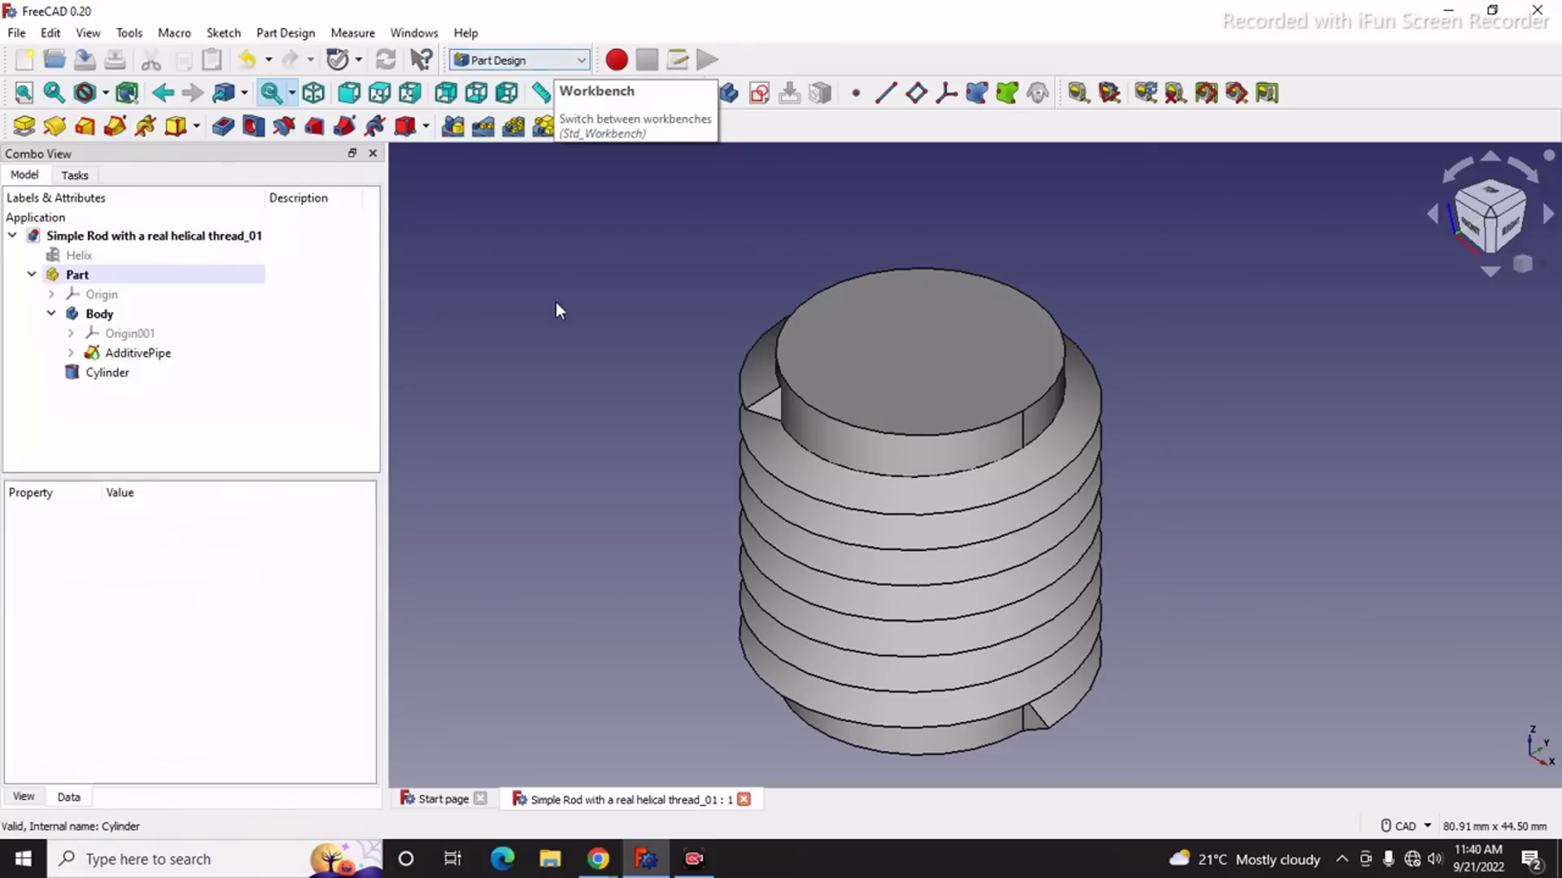
pyautogui.scroll(-2, 1253, 488)
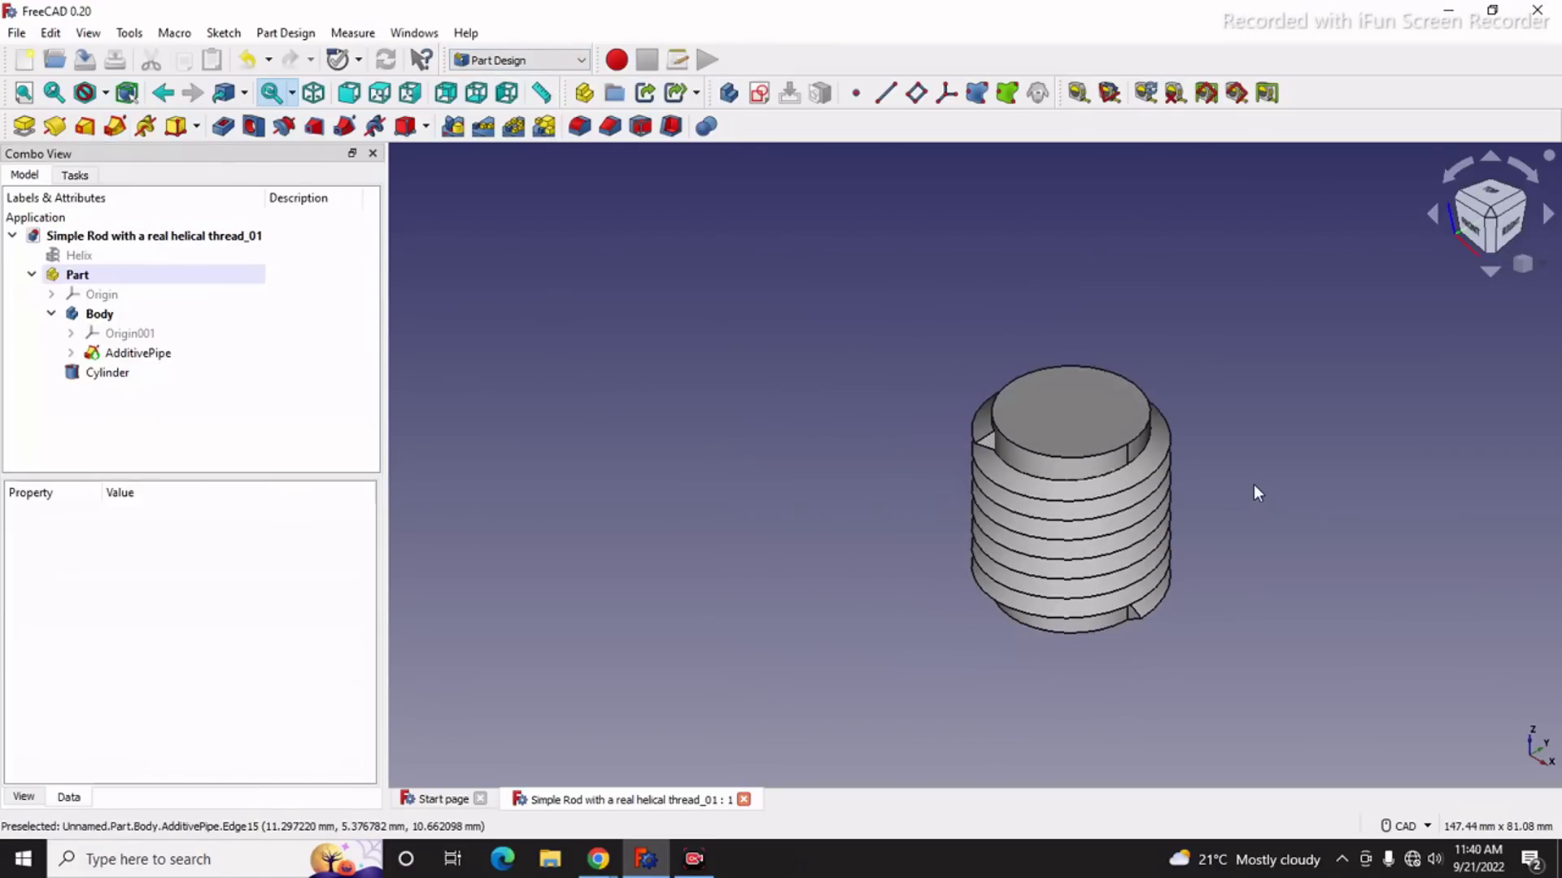
pyautogui.scroll(5, 1144, 514)
pyautogui.scroll(-3, 725, 478)
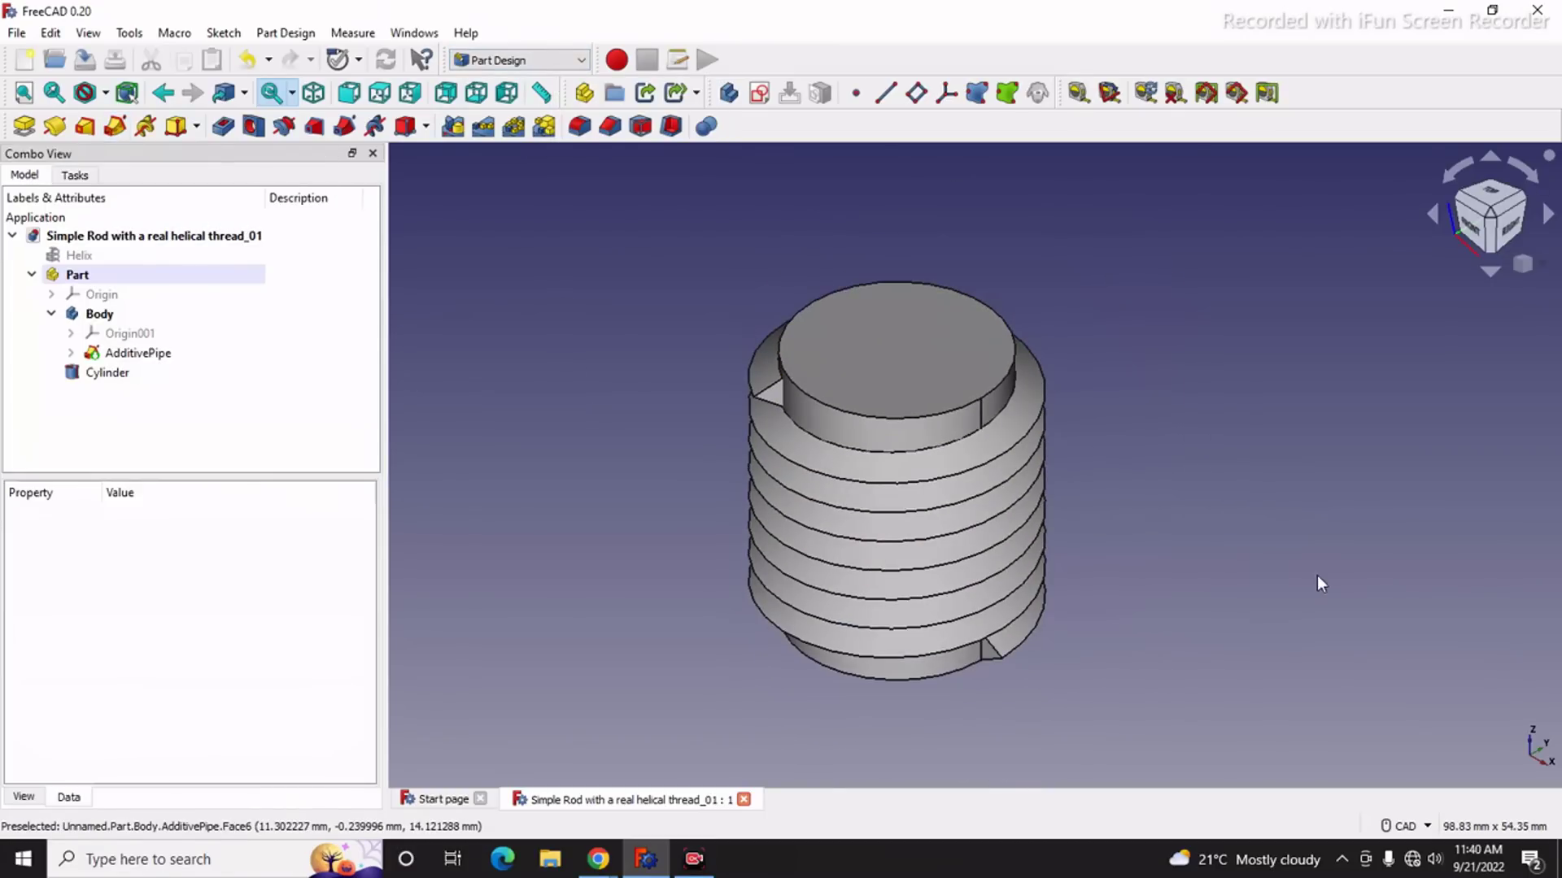